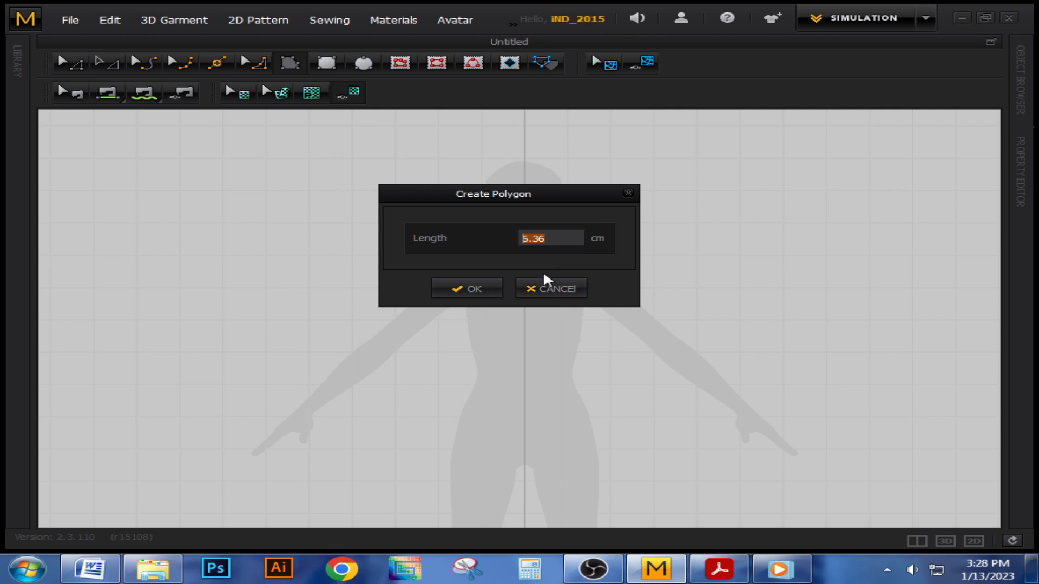
- Draw an 8 cm horizontal neckline segment from the centre line and a 5 cm shoulder segment sloping down from its end
click(544, 284)
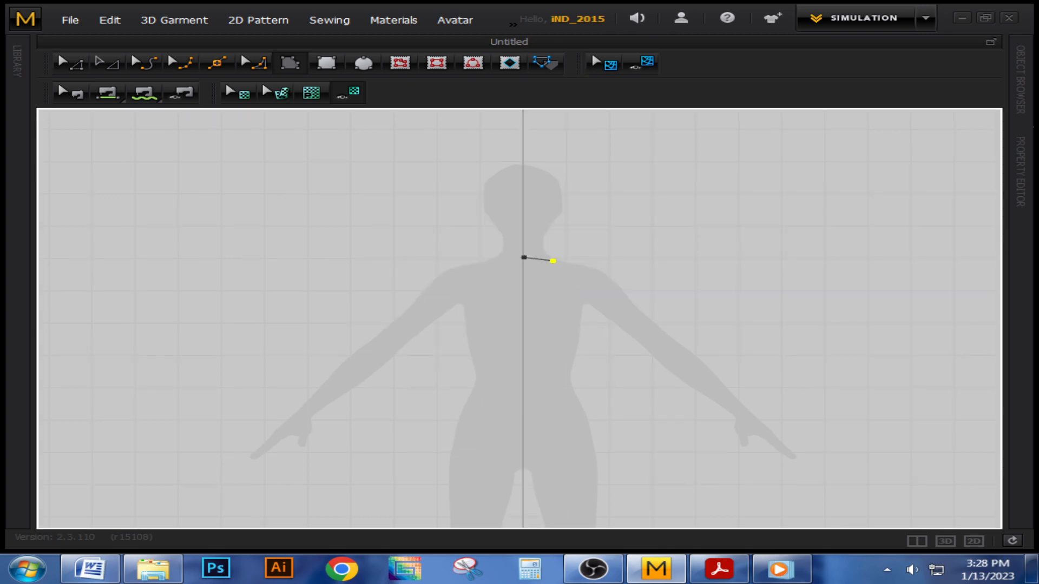
right_click(563, 258)
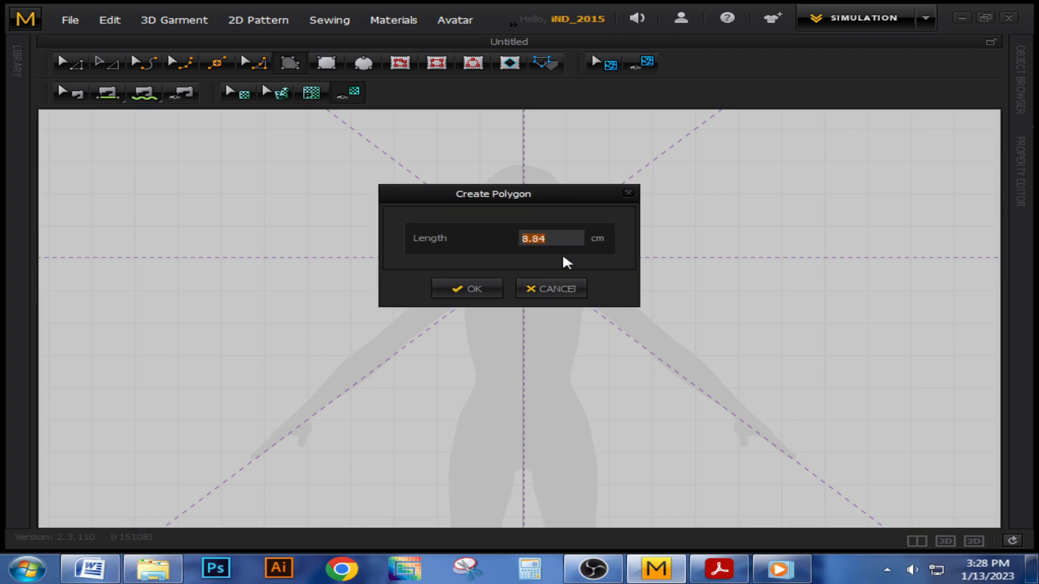
text(8)
click(475, 287)
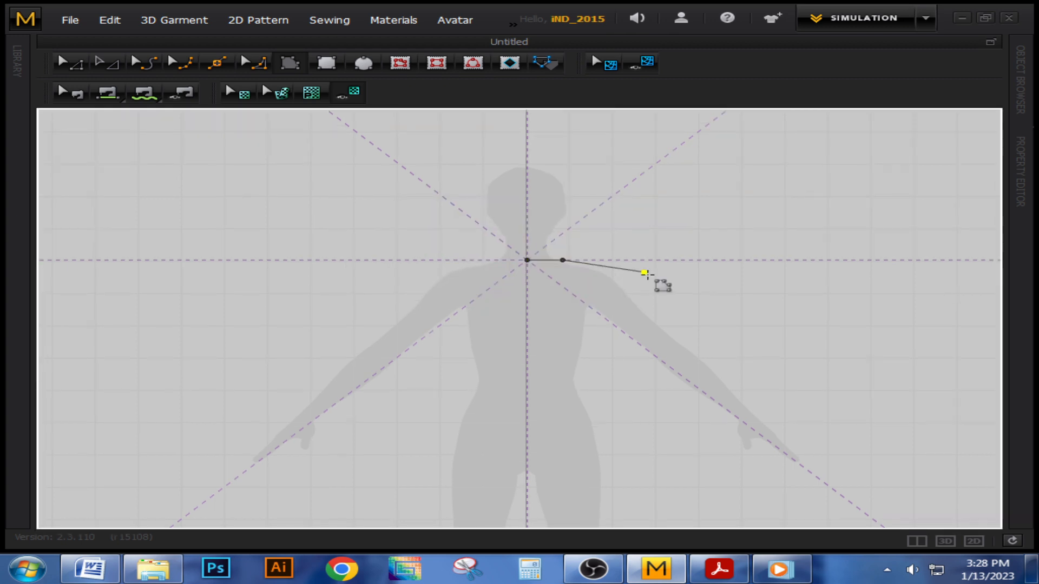
right_click(594, 270)
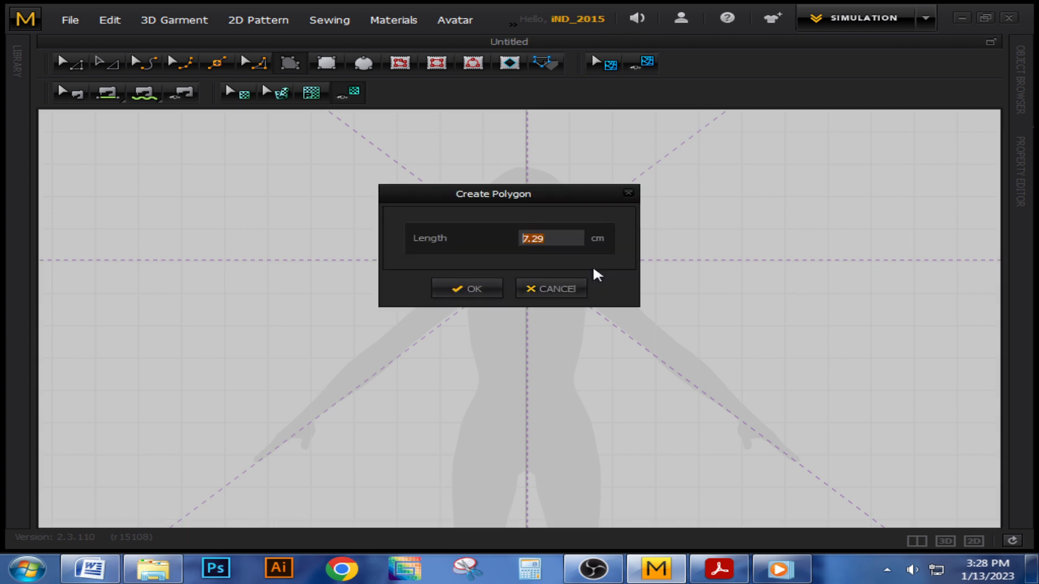
text(5)
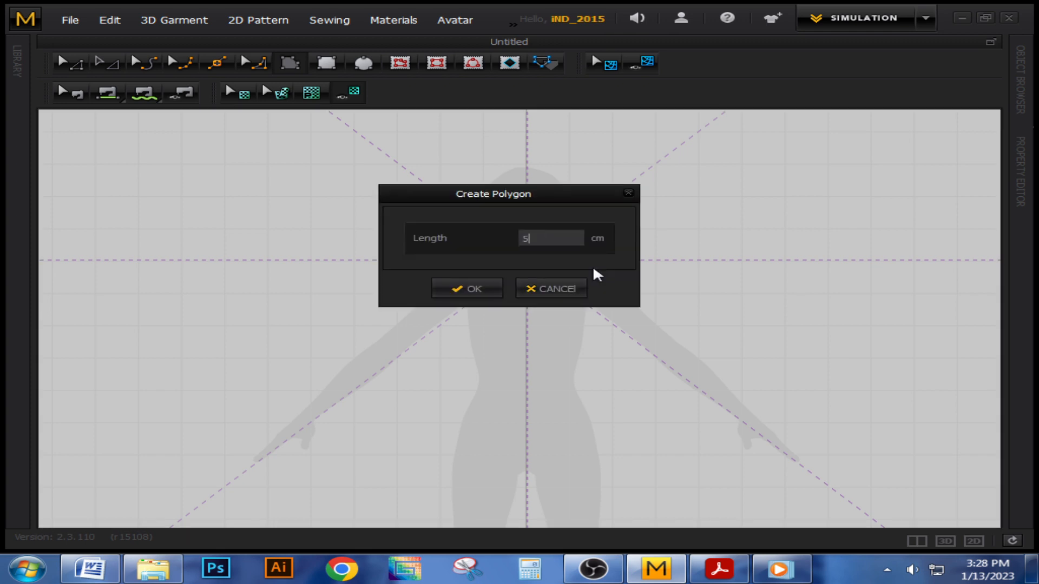
click(497, 287)
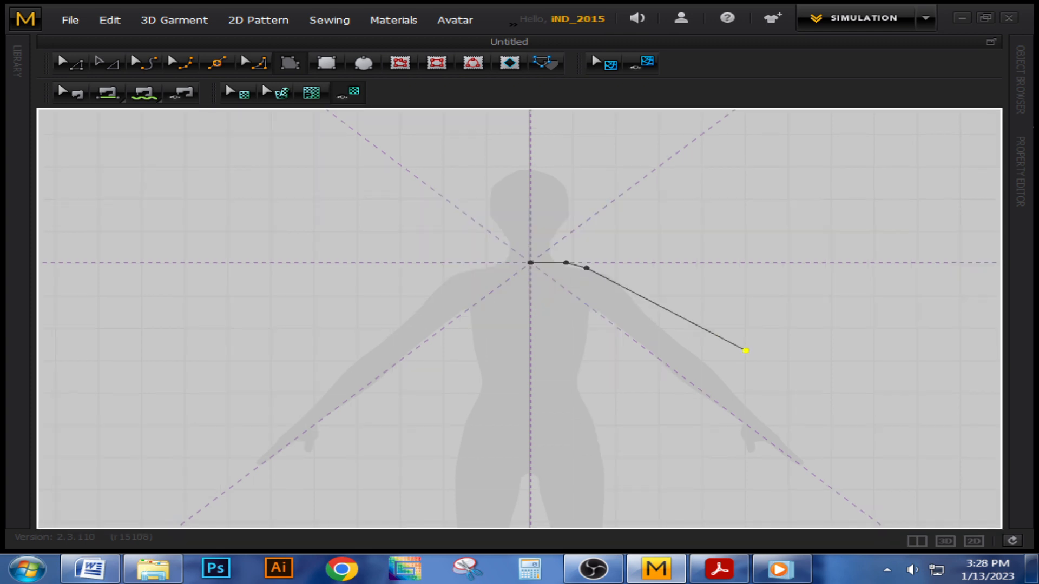
- Continue the polygon with a 19.5 cm armhole segment down to the underarm and a side segment about 17.7 cm long to the waist
right_click(594, 330)
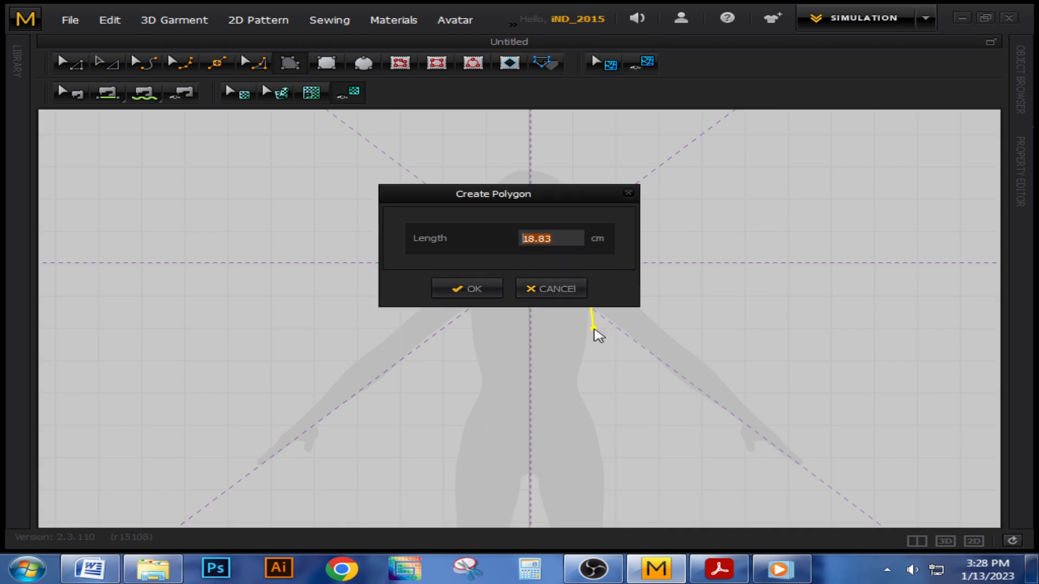
text(19.5)
click(472, 288)
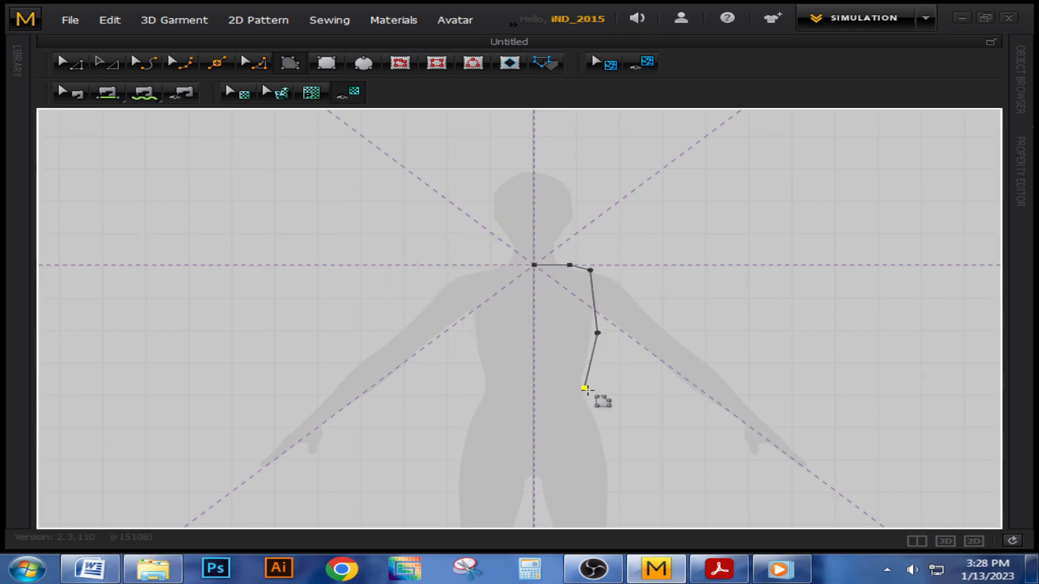
right_click(586, 390)
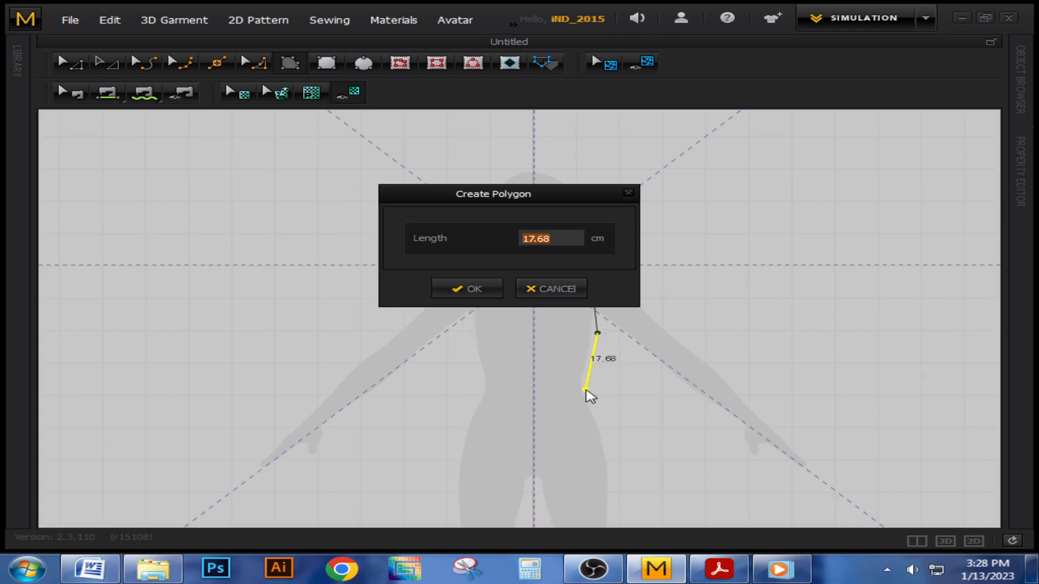
click(489, 292)
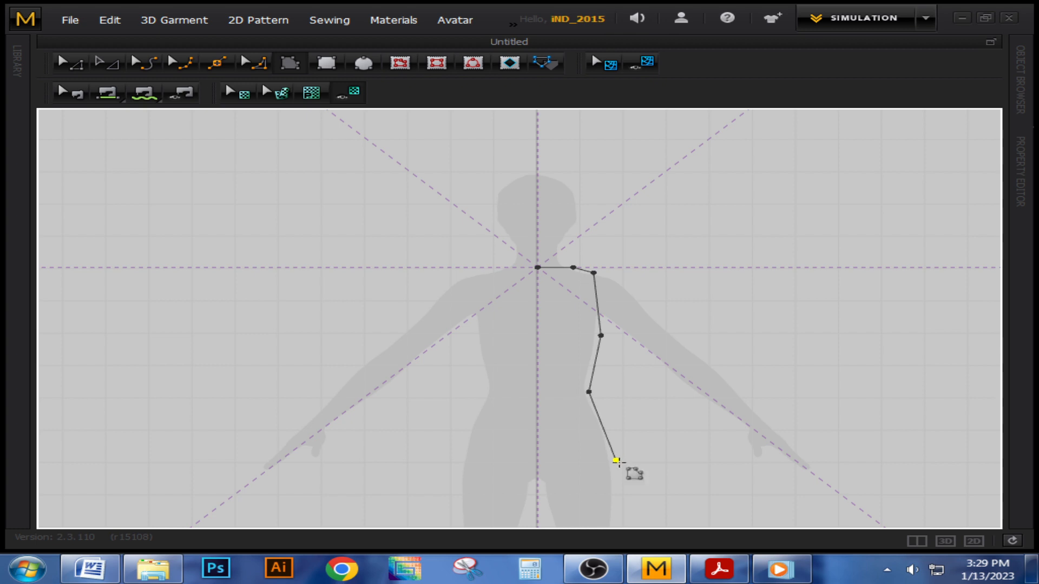
- Add the hip point and two crotch points ending on the centre line, and close the half-body polygon at its starting point
click(616, 461)
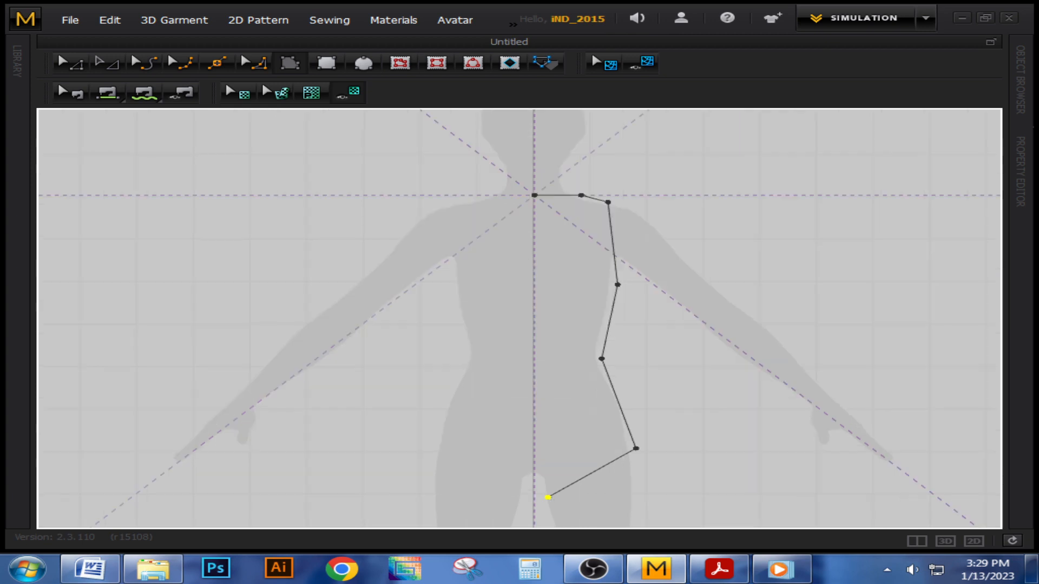
scroll(548, 498, up, 5)
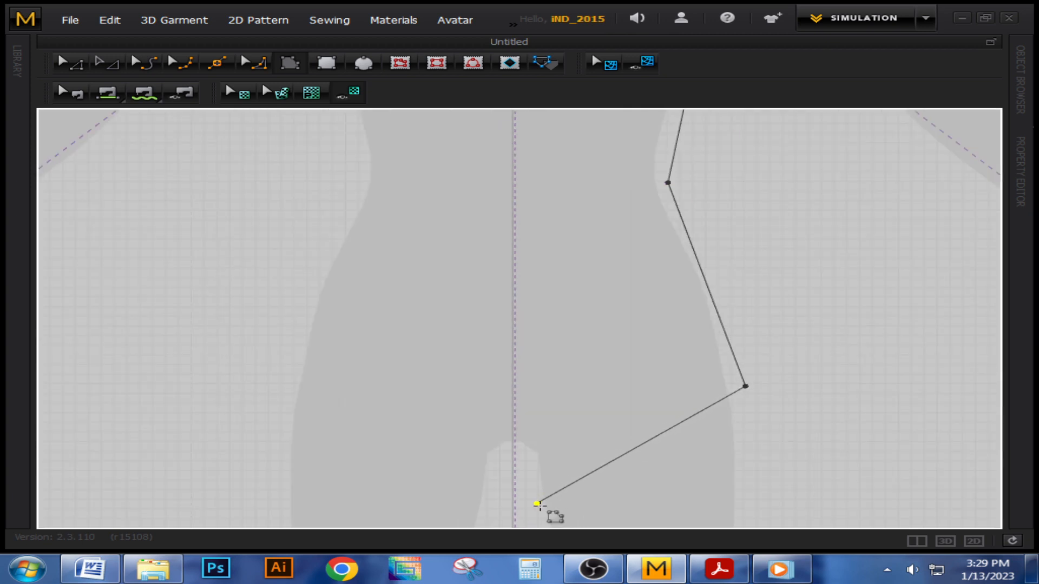
click(536, 498)
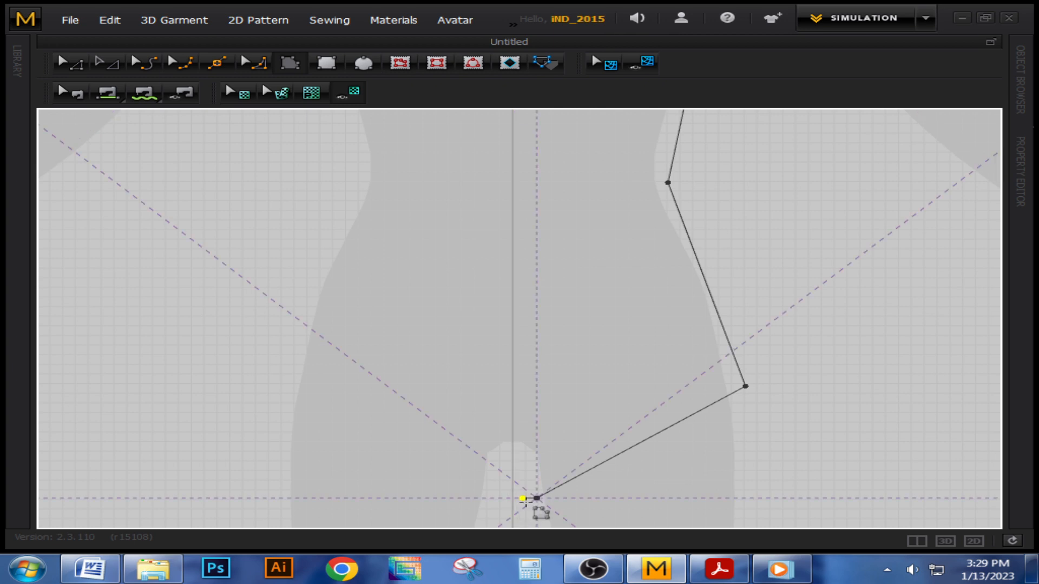
click(512, 498)
scroll(512, 498, down, 5)
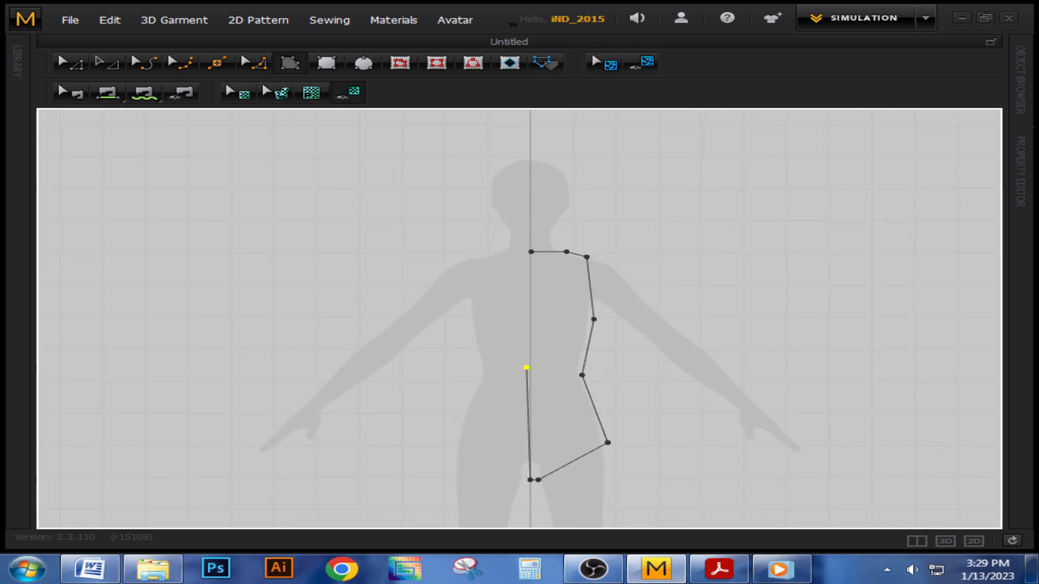
click(531, 252)
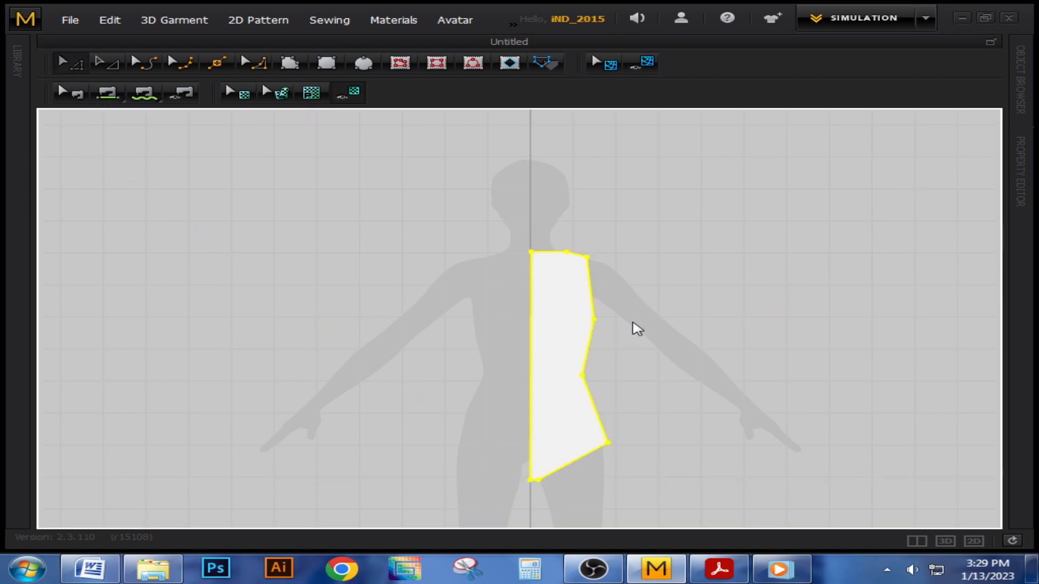
click(647, 308)
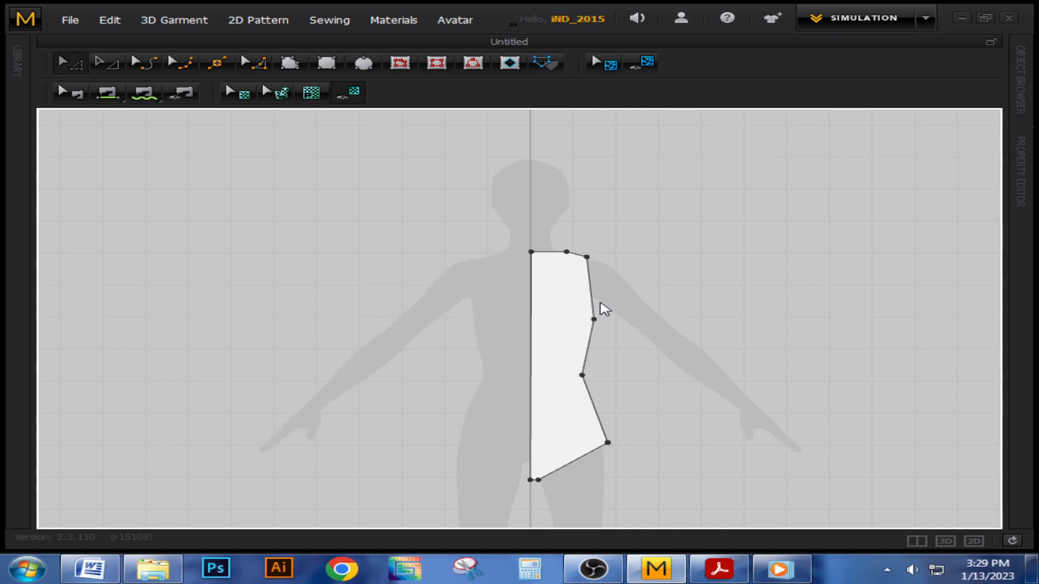
- Curve the armhole edge deeply inward and the underarm-to-waist side edge slightly inward
scroll(605, 310, up, 3)
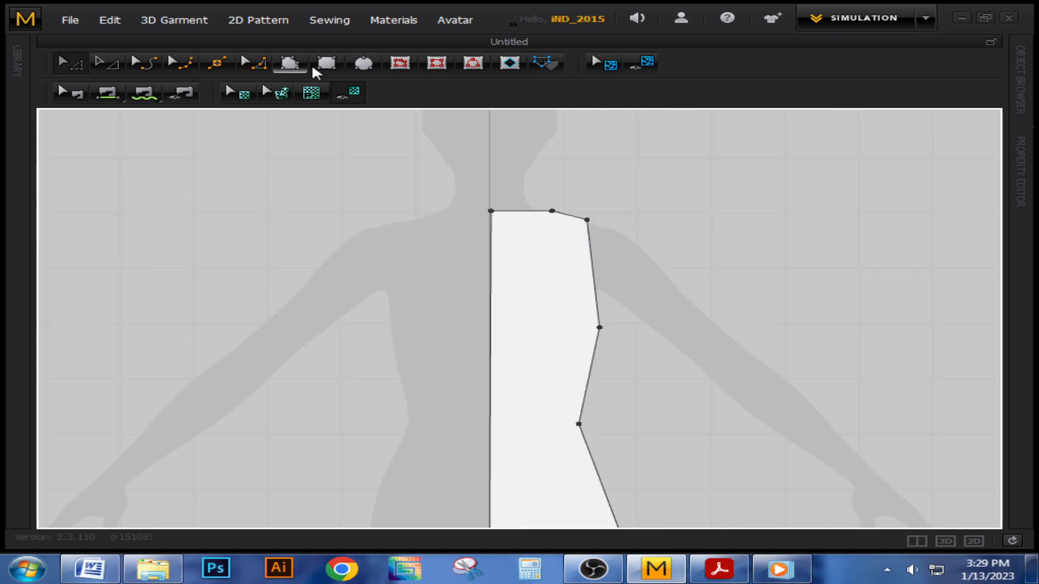
click(181, 62)
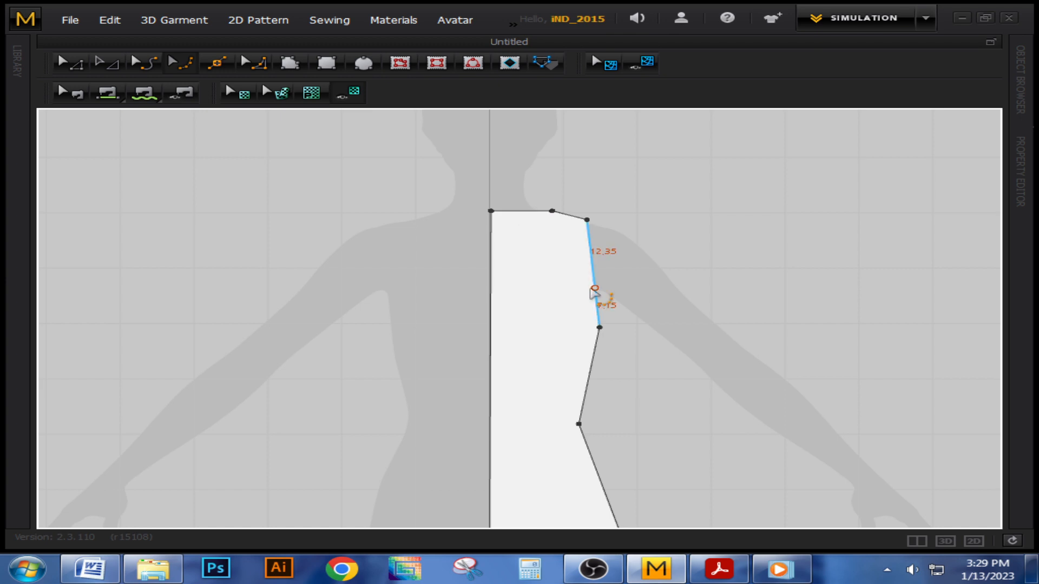
drag(597, 297, 584, 324)
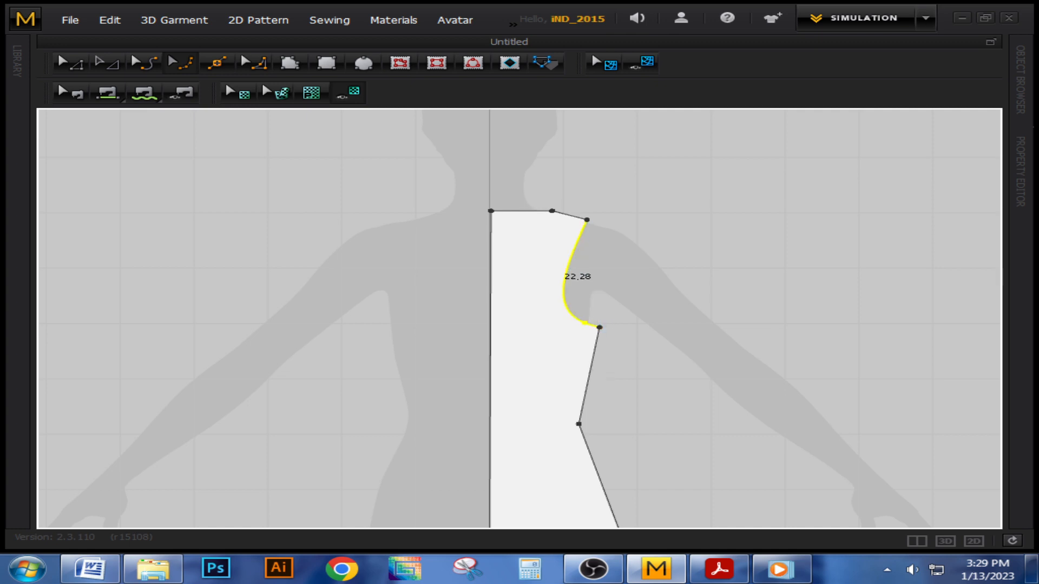
drag(592, 363, 582, 394)
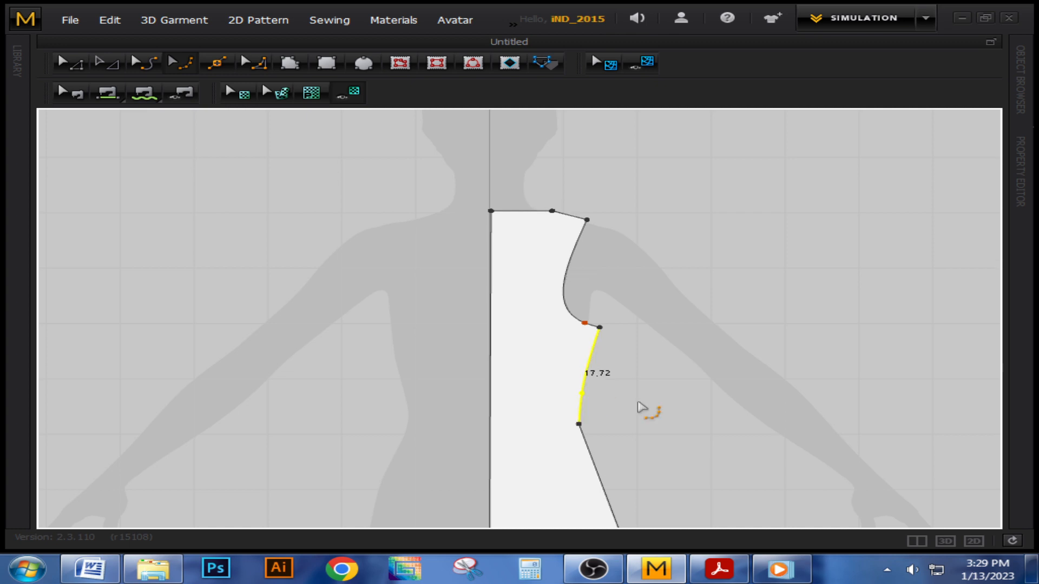
- Curve the slanted edge between hip and crotch inward to form the leg opening
scroll(640, 407, up, 1)
scroll(640, 407, down, 3)
scroll(655, 519, down, 1)
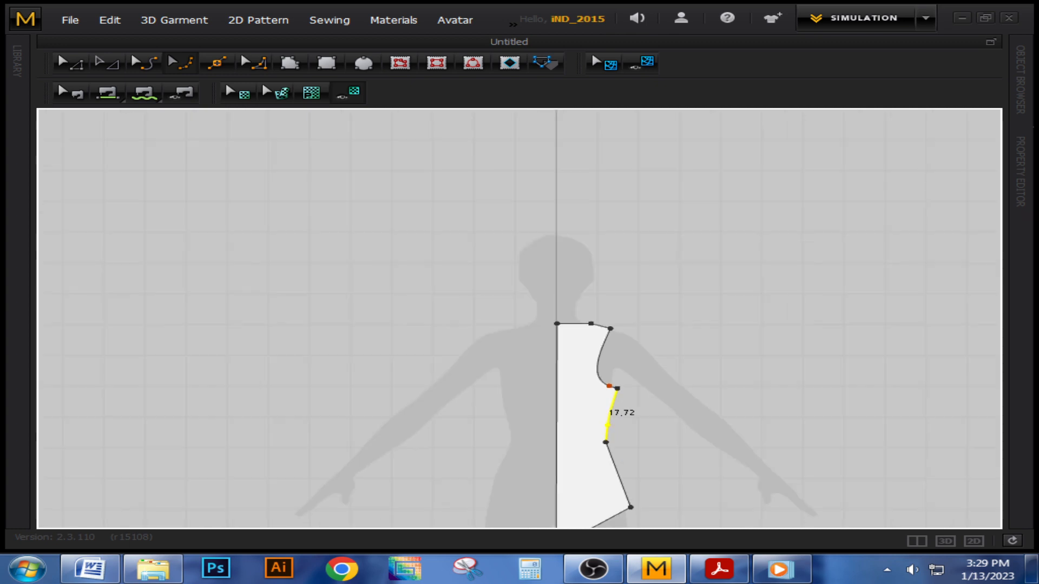
scroll(703, 460, up, 4)
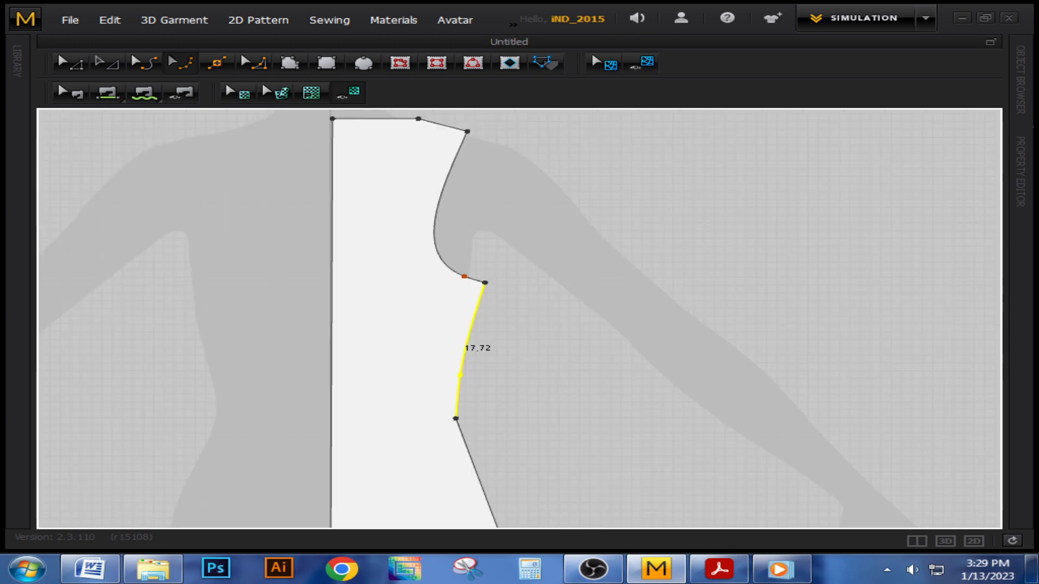
scroll(615, 472, down, 7)
scroll(576, 521, up, 5)
scroll(626, 469, up, 3)
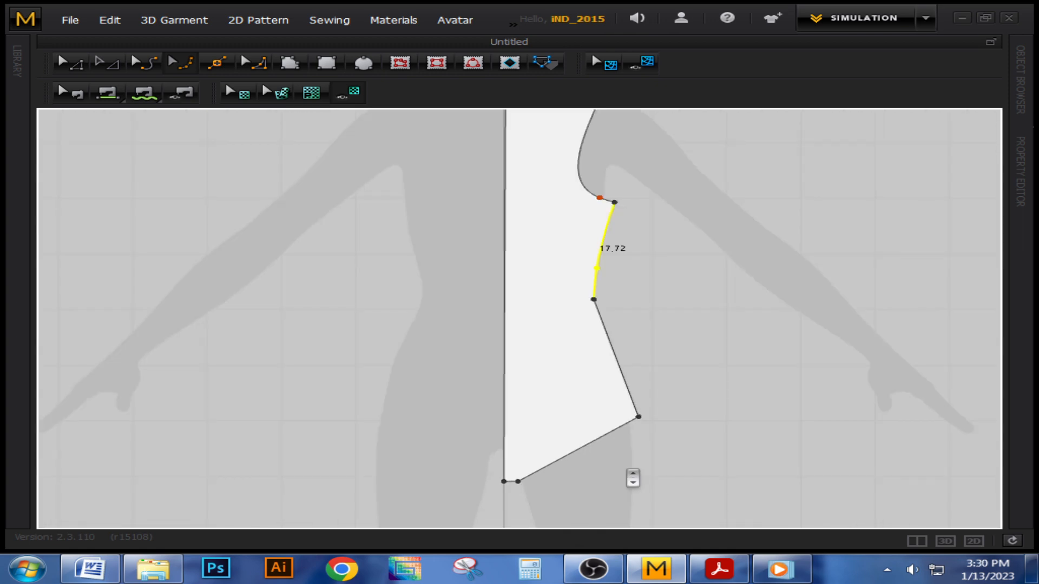
drag(586, 446, 571, 424)
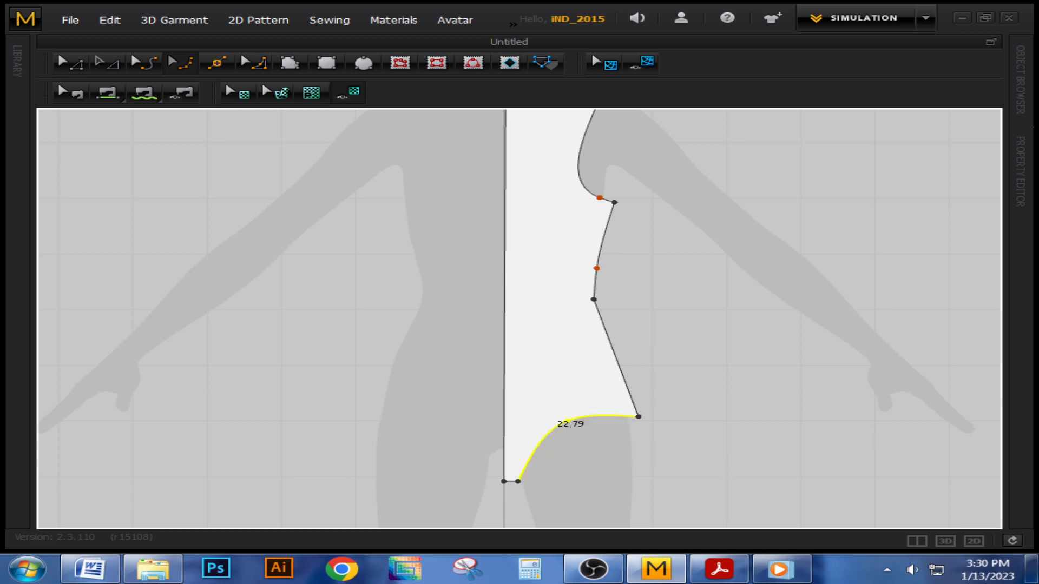
- Unfold the half pattern across its straight centre edge to make a full body piece
click(70, 64)
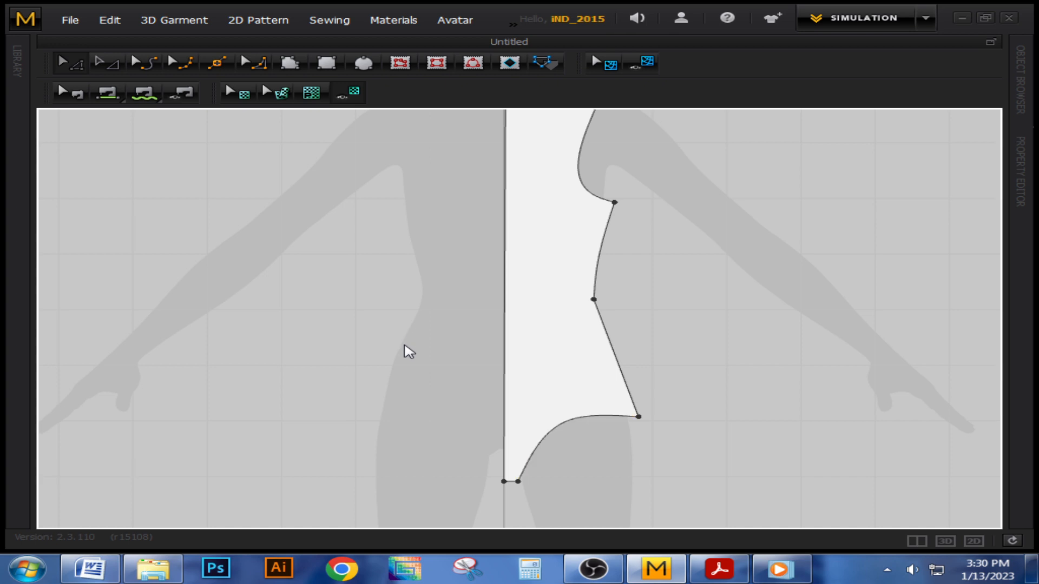
scroll(406, 346, down, 3)
scroll(500, 153, up, 3)
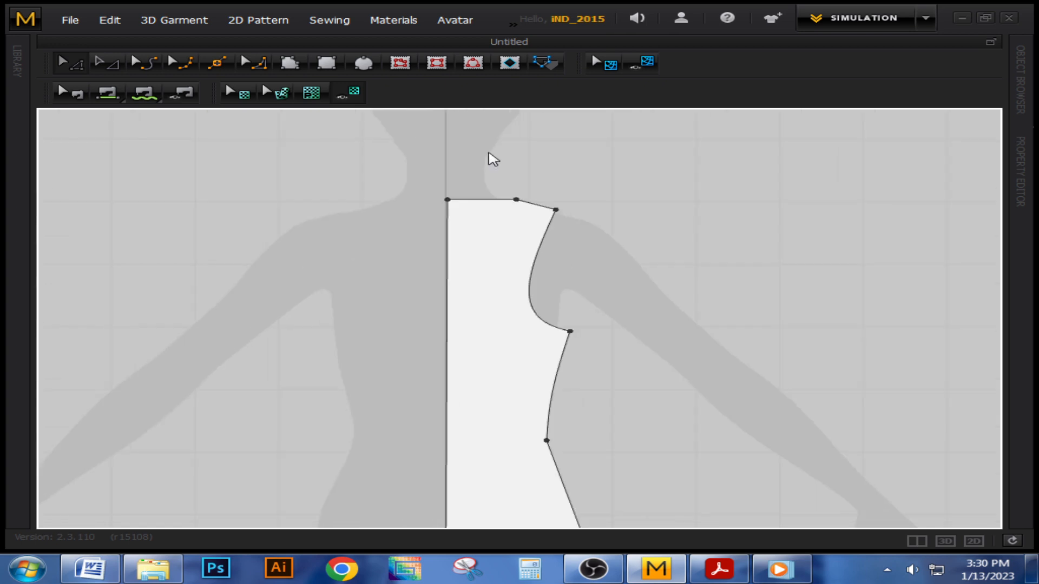
scroll(492, 163, up, 1)
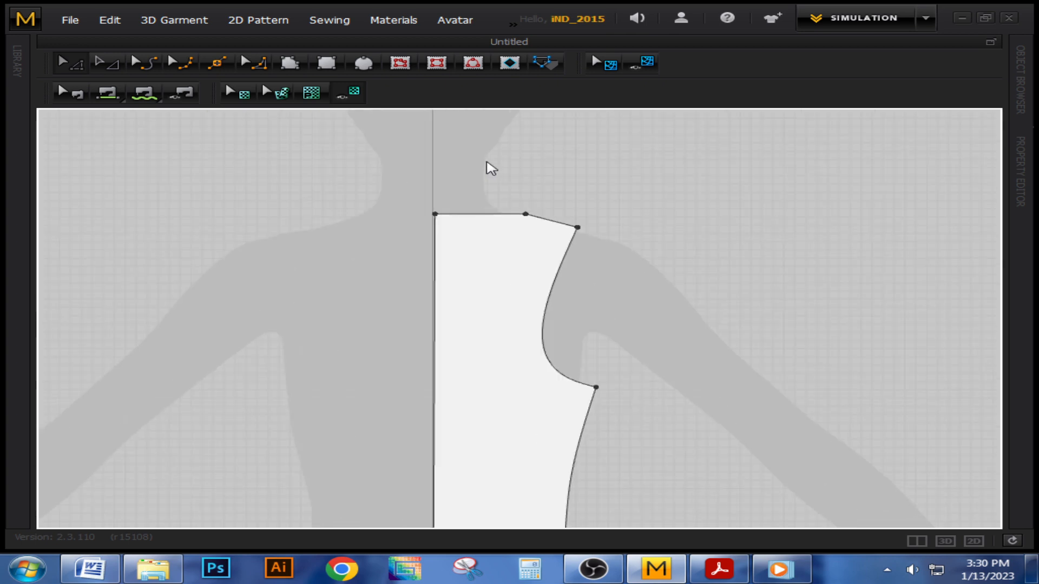
click(487, 279)
scroll(411, 257, down, 4)
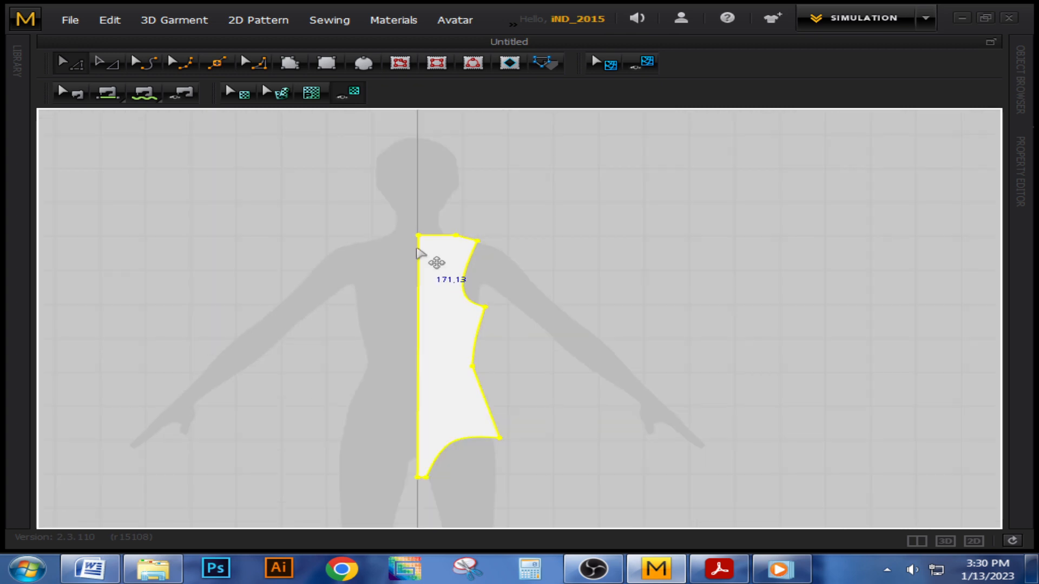
click(631, 319)
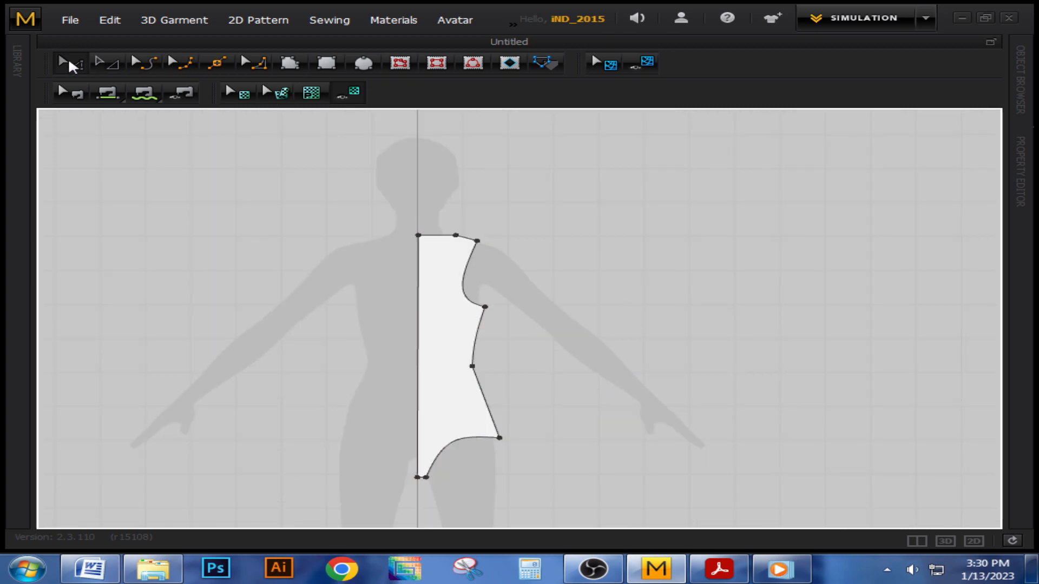
click(69, 63)
click(421, 291)
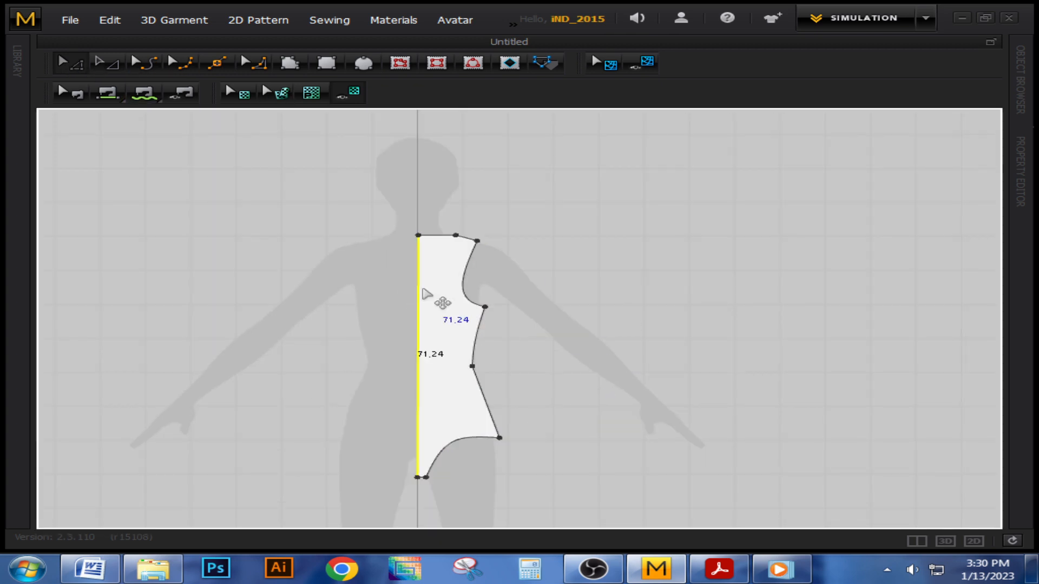
right_click(423, 292)
click(479, 323)
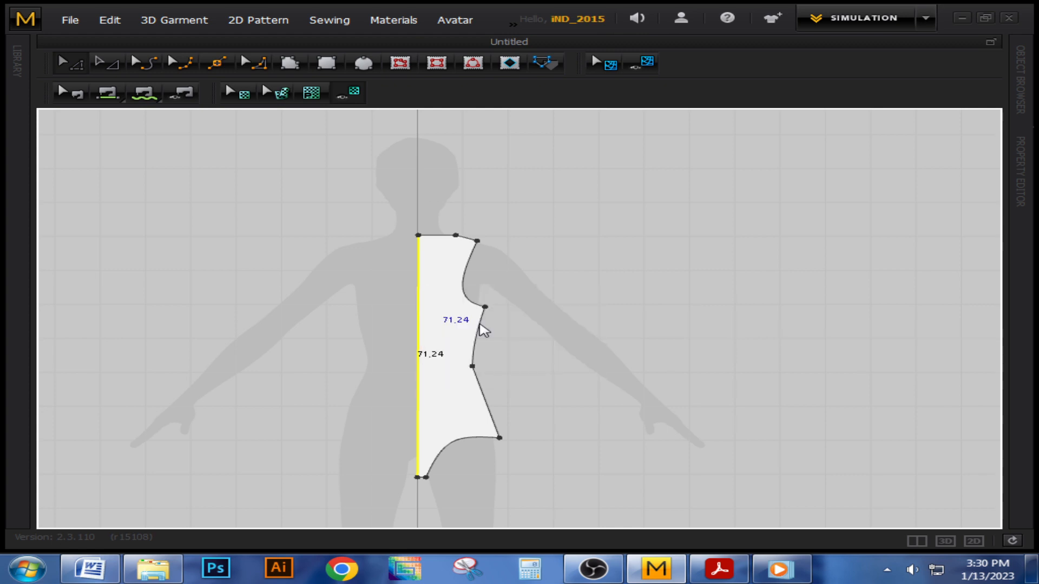
- Delete the centre point on the neckline of the full body piece
scroll(403, 234, up, 3)
click(422, 242)
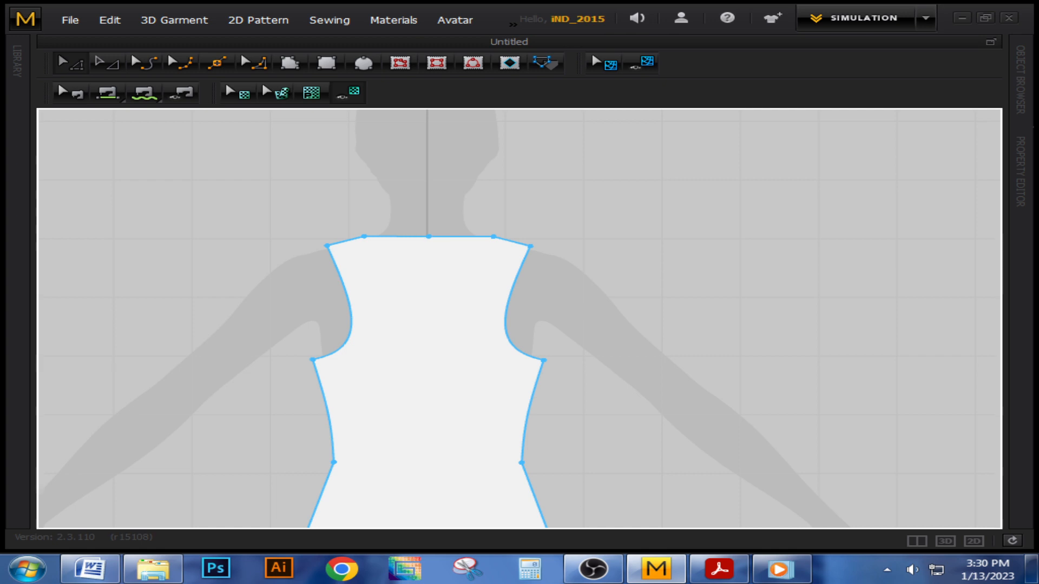
click(369, 171)
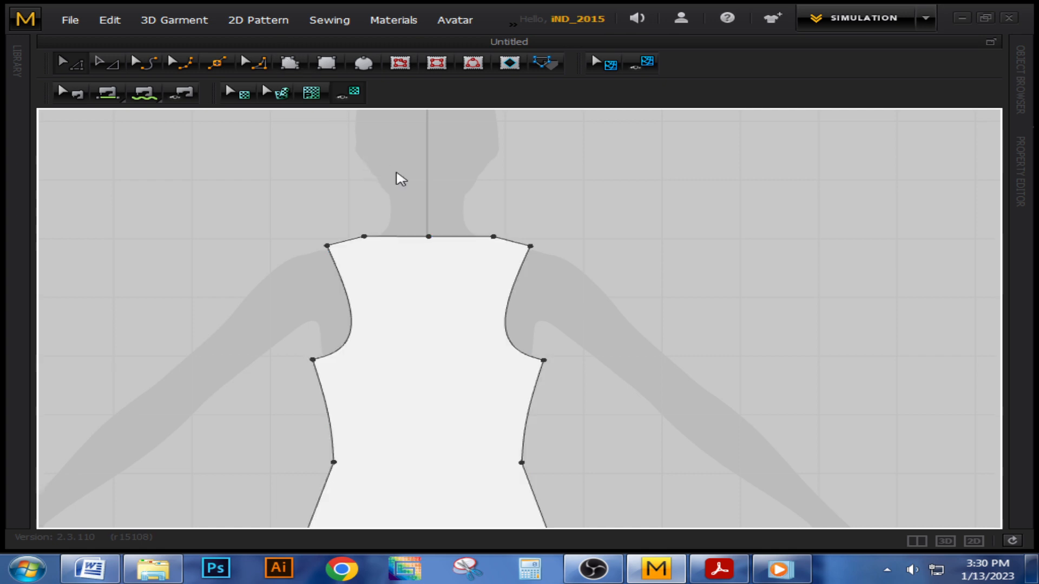
right_click(428, 237)
click(486, 252)
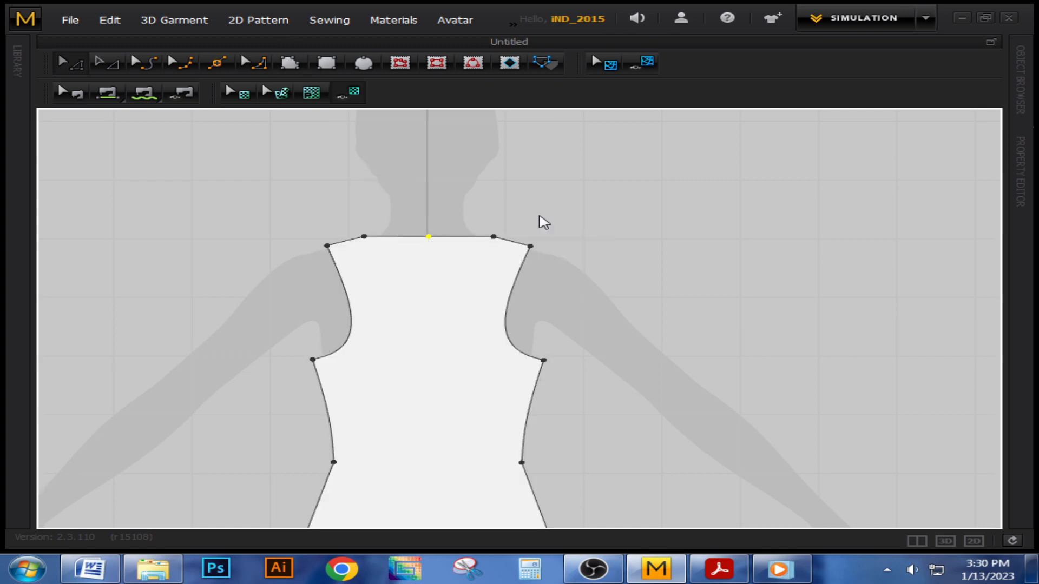
scroll(549, 208, down, 3)
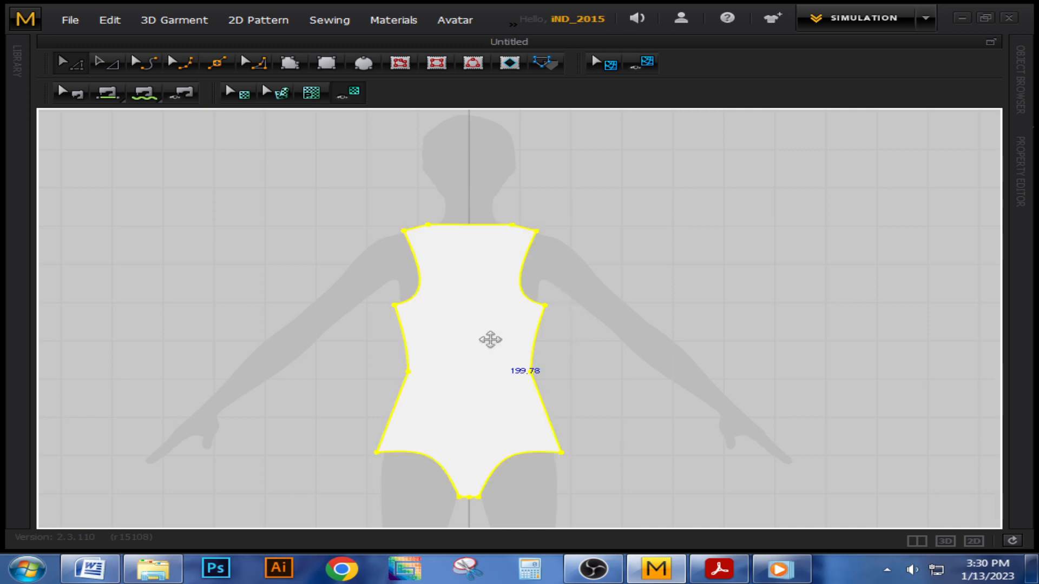
- Paste a copy of the full body piece and place it beside the original at about the same height
key(ctrl+v)
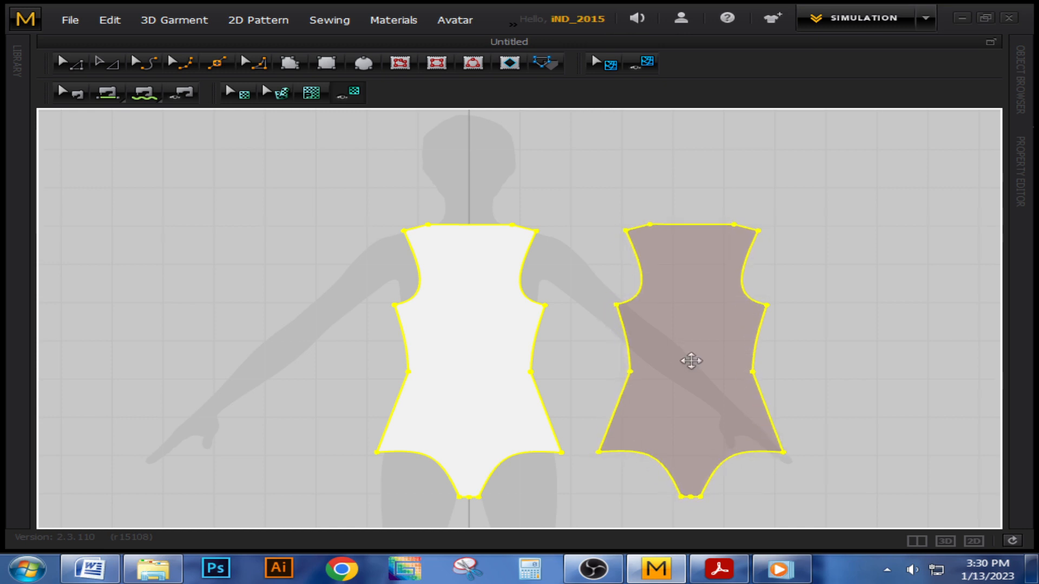
click(720, 362)
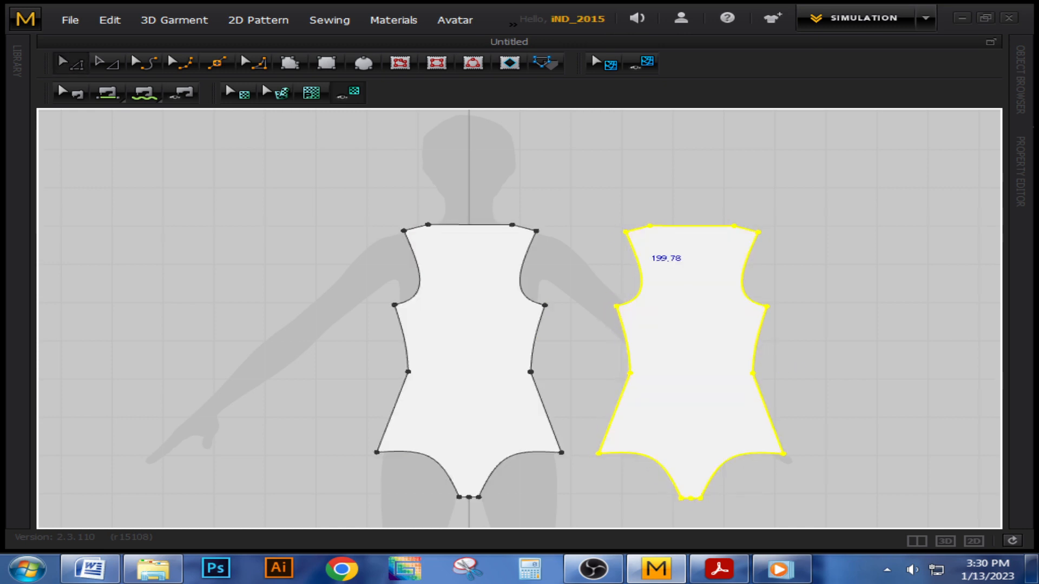
- Curve the original piece's neckline deeply downward to about 20.7 long and the copy's neckline shallowly downward to about 17.1 long
scroll(475, 223, up, 2)
click(186, 66)
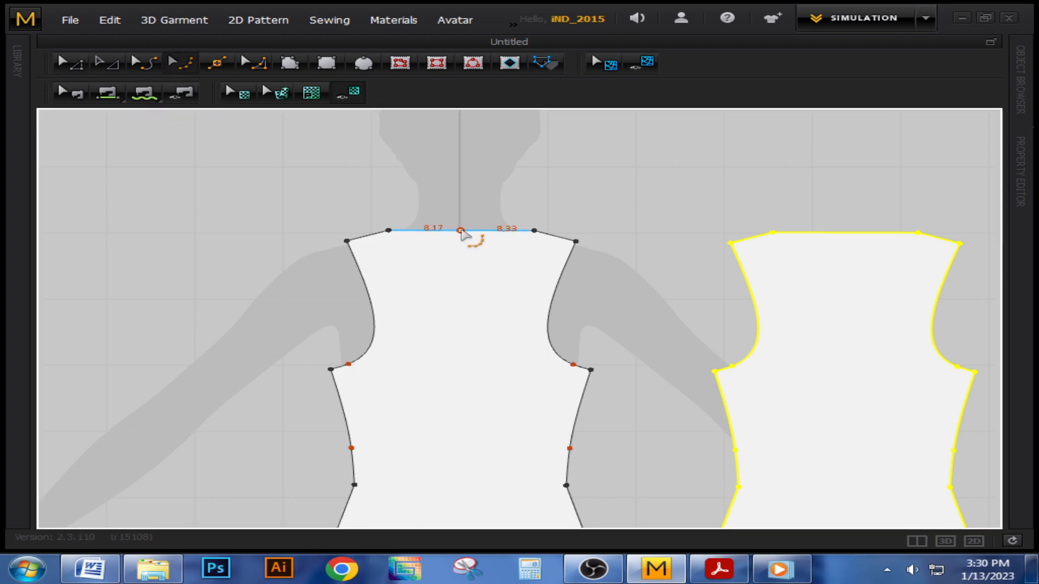
drag(460, 230, 462, 270)
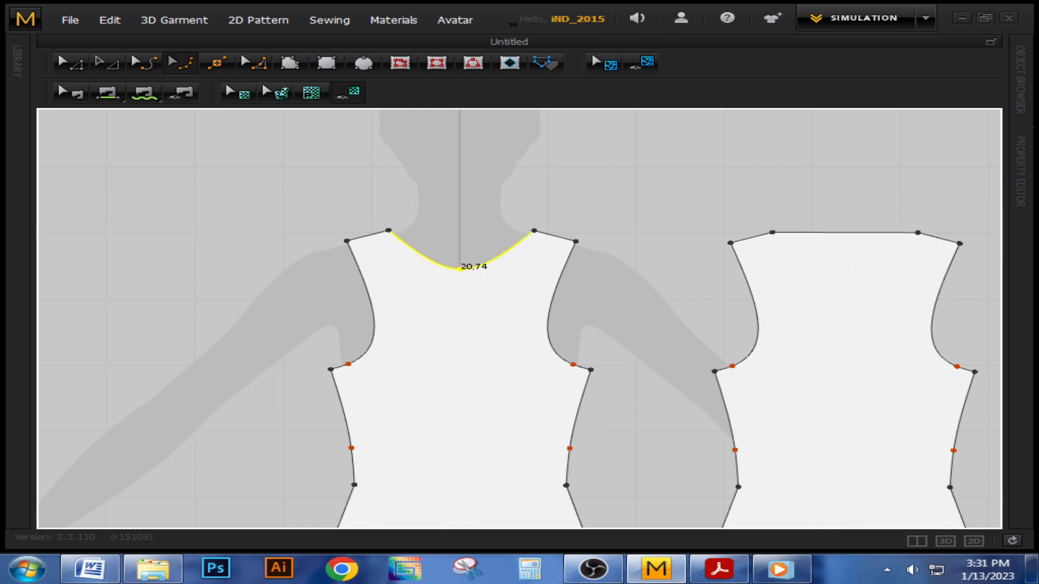
right_click(849, 239)
key(Escape)
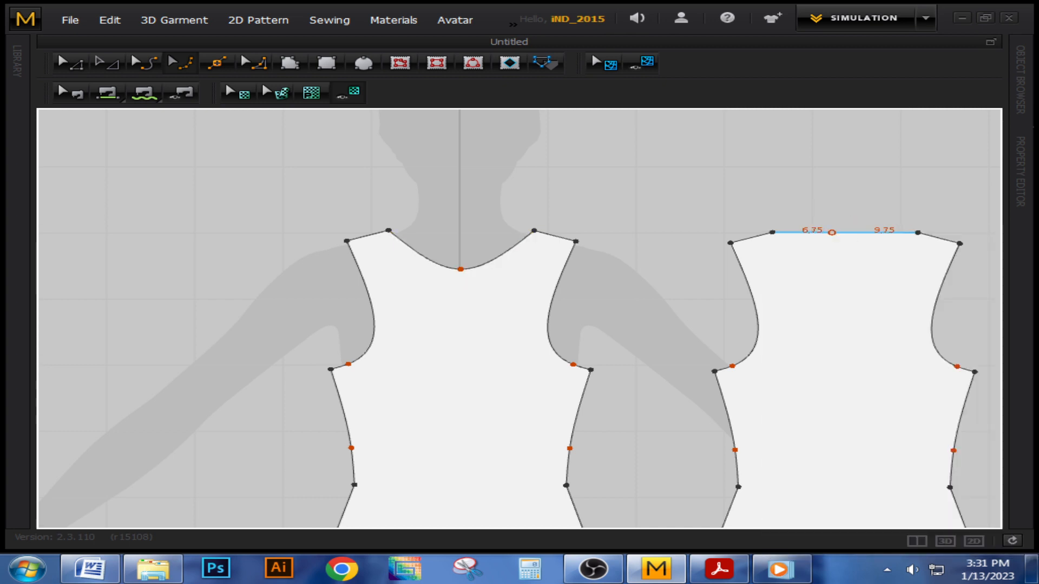
click(840, 235)
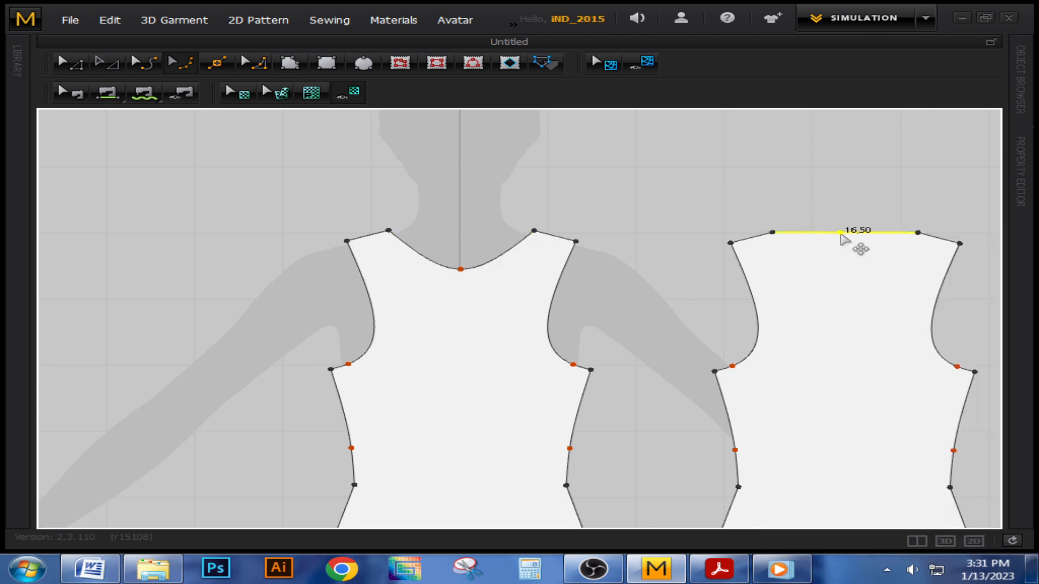
drag(841, 239, 847, 250)
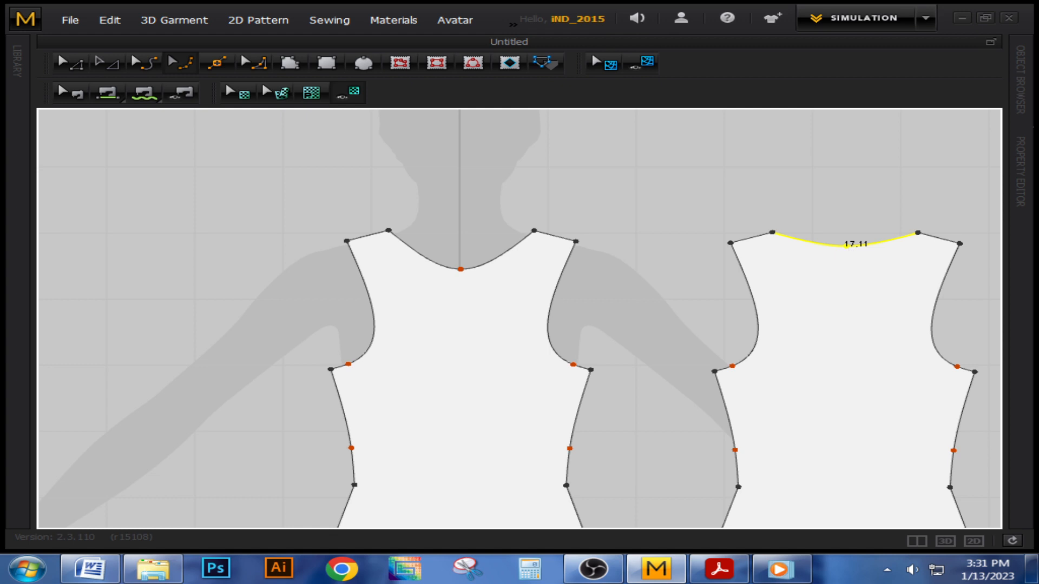
scroll(420, 214, down, 2)
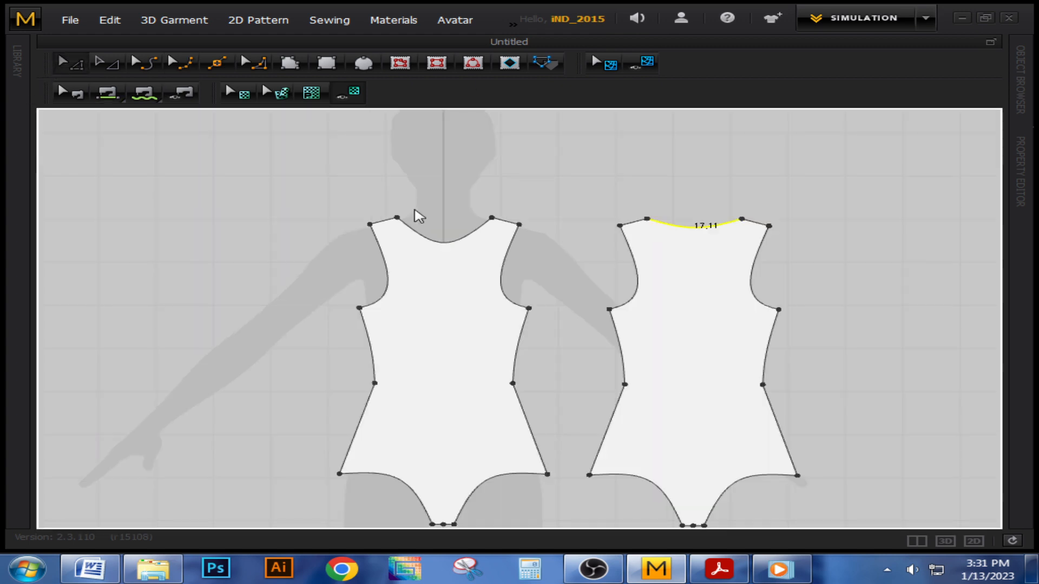
click(530, 231)
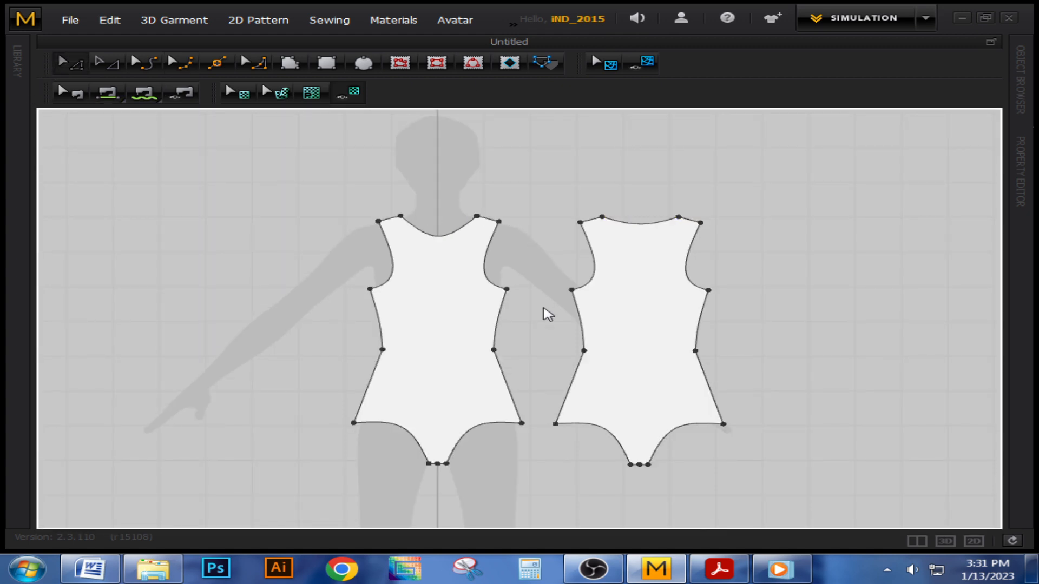
- Reshape the copy's left leg-opening curve so it bulges outward as a rounded hem edge about 21 long
click(626, 427)
scroll(637, 427, up, 2)
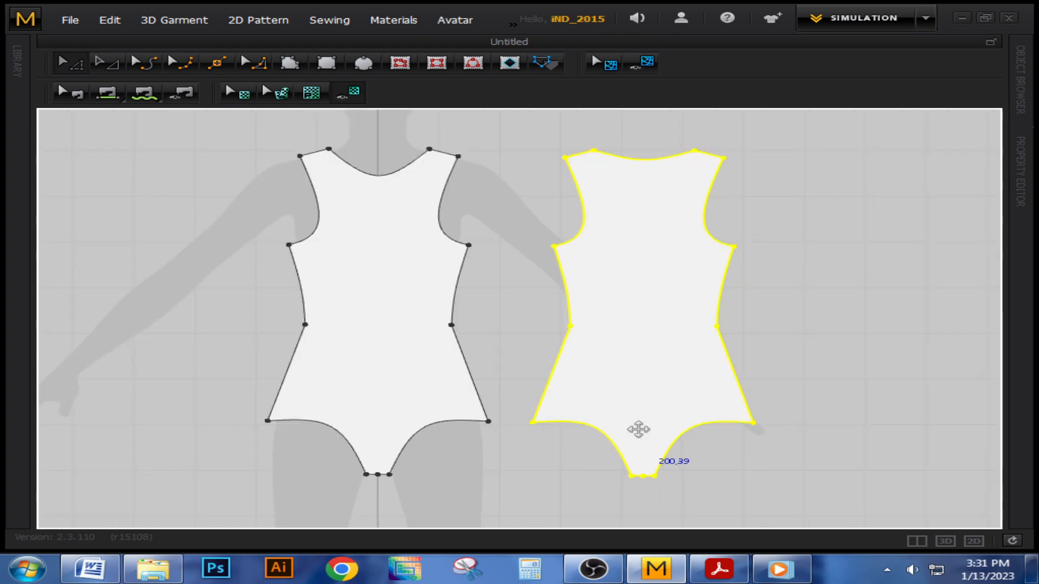
click(181, 62)
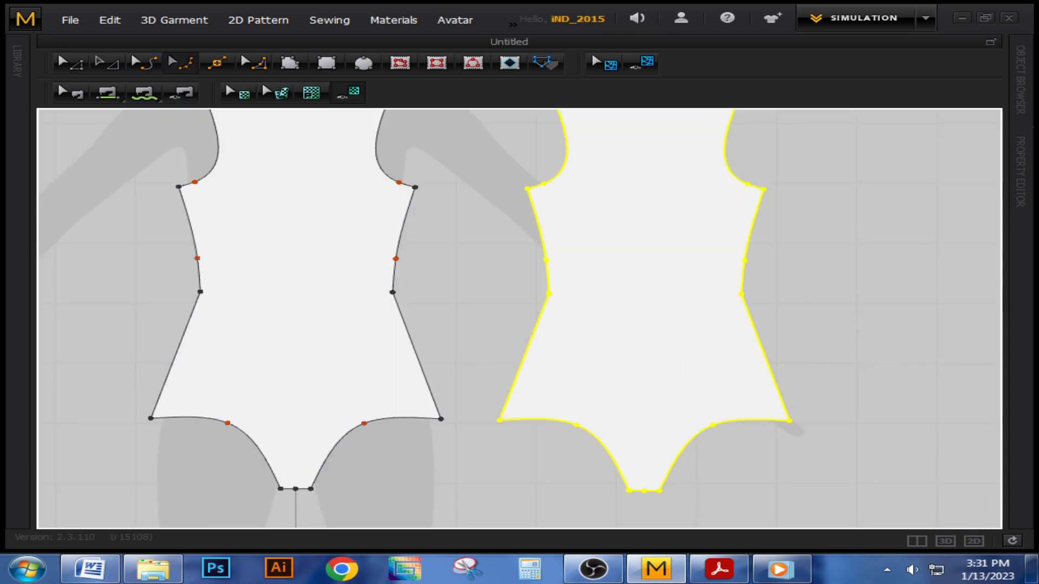
drag(578, 430, 540, 466)
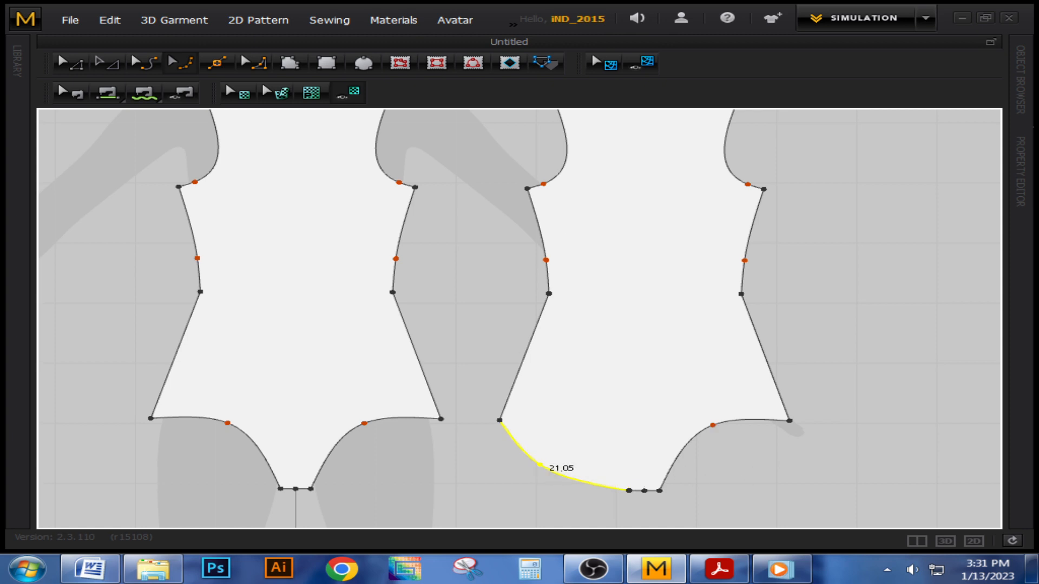
drag(710, 427, 681, 380)
scroll(758, 490, up, 2)
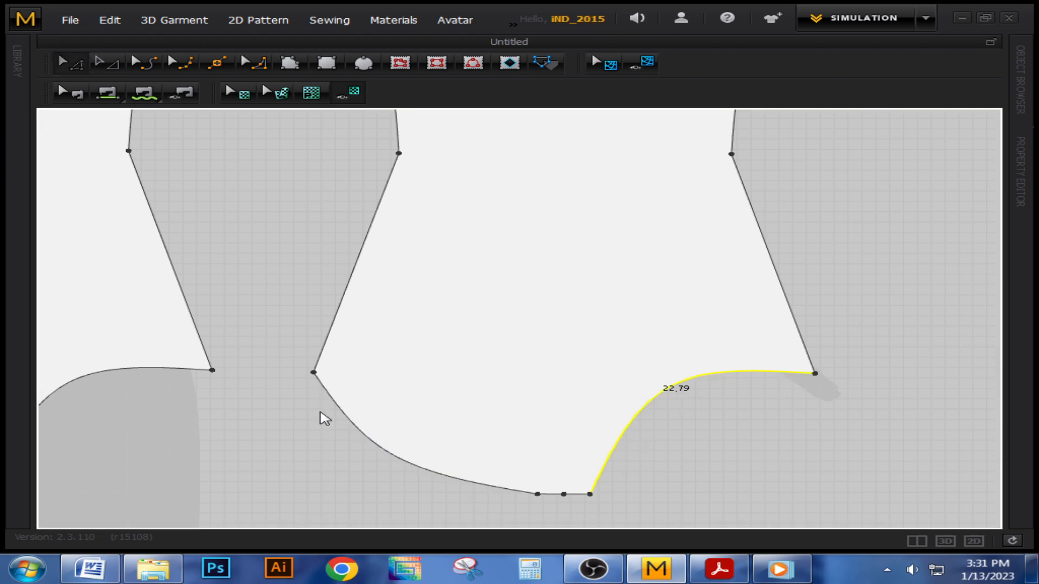
- Try to unfold the copied piece across its outward-curved left leg edge
click(358, 431)
right_click(358, 431)
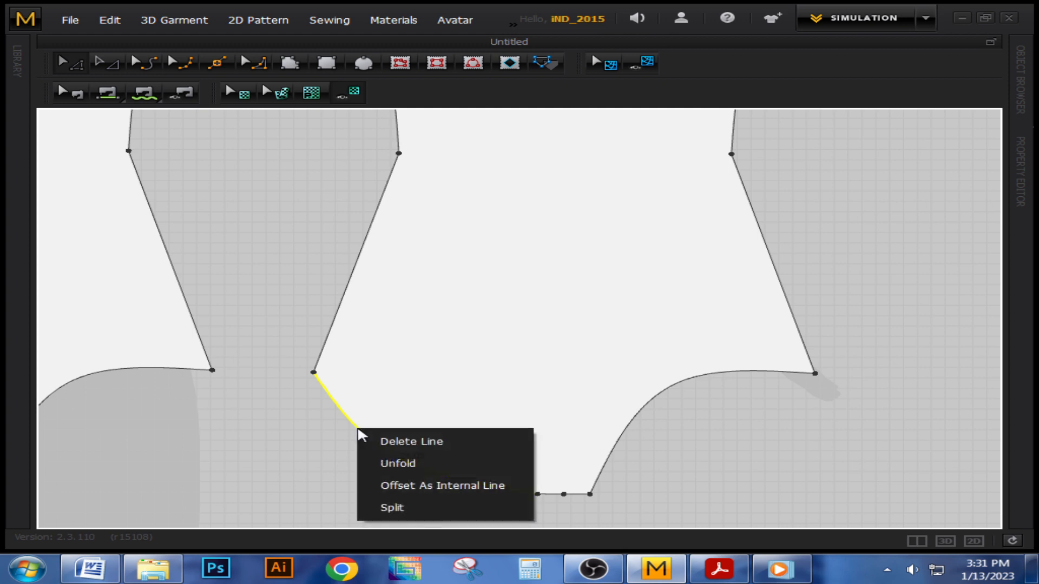
click(391, 463)
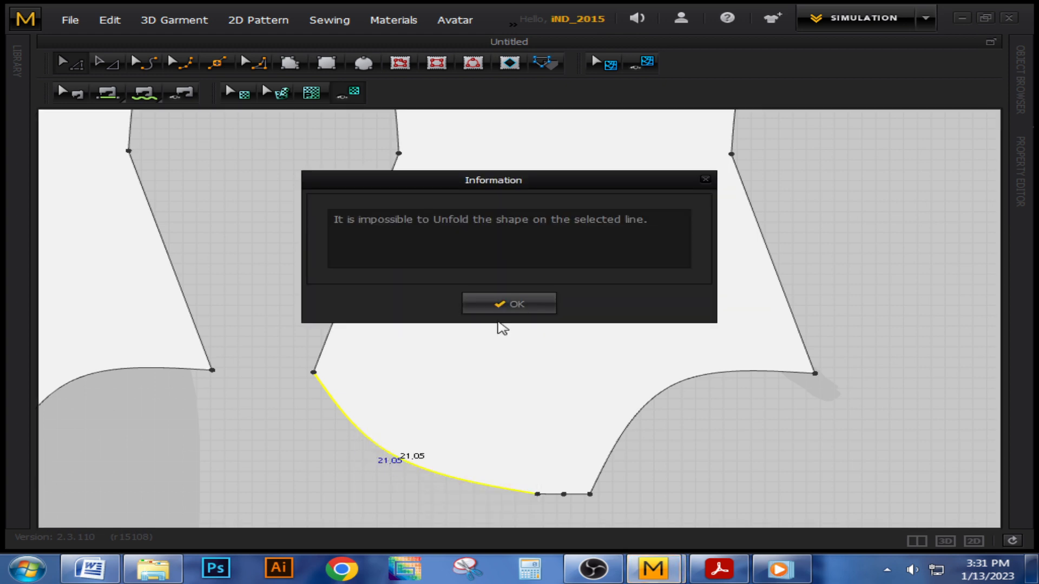
click(520, 313)
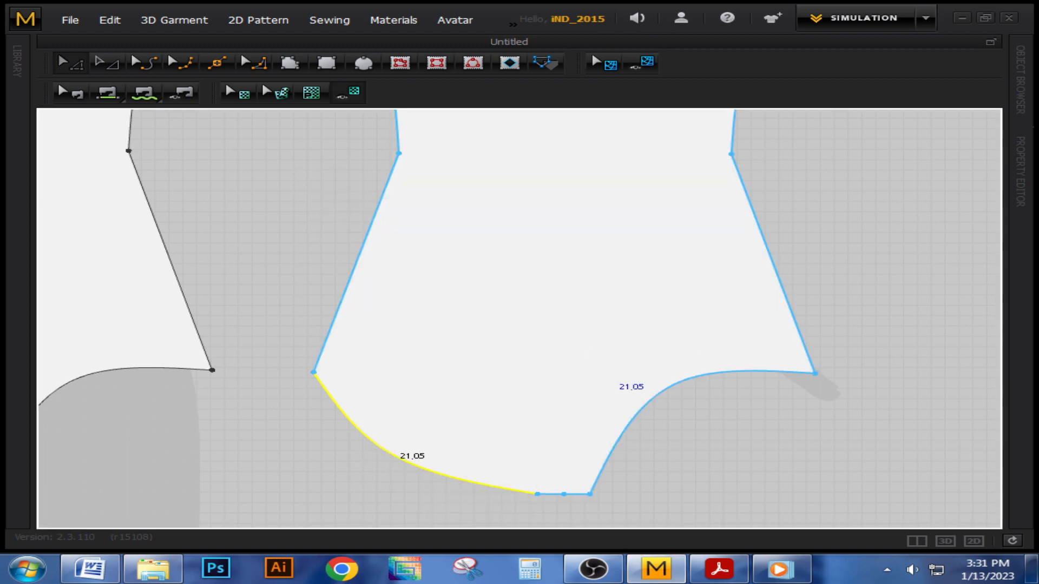
click(622, 436)
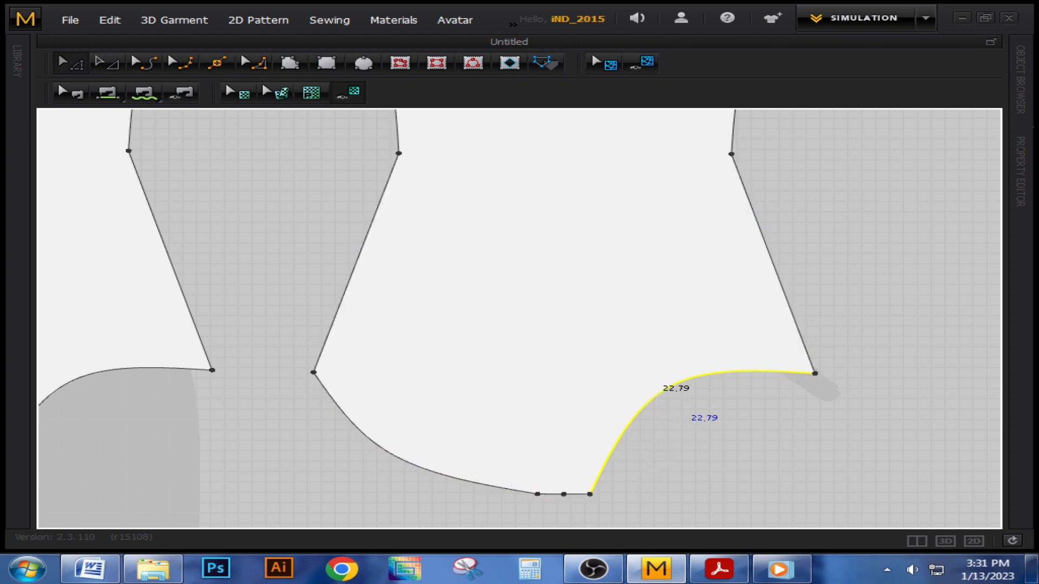
drag(674, 386, 687, 400)
key(ctrl+z)
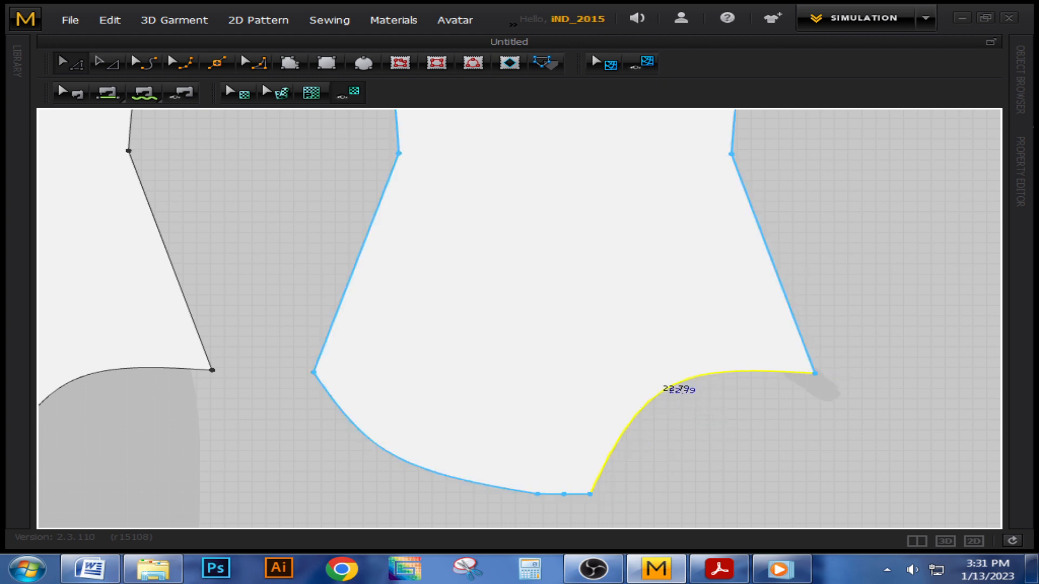
- Reshape the copy's right leg-opening curve to bulge outward like the left one, about 22 long
click(170, 64)
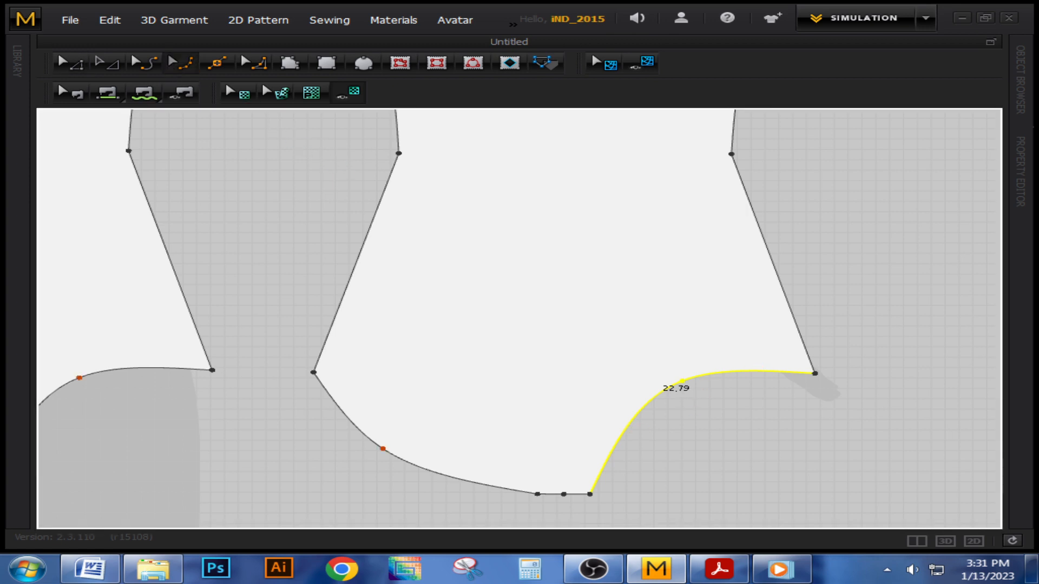
drag(683, 381, 743, 466)
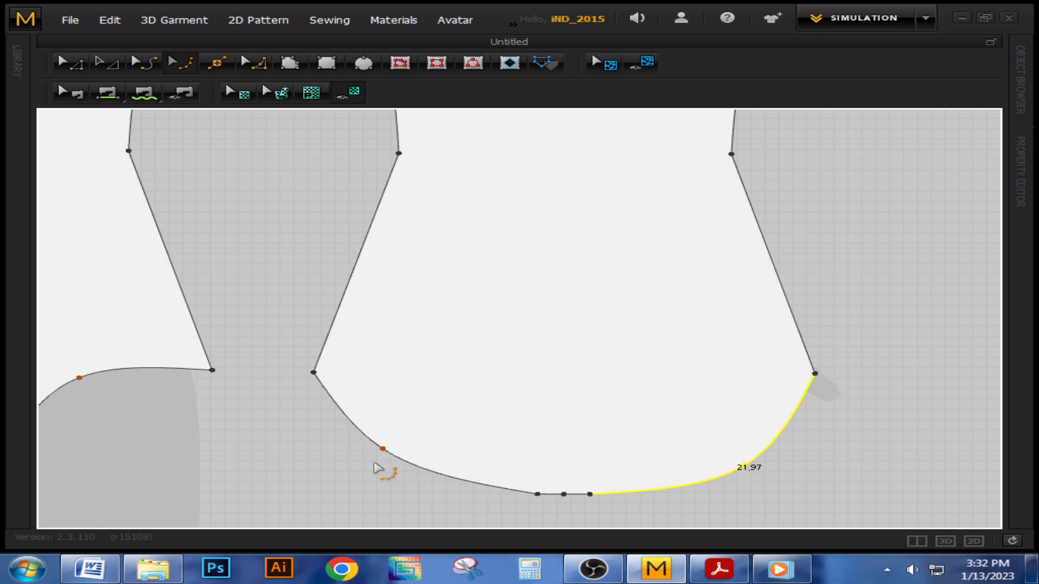
scroll(733, 383, down, 5)
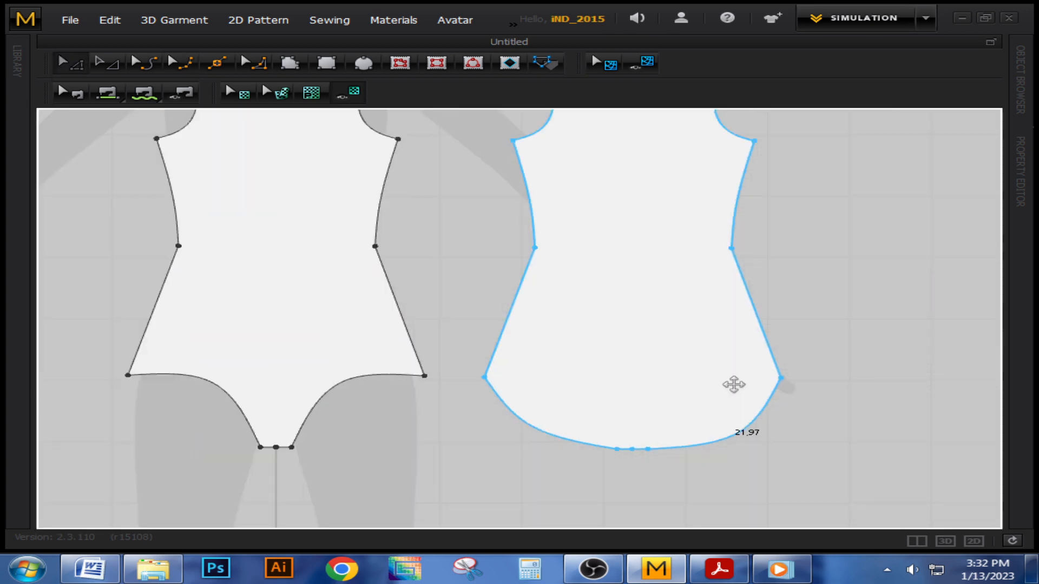
scroll(820, 309, down, 3)
scroll(814, 214, up, 2)
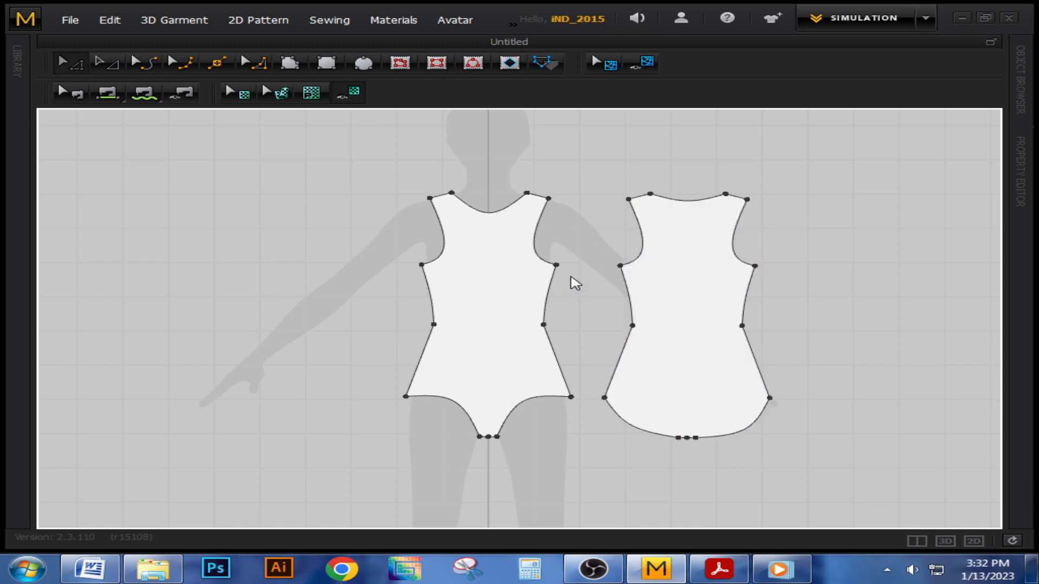
scroll(758, 347, up, 2)
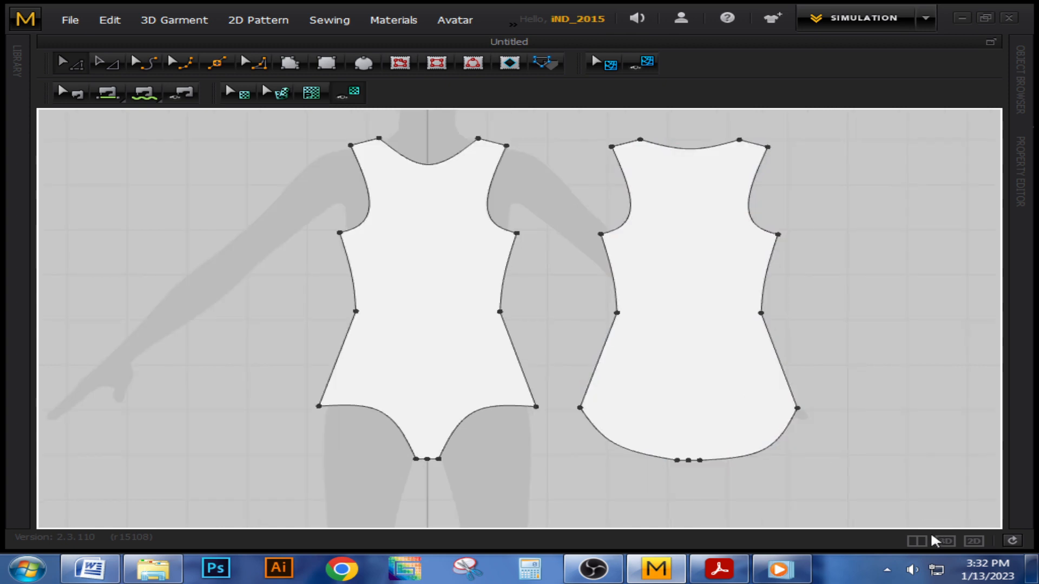
- Show the 3D and 2D windows side by side and move the deep-neckline piece behind the avatar in 3D
click(917, 540)
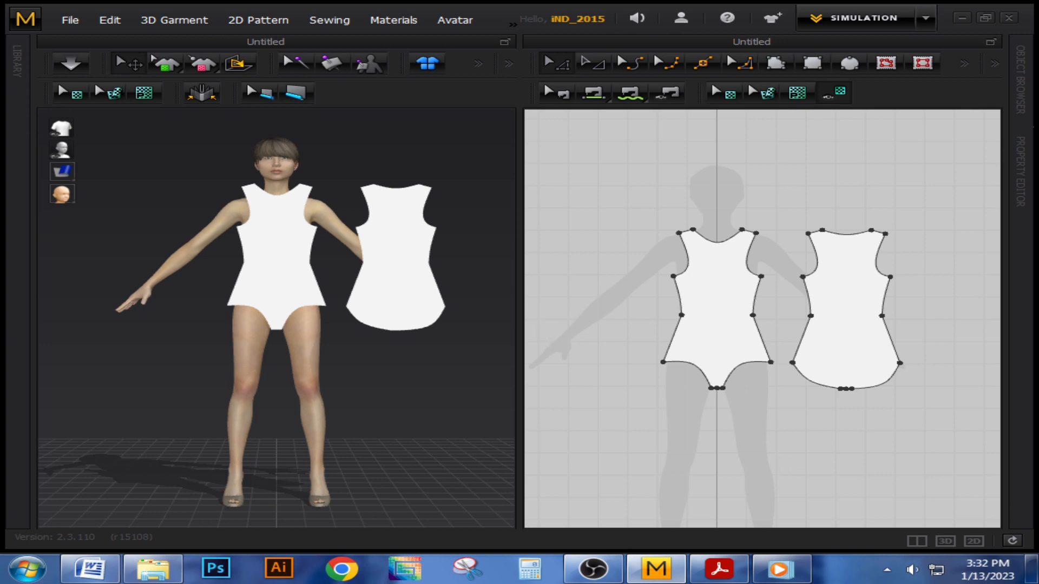
right_drag(476, 342, 246, 360)
click(222, 295)
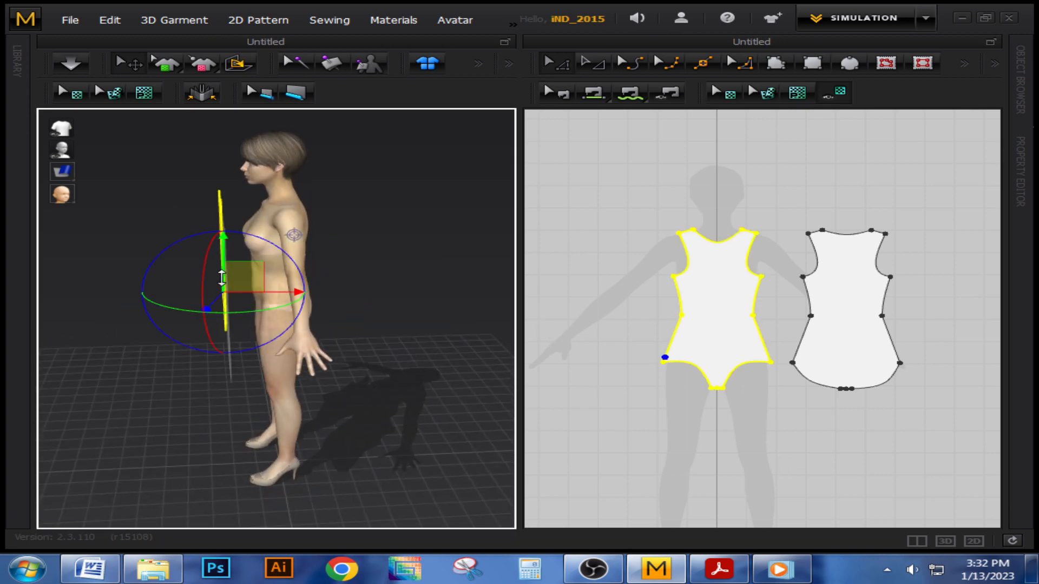
drag(238, 295, 352, 294)
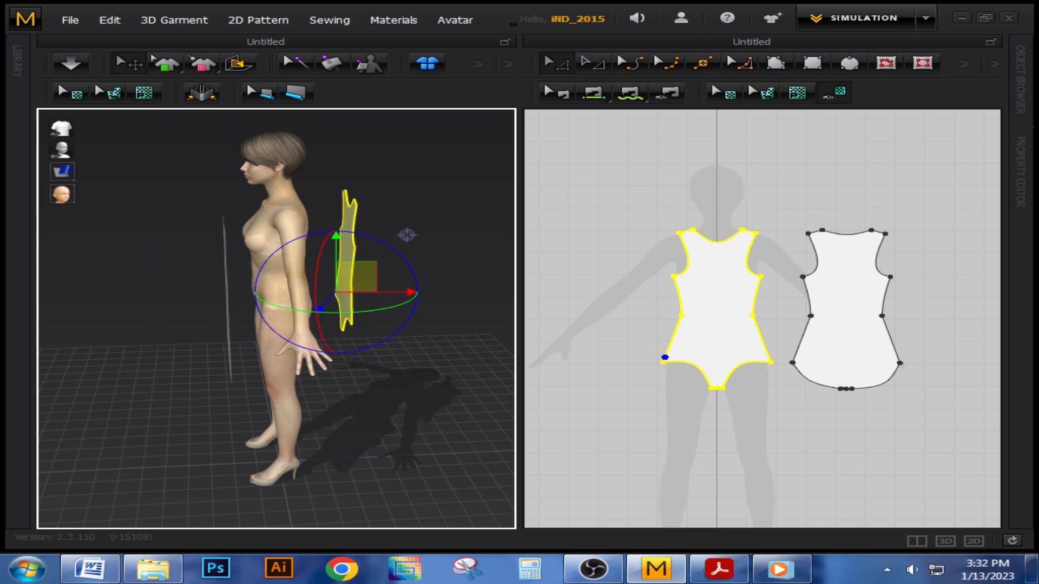
key(8)
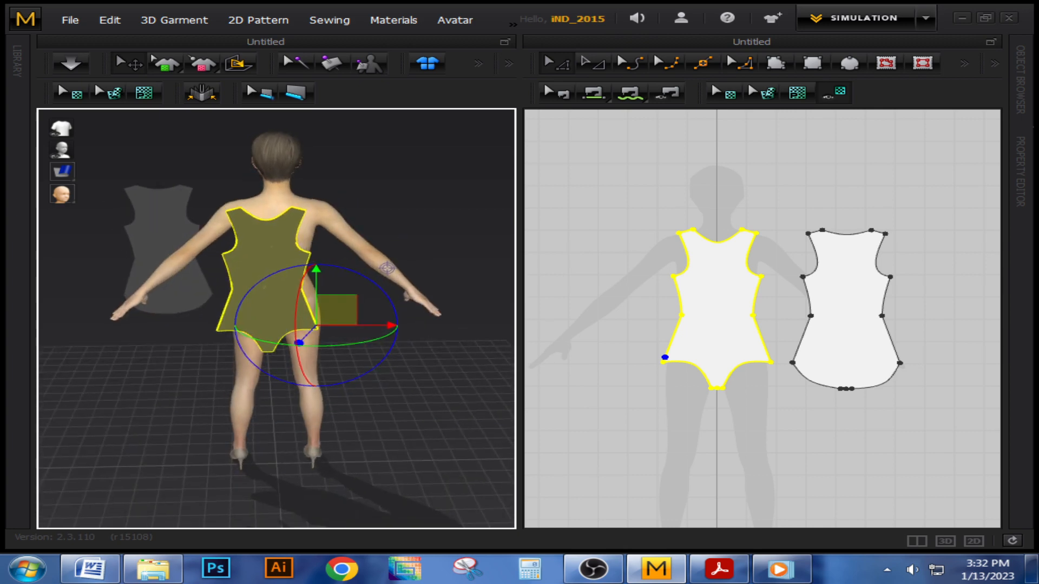
key(2)
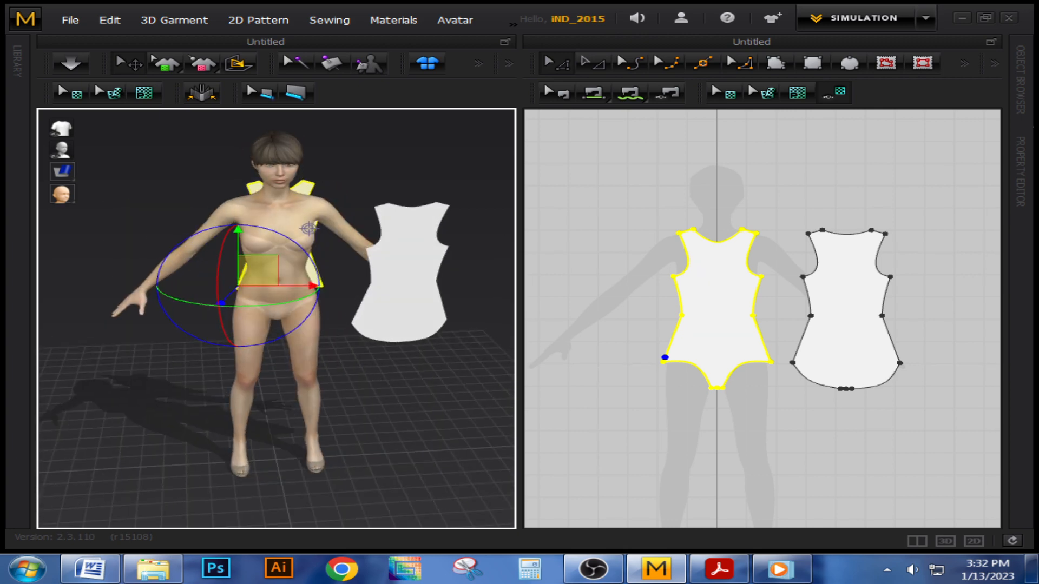
- Move the rounded-hem piece sideways in 3D so it sits in front of the avatar's torso
click(406, 277)
drag(416, 286, 294, 290)
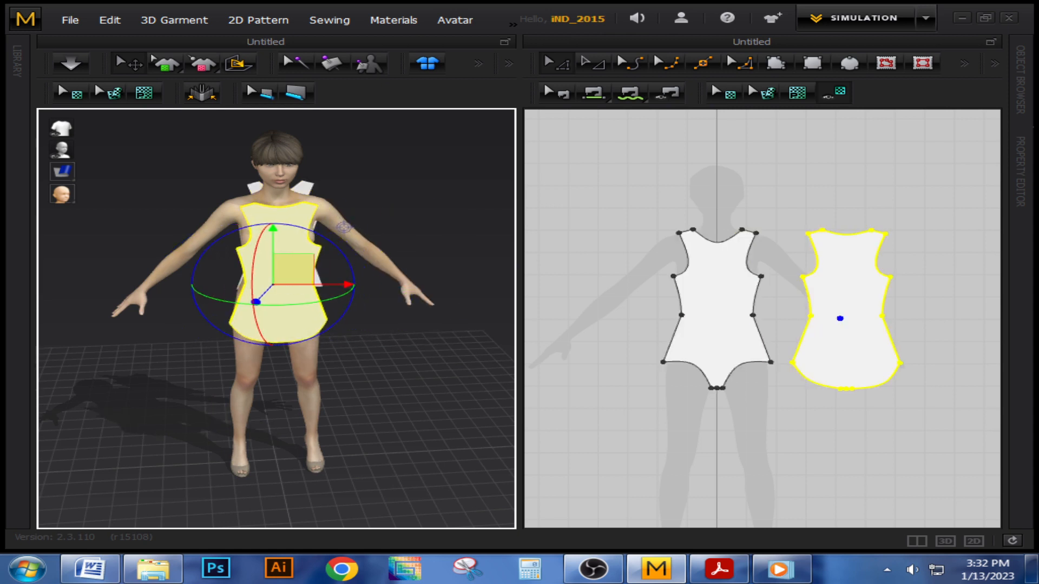
right_drag(379, 331, 367, 330)
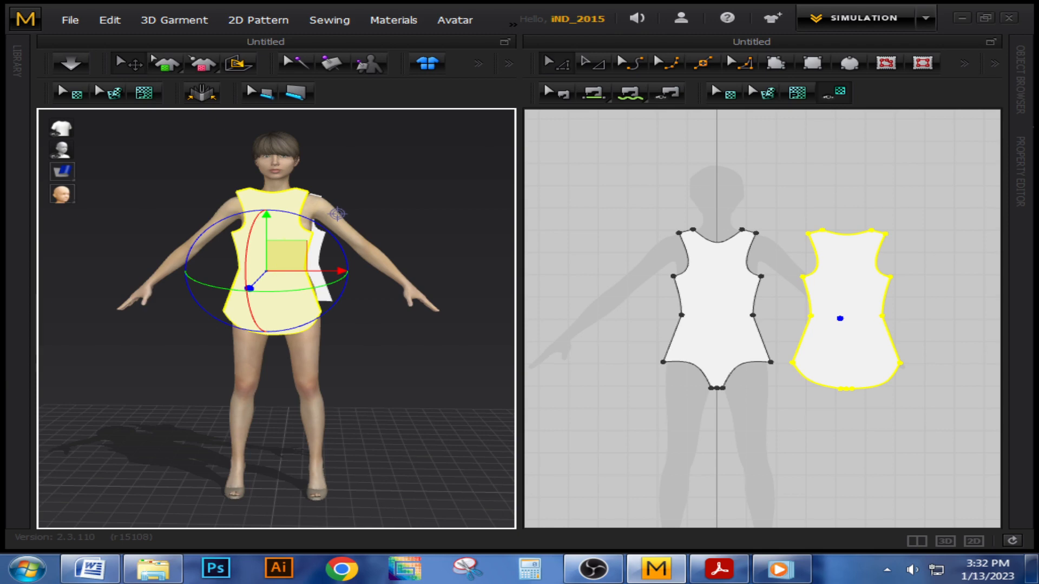
right_drag(449, 360, 297, 370)
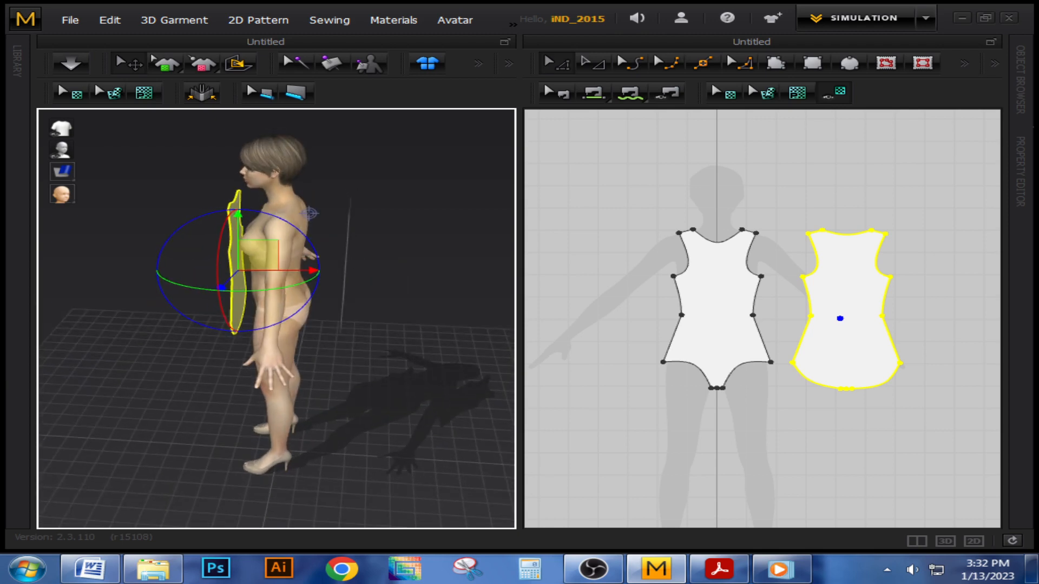
- Raise the deep-neckline piece to shoulder height and centre it on the avatar's back
right_drag(313, 311, 179, 338)
right_drag(359, 204, 351, 204)
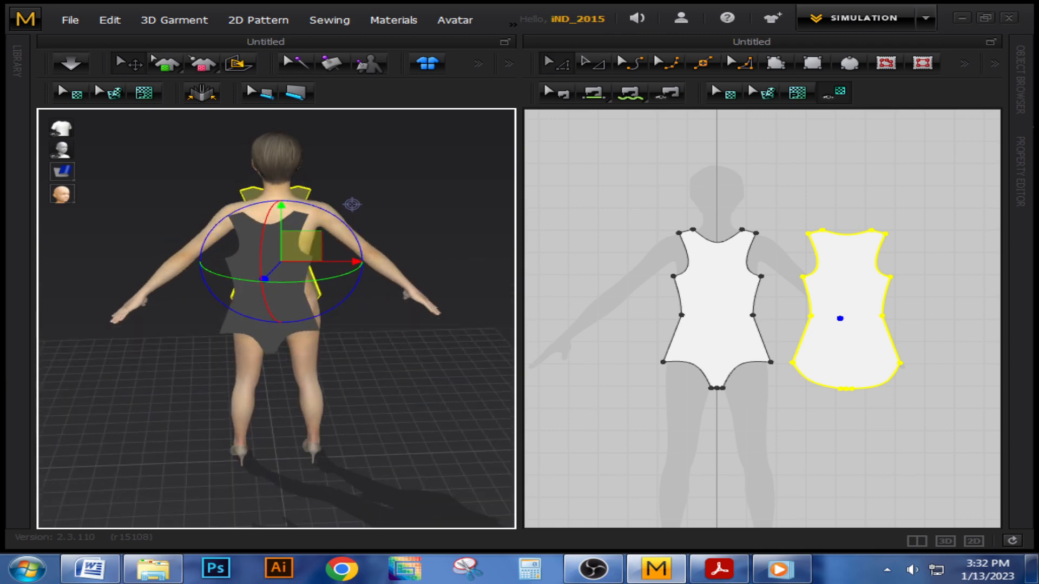
click(266, 336)
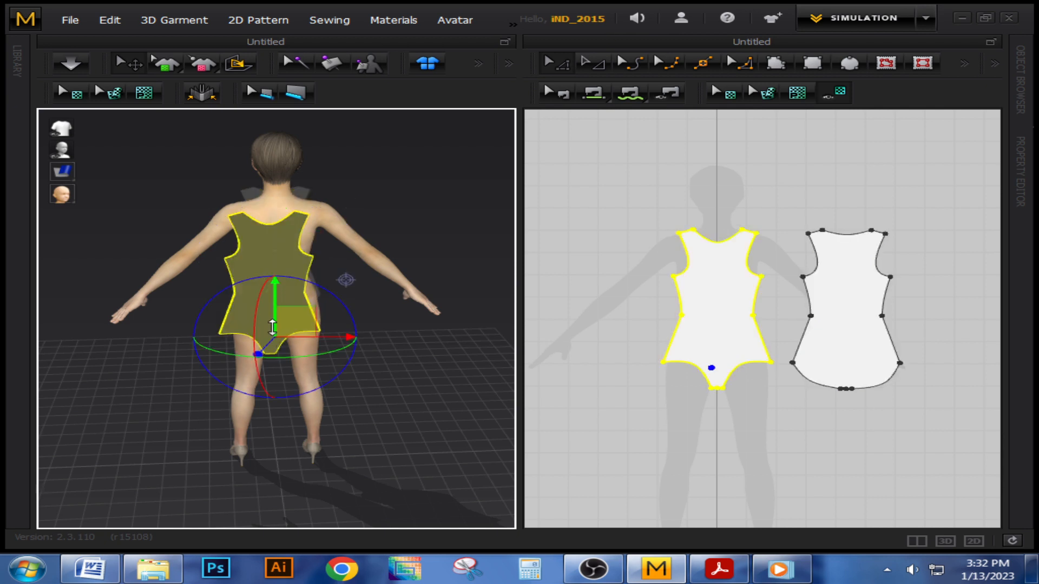
drag(272, 327, 311, 322)
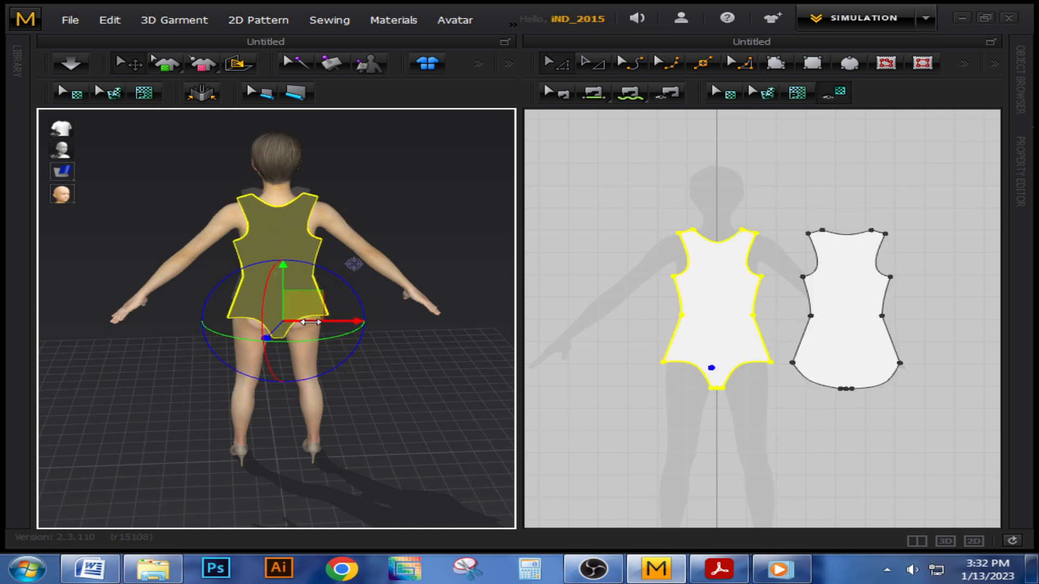
right_drag(311, 322, 139, 343)
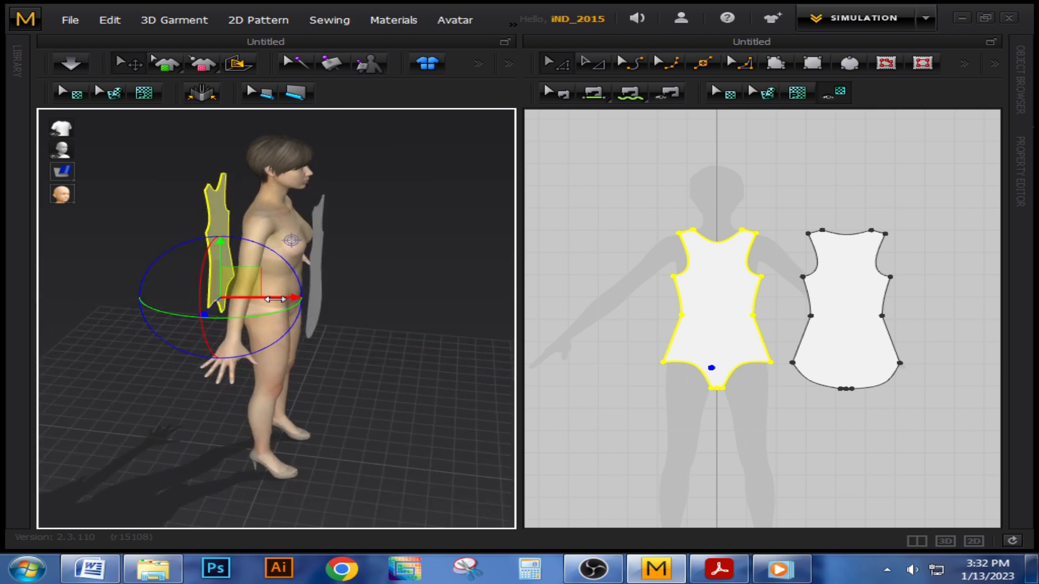
- Centre the deep-neckline piece sideways on the avatar's back in 3D and lower it slightly
right_drag(275, 298, 509, 371)
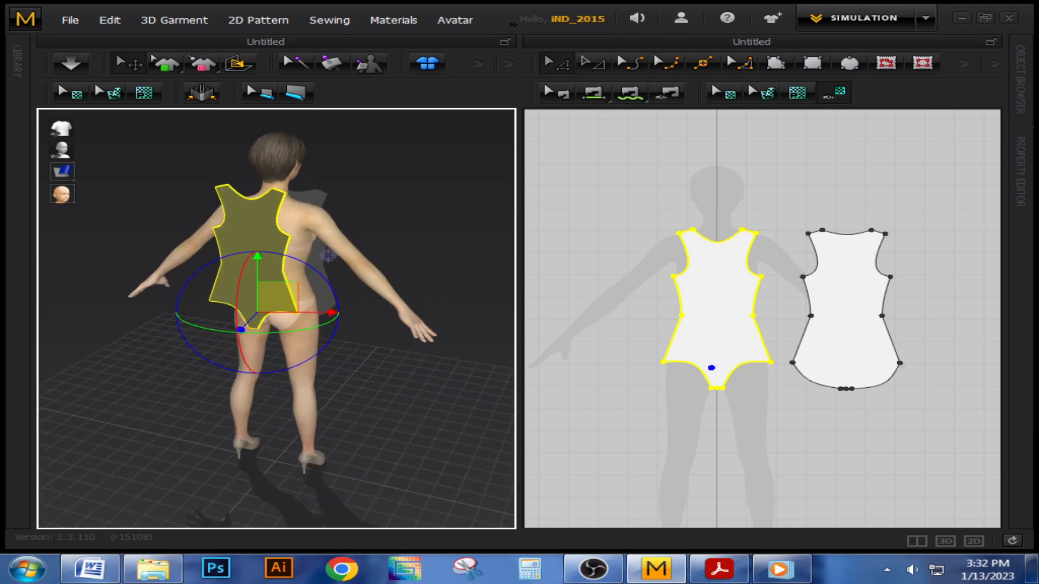
drag(317, 315, 326, 317)
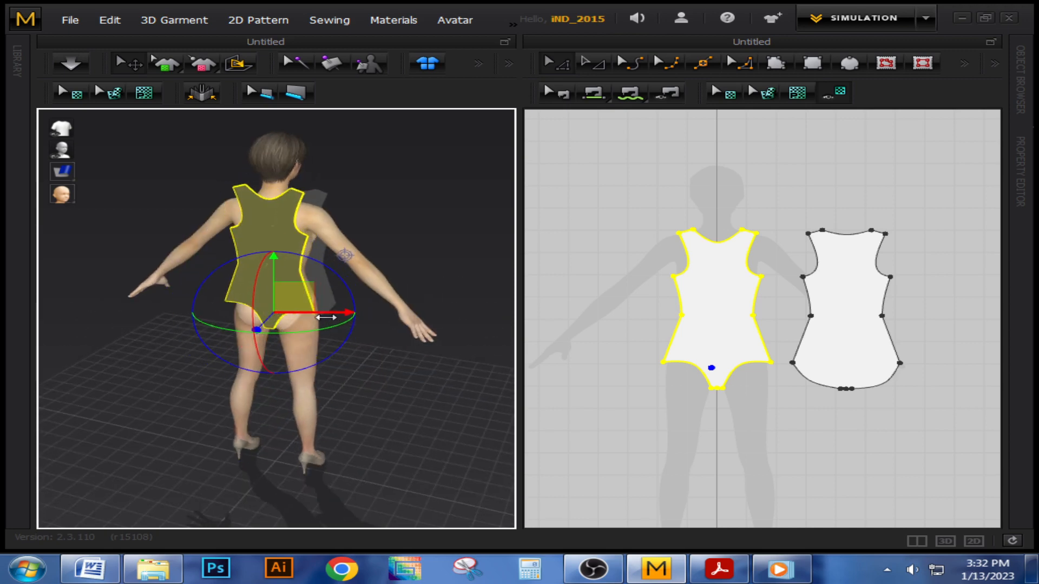
drag(274, 273, 273, 282)
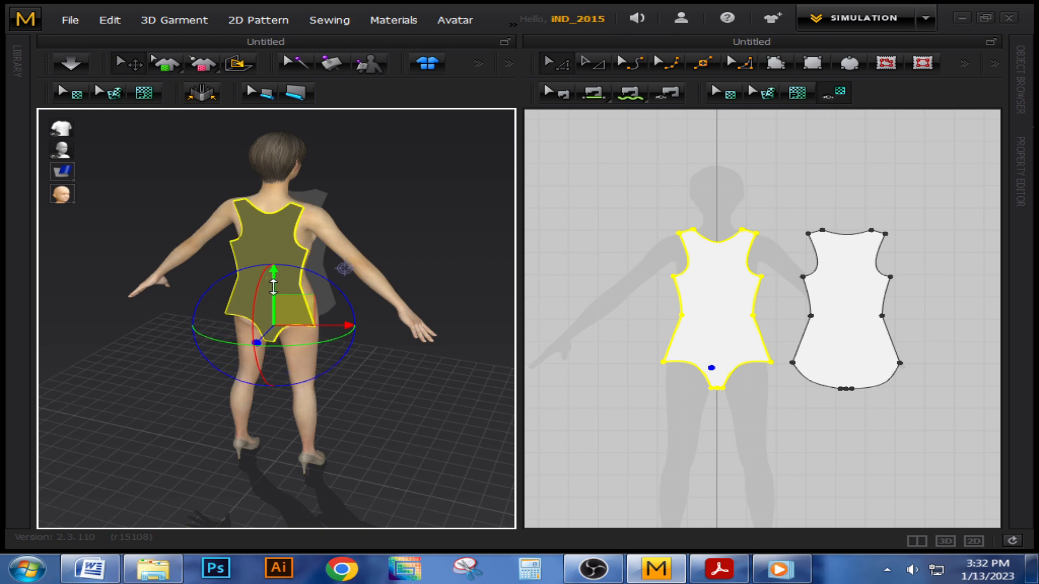
right_drag(254, 312, 198, 282)
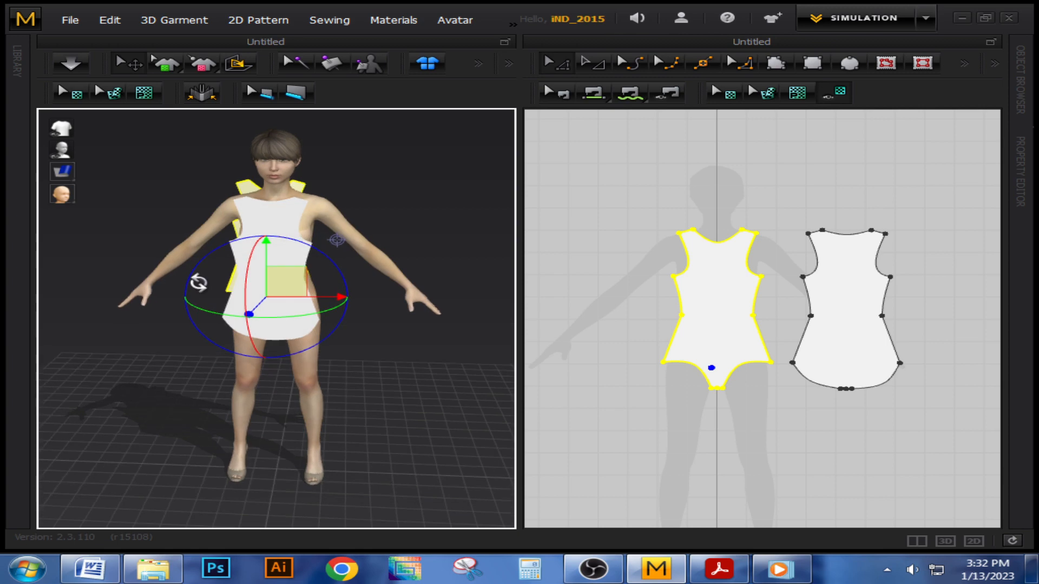
- Nudge the rounded-hem piece slightly forward from the avatar's chest and check its placement from several angles
click(500, 266)
click(289, 244)
right_drag(290, 245, 354, 252)
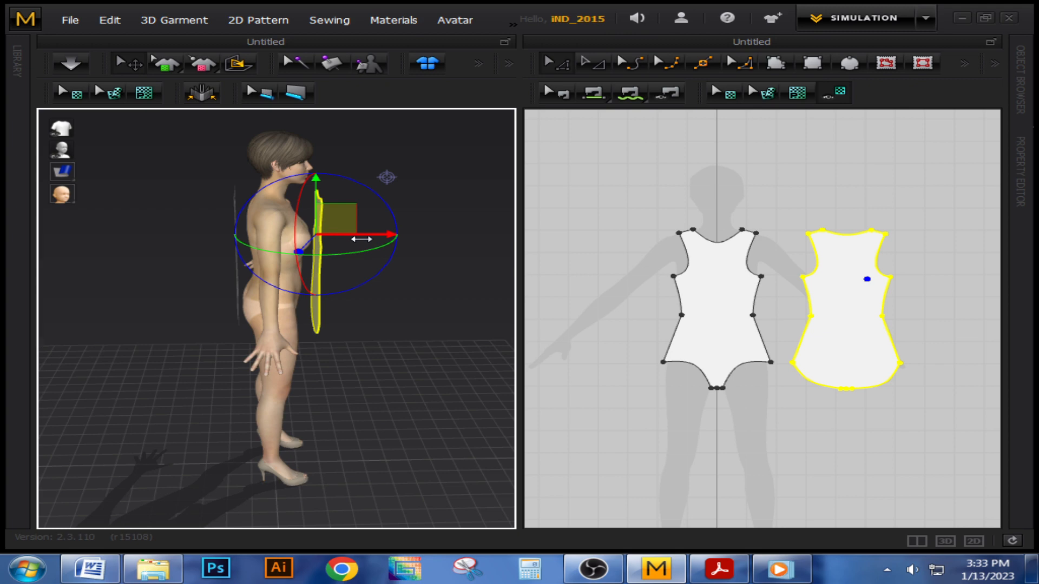
drag(361, 239, 362, 238)
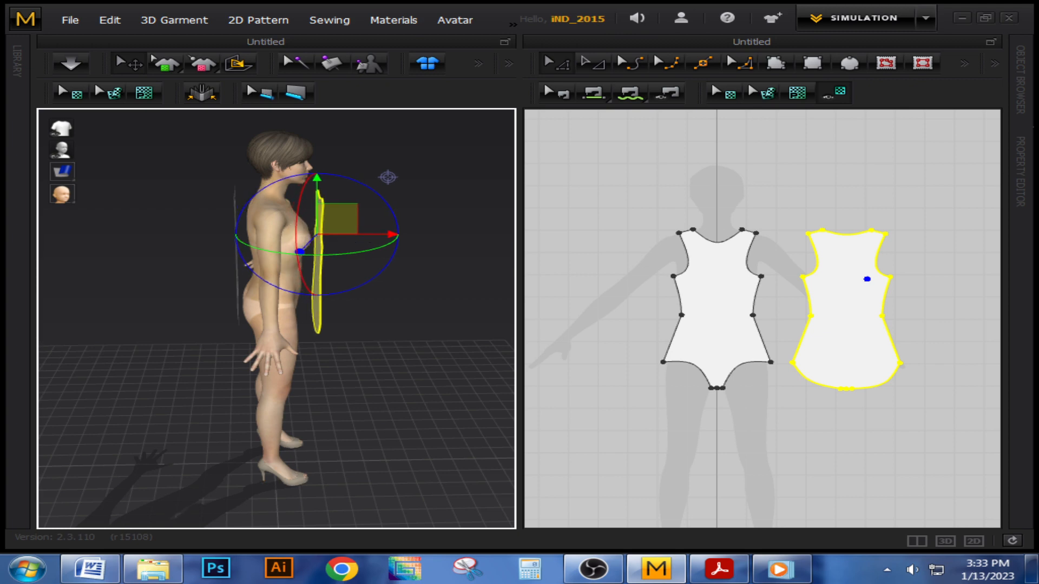
right_drag(362, 238, 154, 304)
right_drag(377, 335, 289, 330)
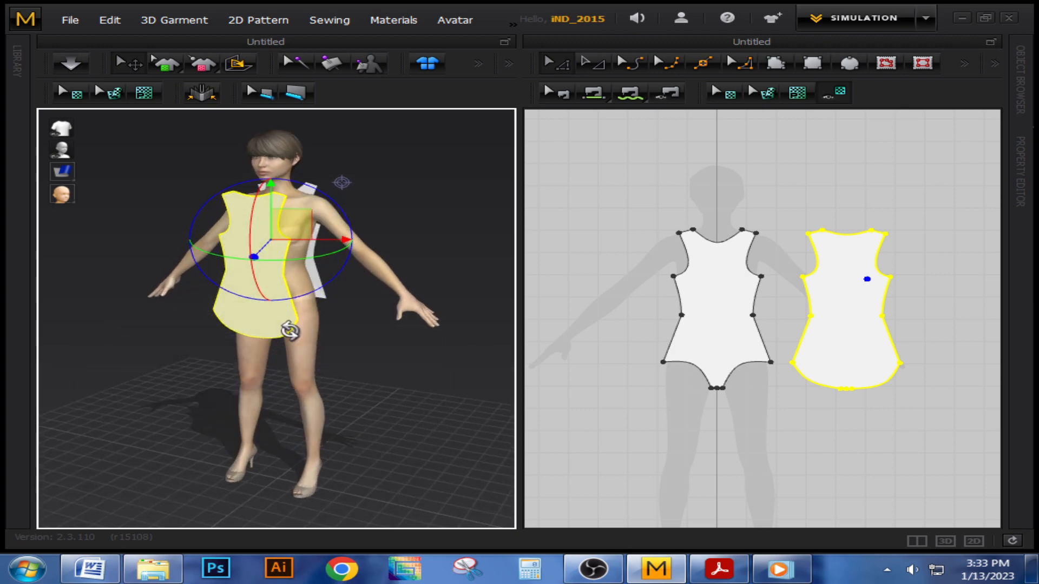
click(352, 357)
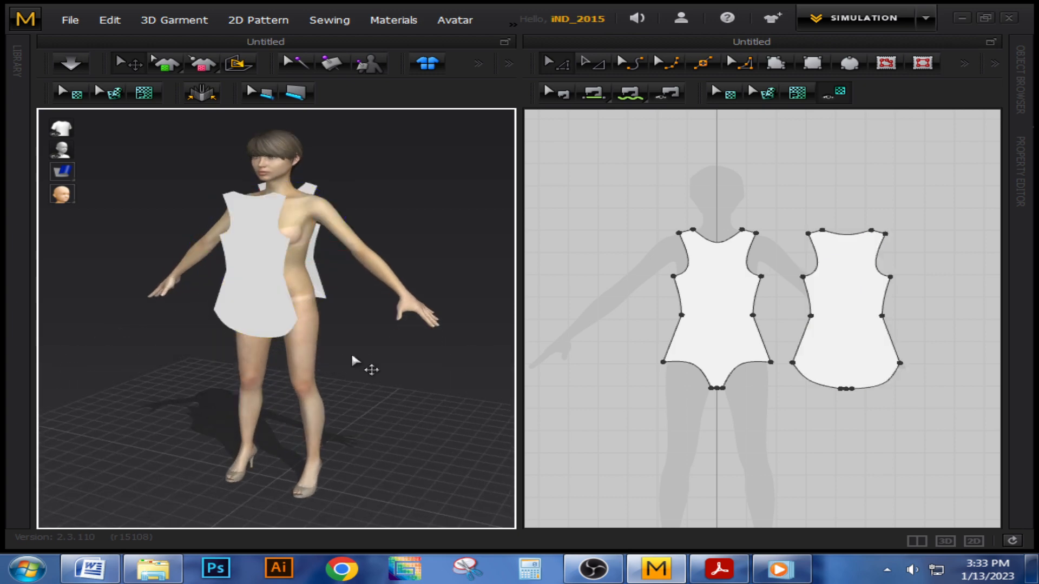
right_drag(352, 358, 427, 357)
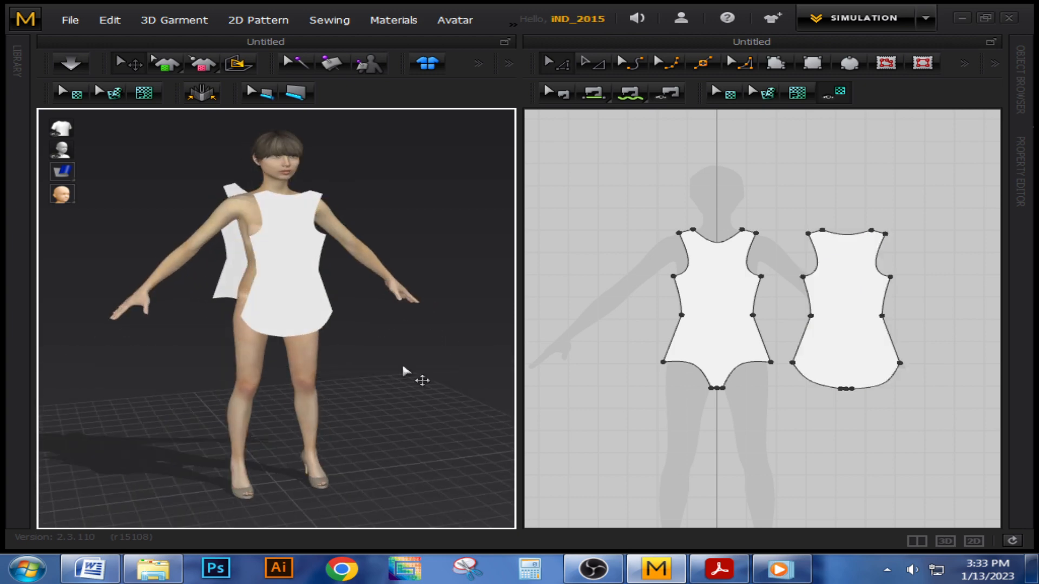
- Move the rounded-hem piece in 3D out to the side of the avatar, past her arm, and back behind her
click(311, 316)
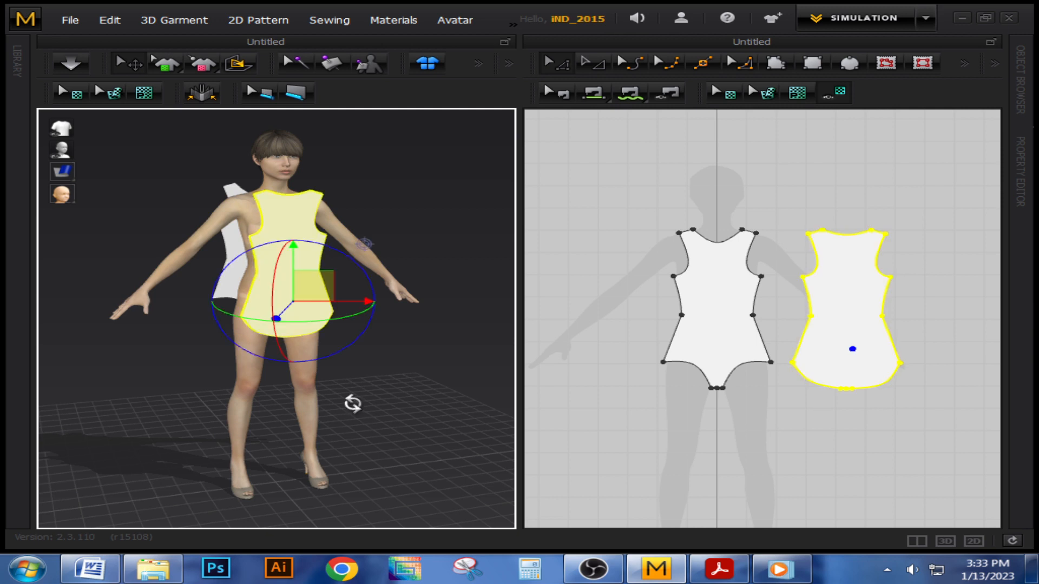
right_click(352, 403)
click(323, 386)
click(290, 316)
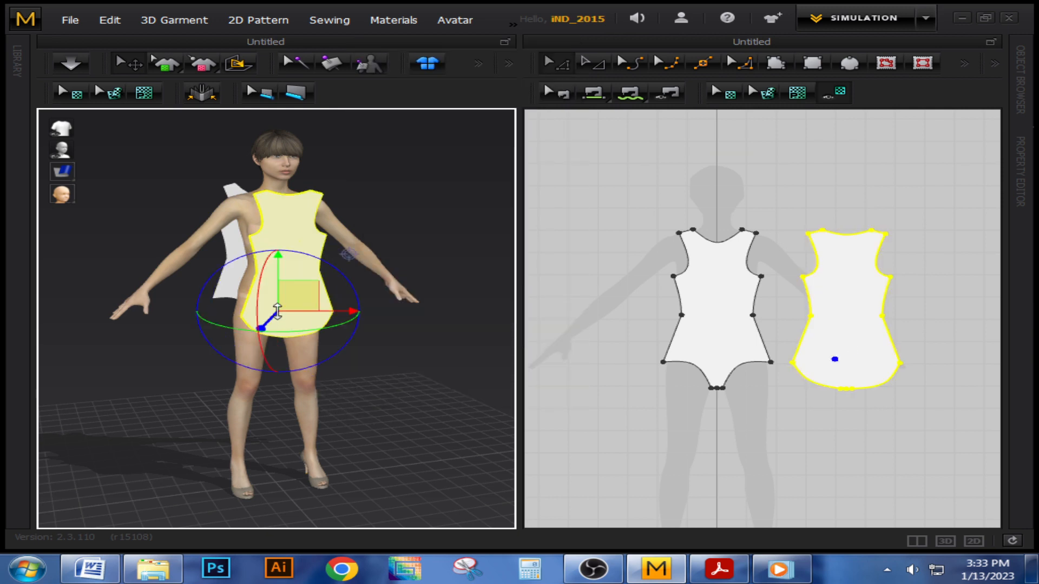
drag(293, 314, 415, 305)
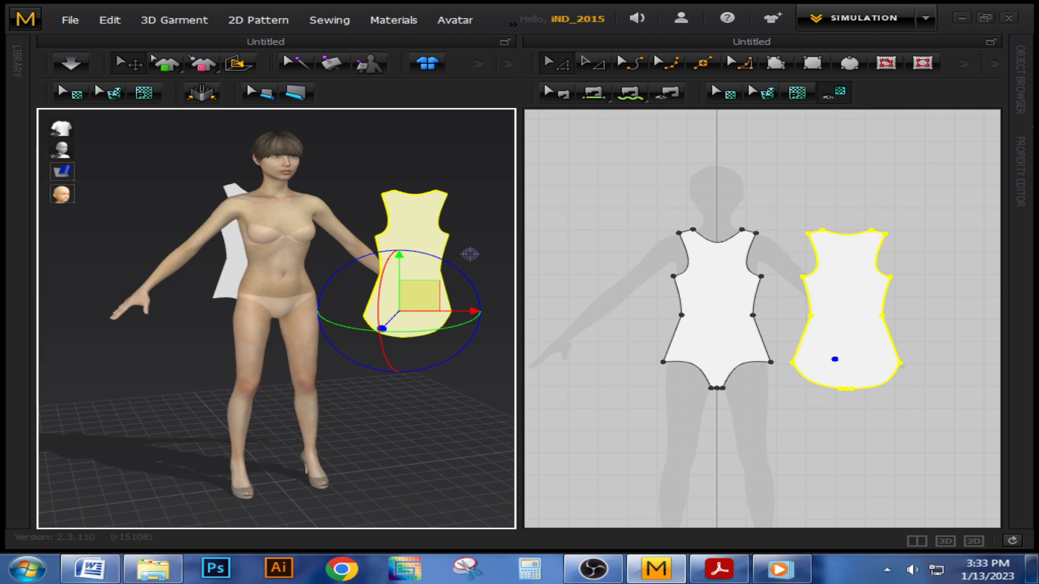
right_drag(414, 305, 150, 396)
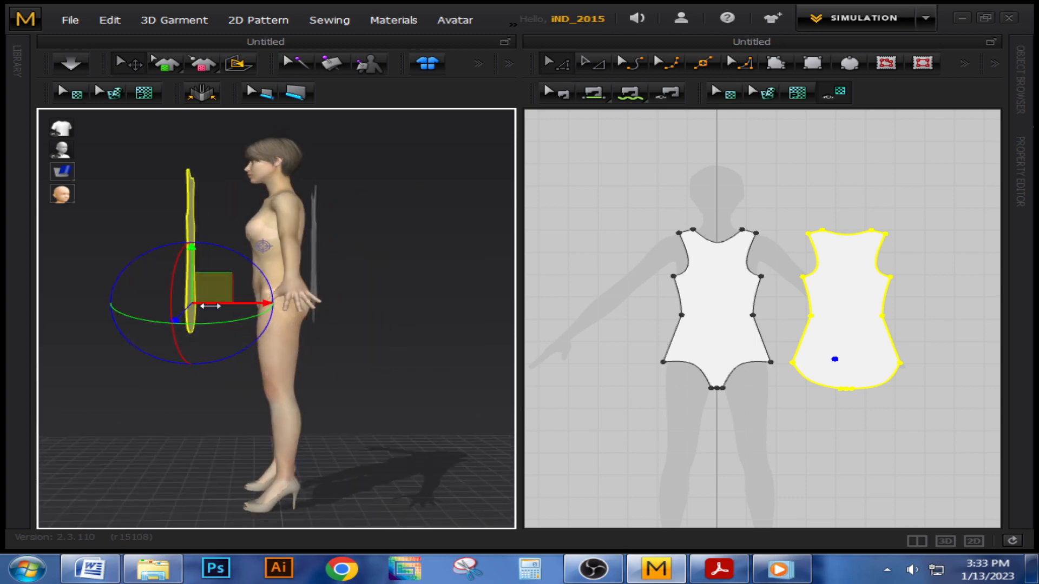
drag(209, 303, 392, 302)
right_drag(330, 330, 514, 357)
right_drag(422, 237, 260, 219)
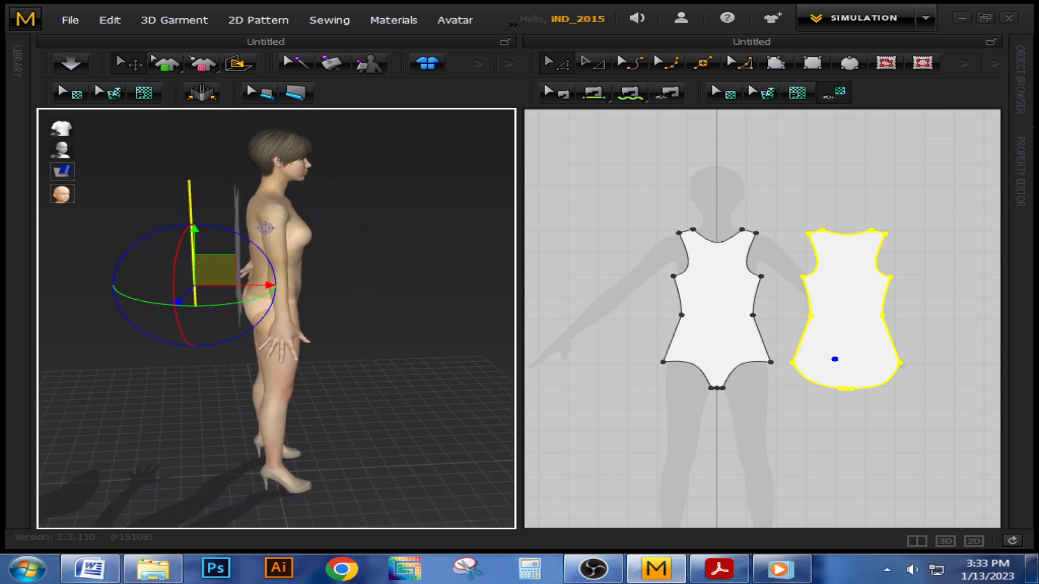
- Move the deep-neckline piece from behind the avatar to in front of her torso
click(240, 202)
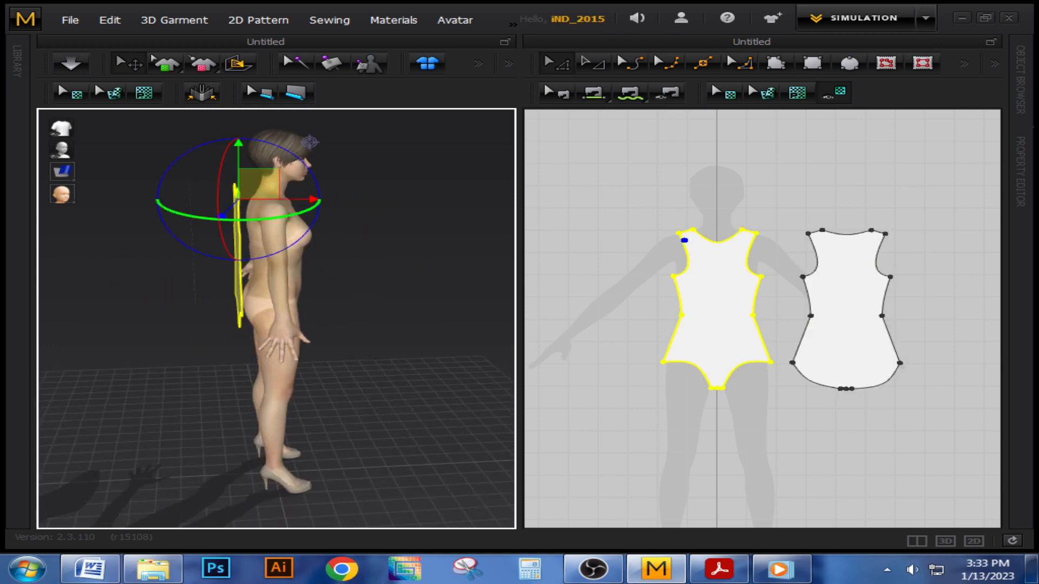
drag(250, 204, 360, 203)
right_drag(303, 327, 191, 329)
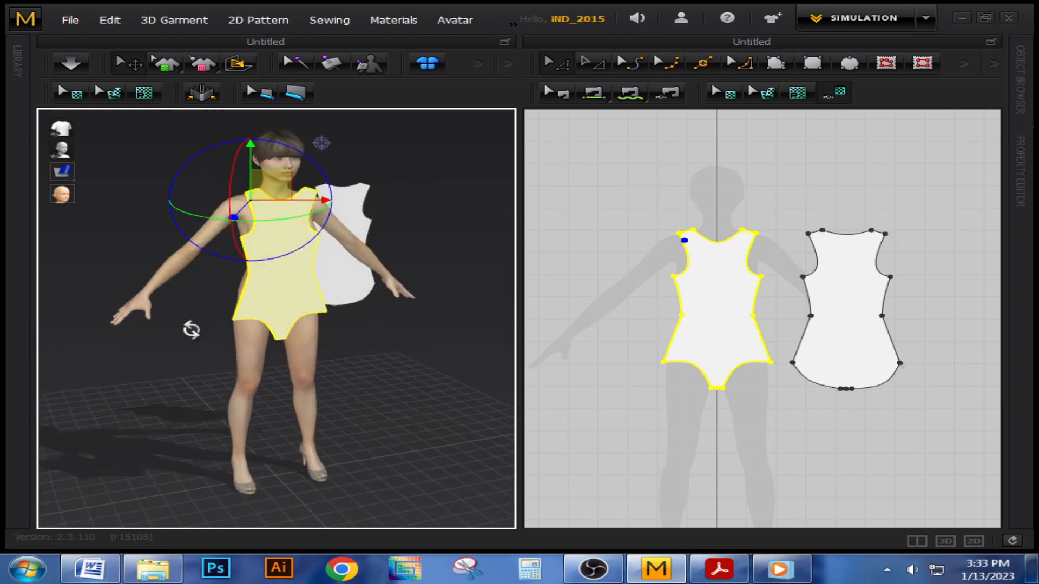
right_drag(383, 343, 355, 336)
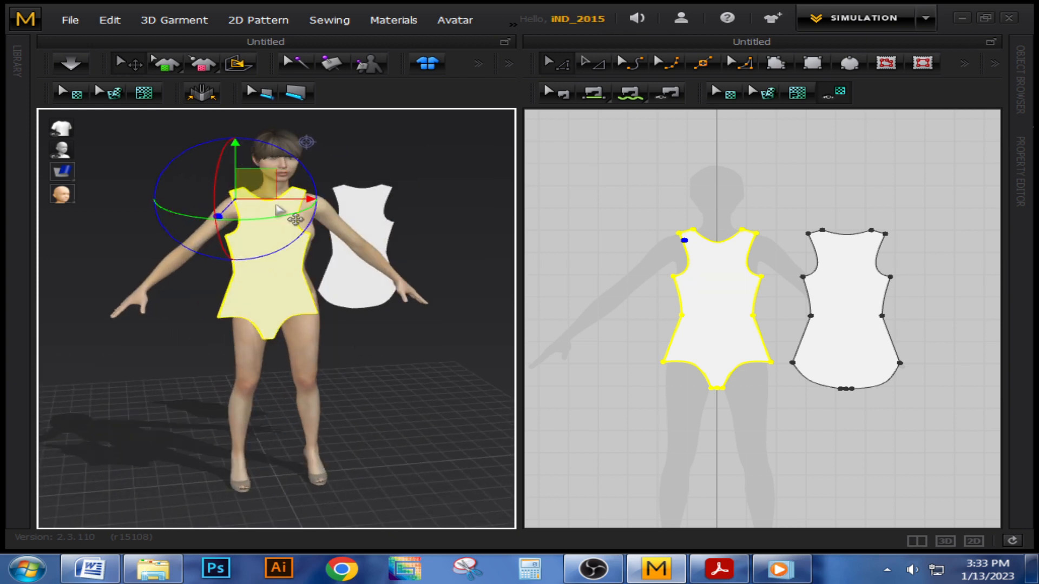
- Slide the rounded-hem piece sideways until it is centred behind the avatar and bring it closer to her back
click(369, 296)
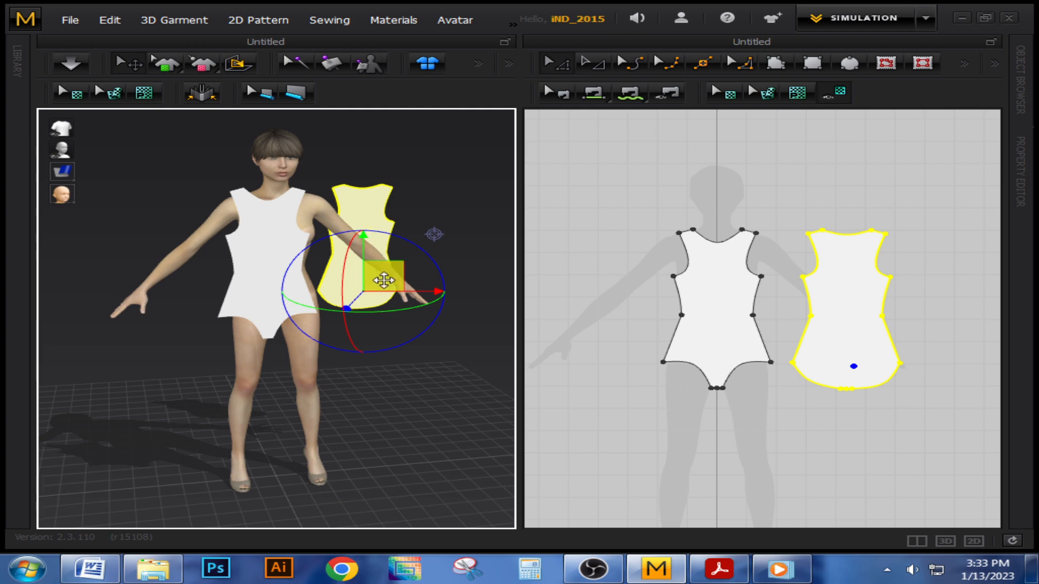
drag(383, 292, 296, 292)
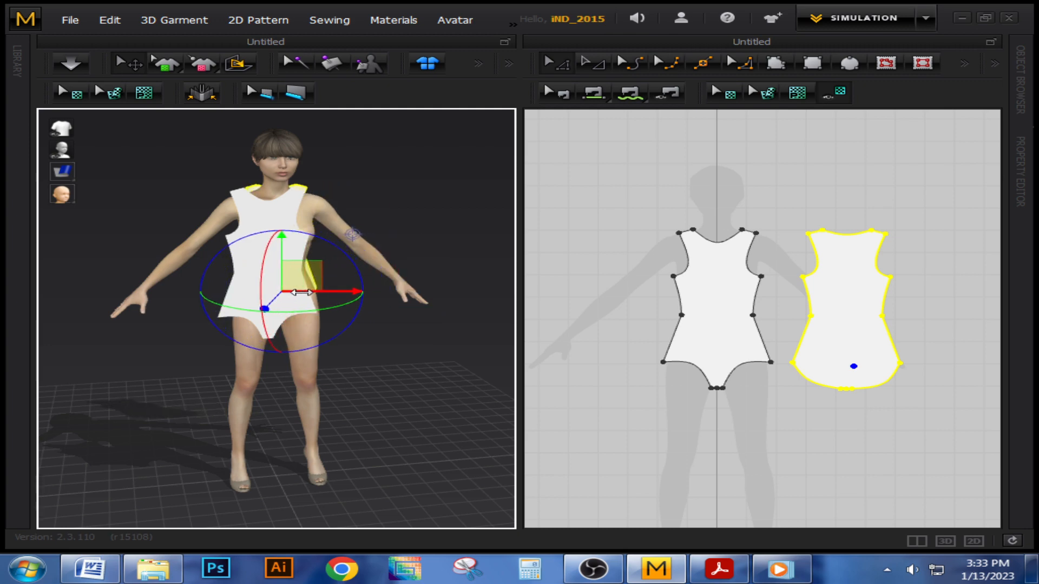
mouse_move(406, 361)
right_down()
mouse_move(387, 457)
mouse_move(392, 357)
right_up()
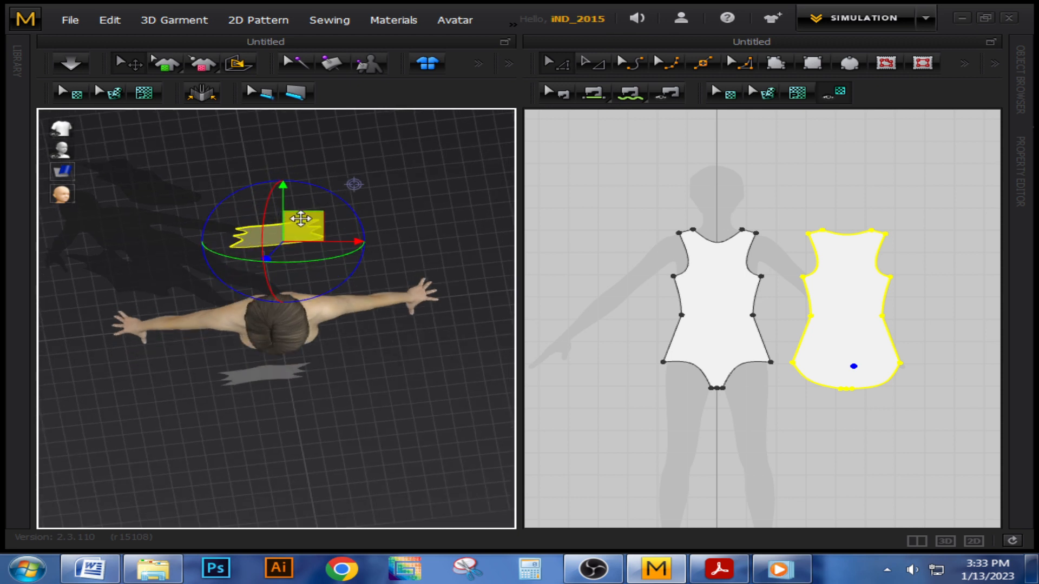
drag(286, 213, 286, 259)
drag(339, 288, 334, 288)
right_drag(390, 383, 387, 303)
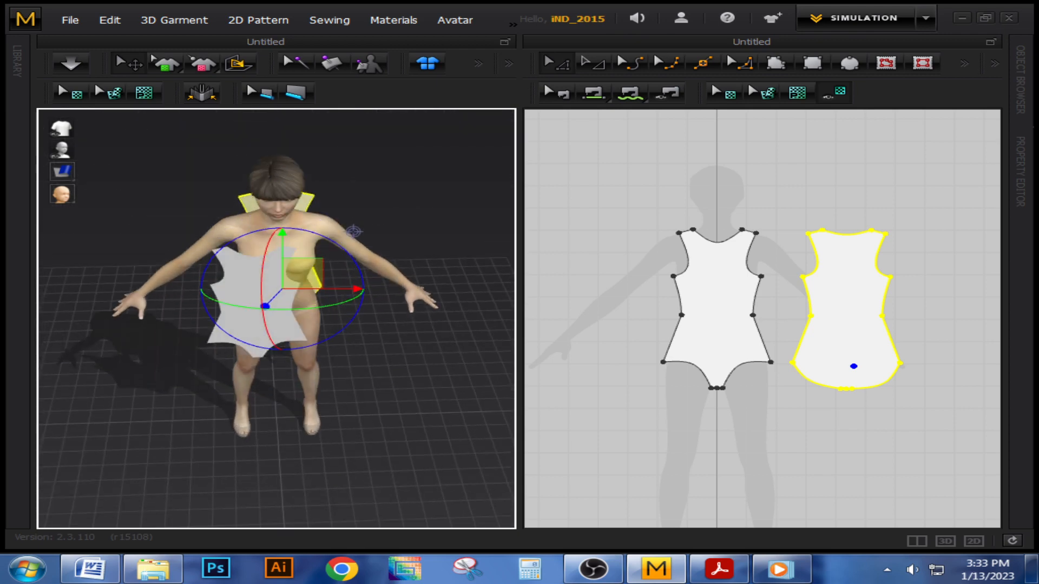
right_drag(371, 353, 357, 318)
click(181, 332)
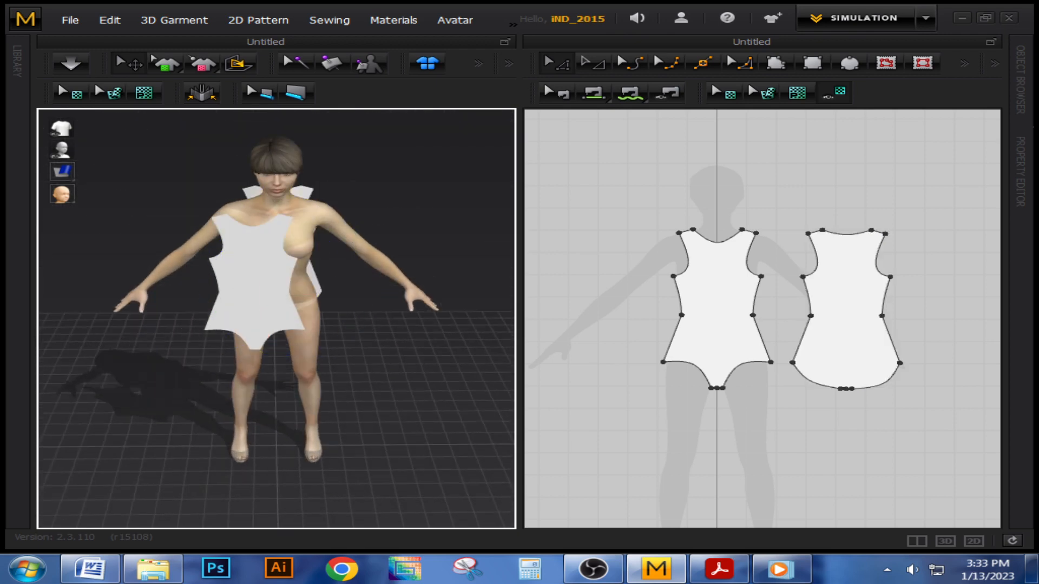
- Reposition the deep-neckline piece in front of the avatar, lower it slightly and bring it closer to her chest
click(242, 278)
drag(242, 281, 262, 241)
right_drag(261, 241, 157, 317)
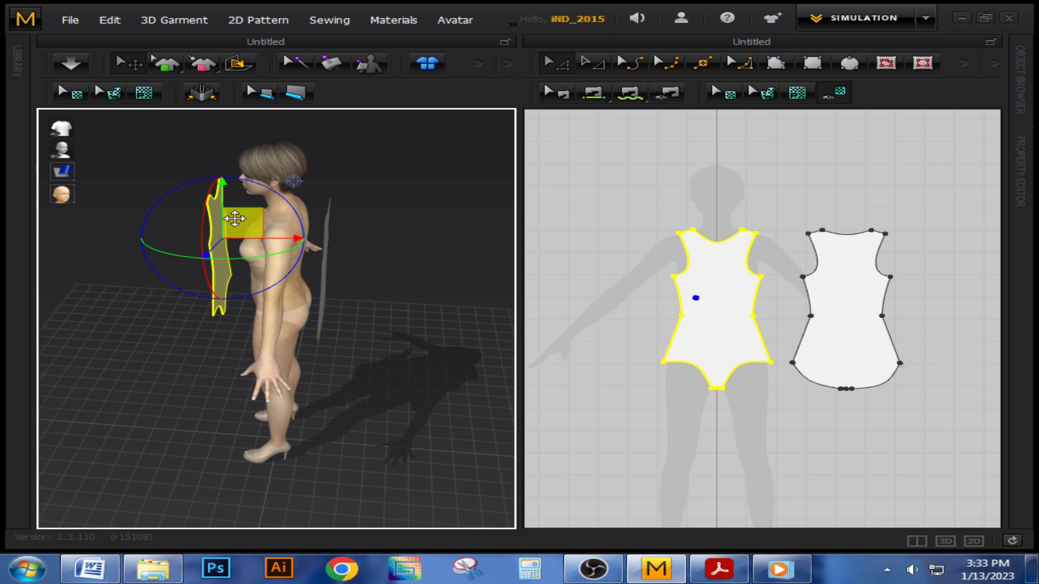
drag(228, 201, 227, 226)
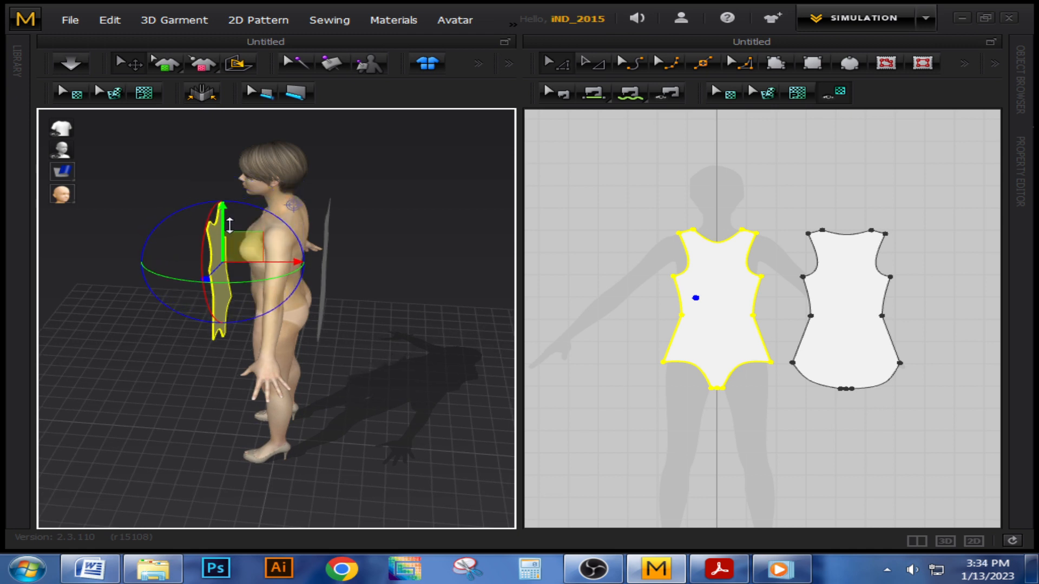
drag(236, 263, 251, 263)
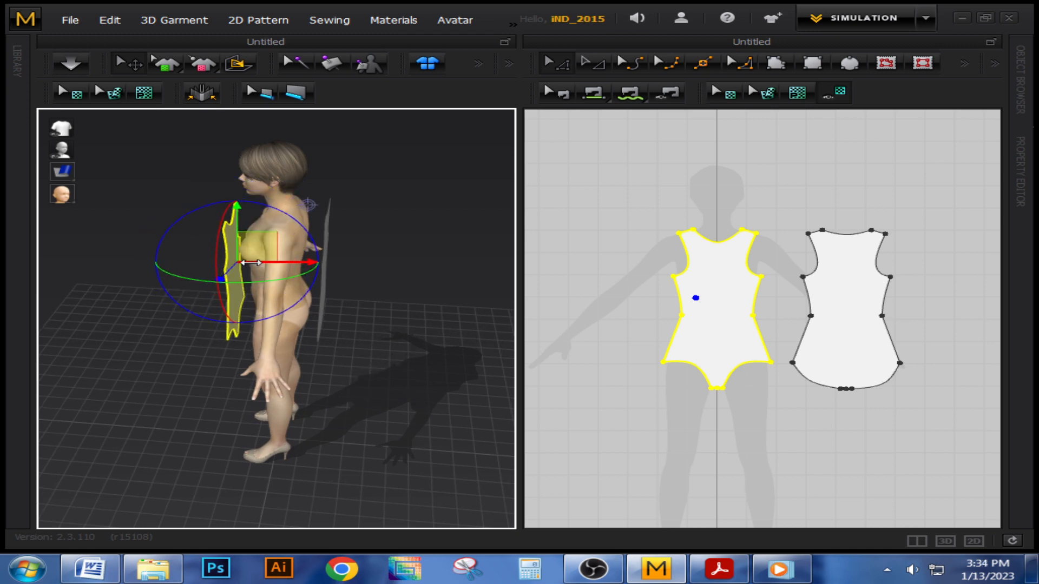
- Nudge the rounded-hem piece slightly closer to the avatar's back and check both pieces from above
click(327, 243)
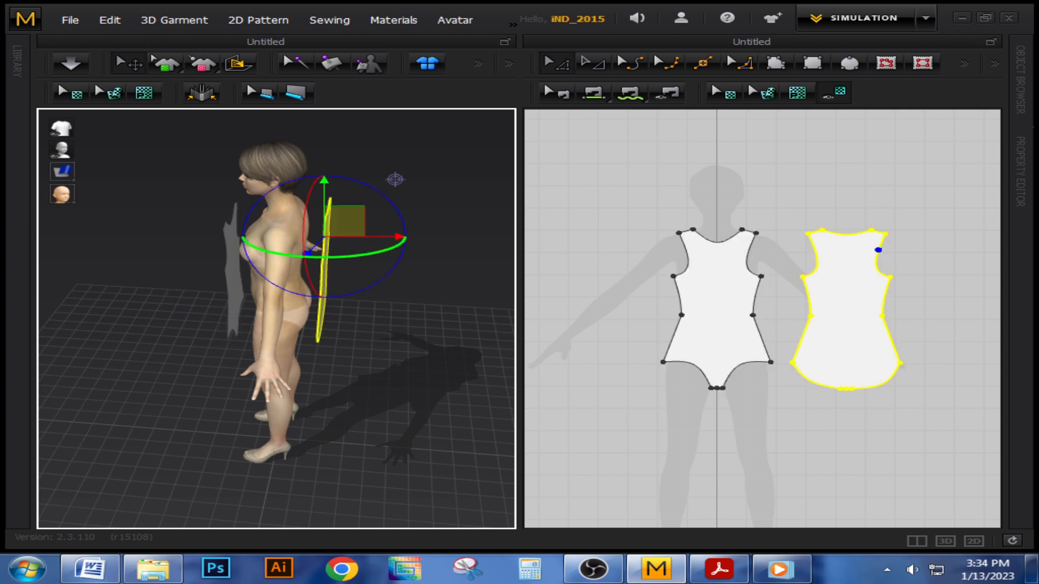
mouse_move(349, 237)
mouse_down()
mouse_move(332, 239)
mouse_move(345, 237)
mouse_up()
right_drag(346, 243, 339, 340)
right_drag(305, 184, 296, 277)
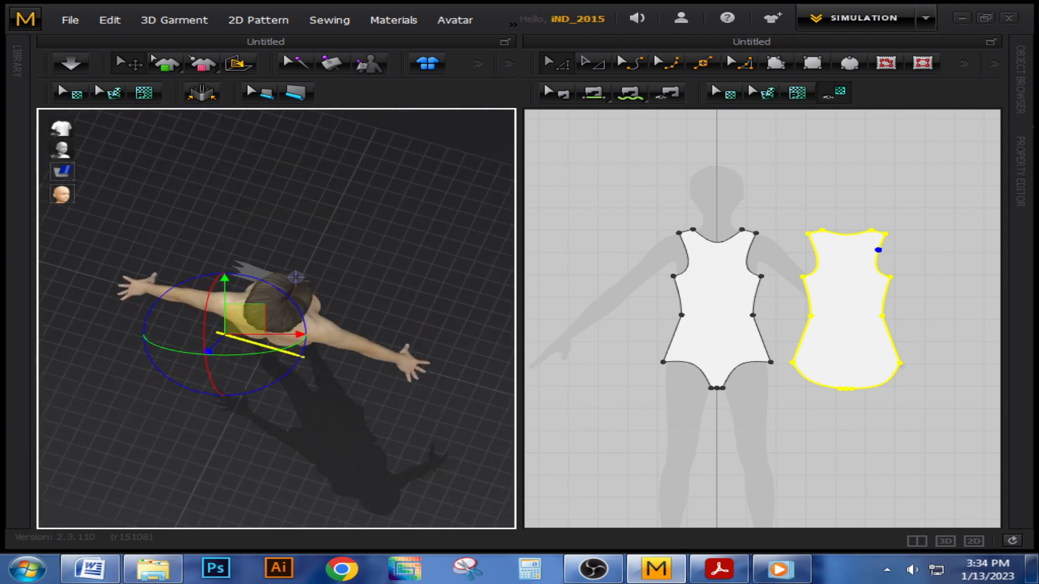
- Centre the deep-neckline piece sideways in front of the avatar and raise it to shoulder height
click(271, 273)
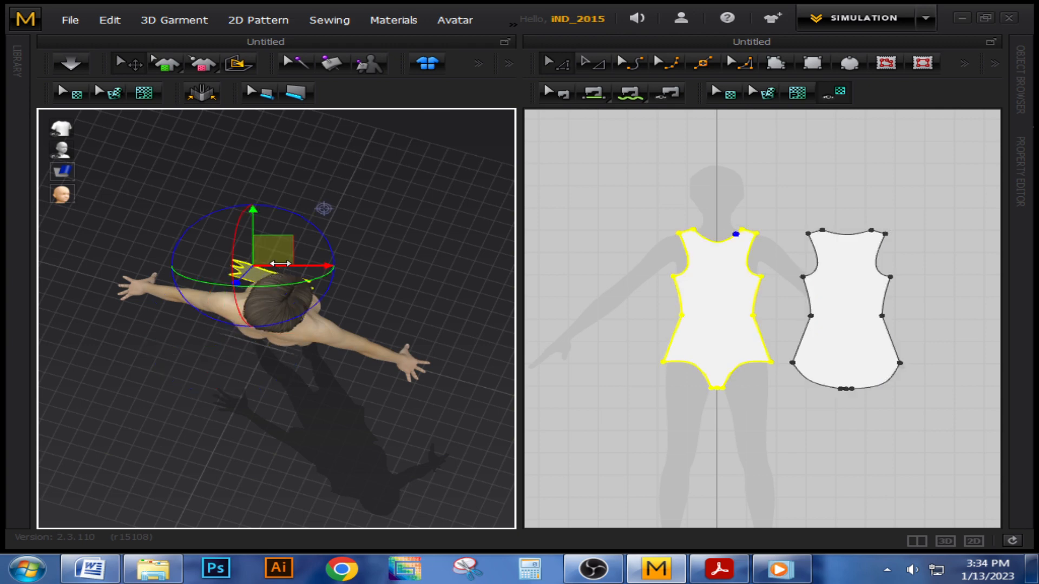
drag(285, 266, 311, 269)
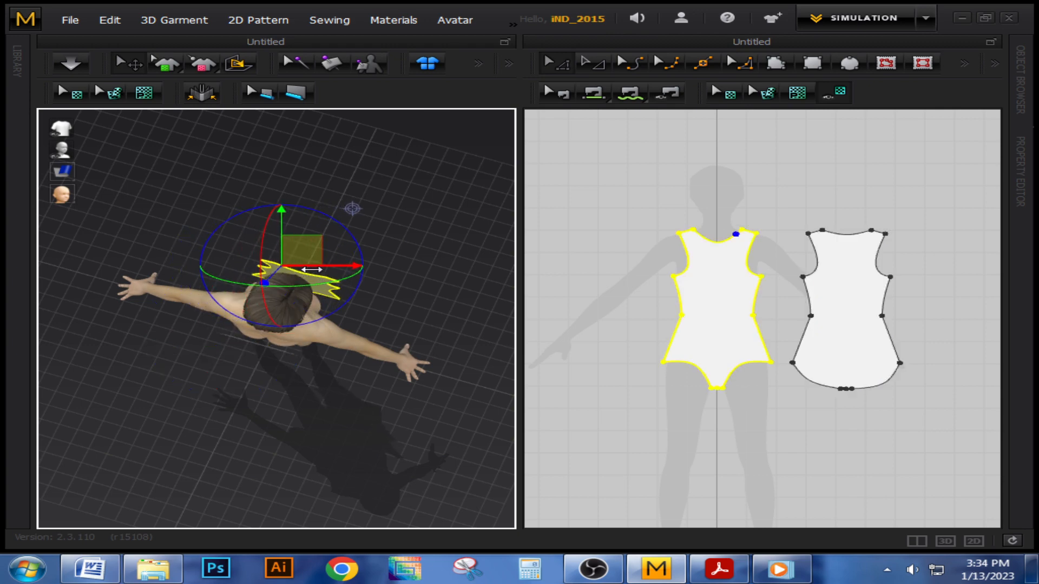
right_drag(338, 379, 378, 342)
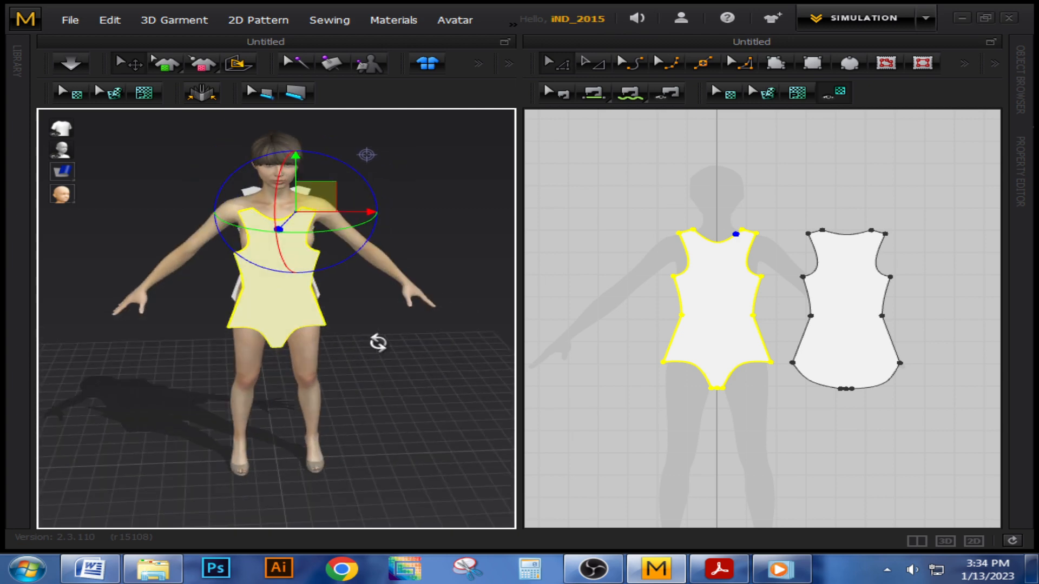
click(380, 346)
click(281, 267)
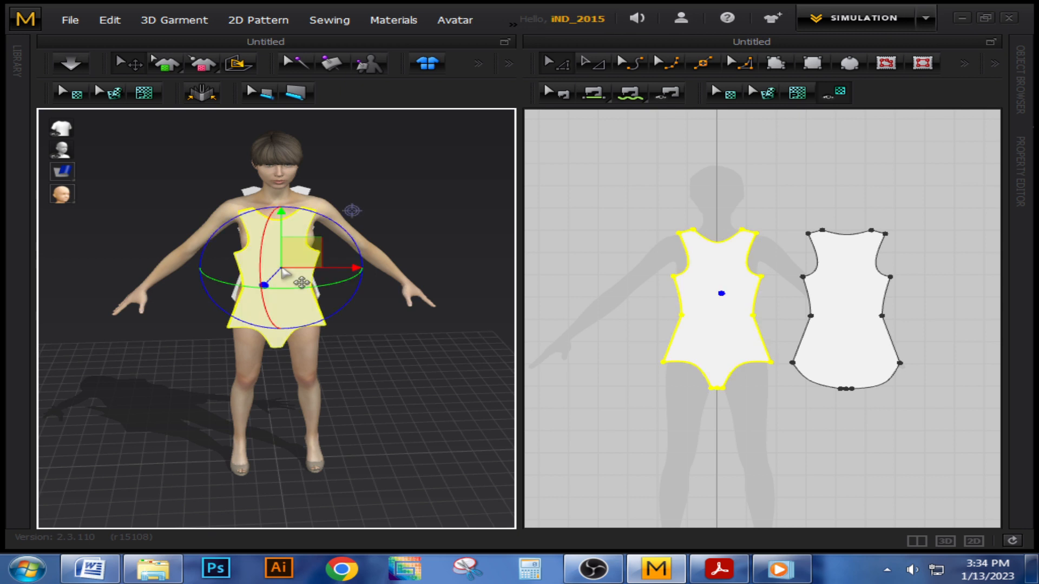
drag(281, 263, 281, 247)
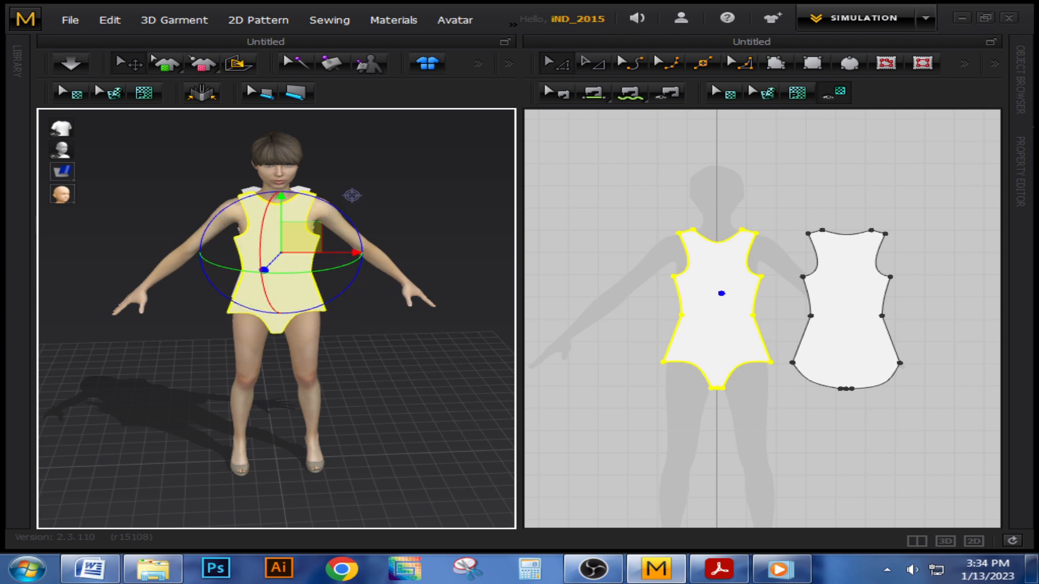
right_drag(265, 346, 399, 363)
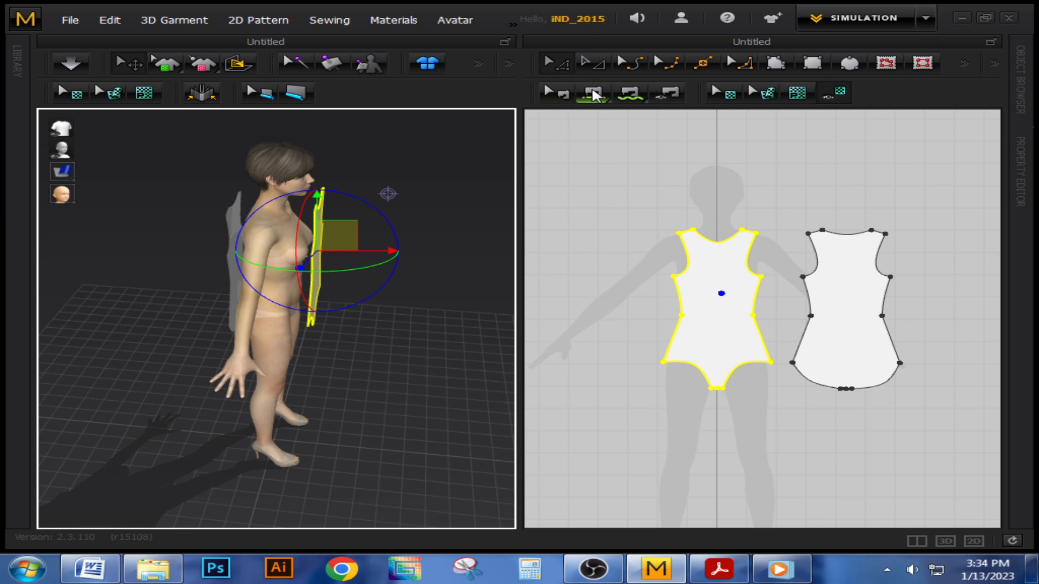
click(568, 97)
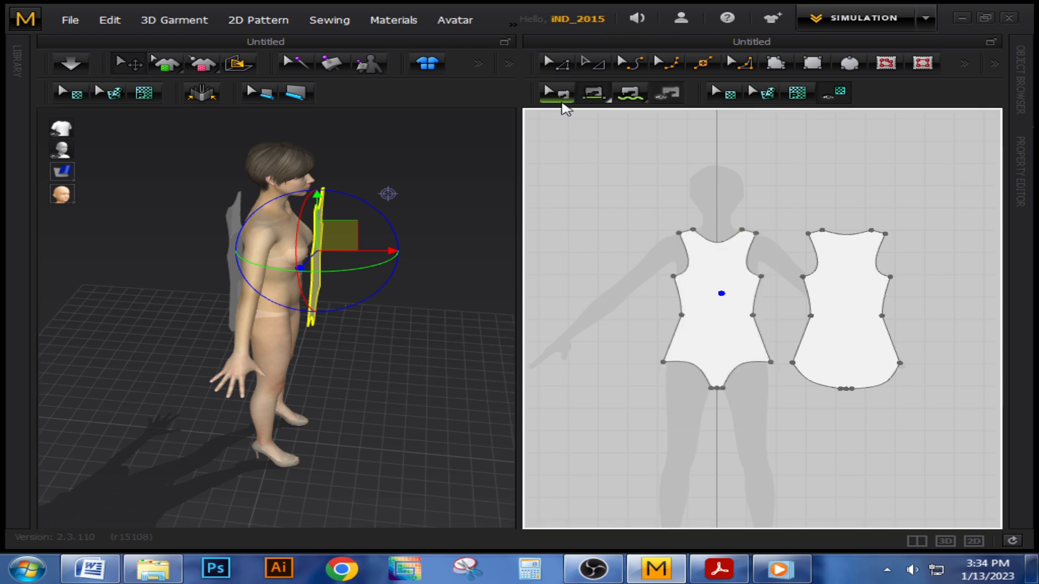
click(599, 100)
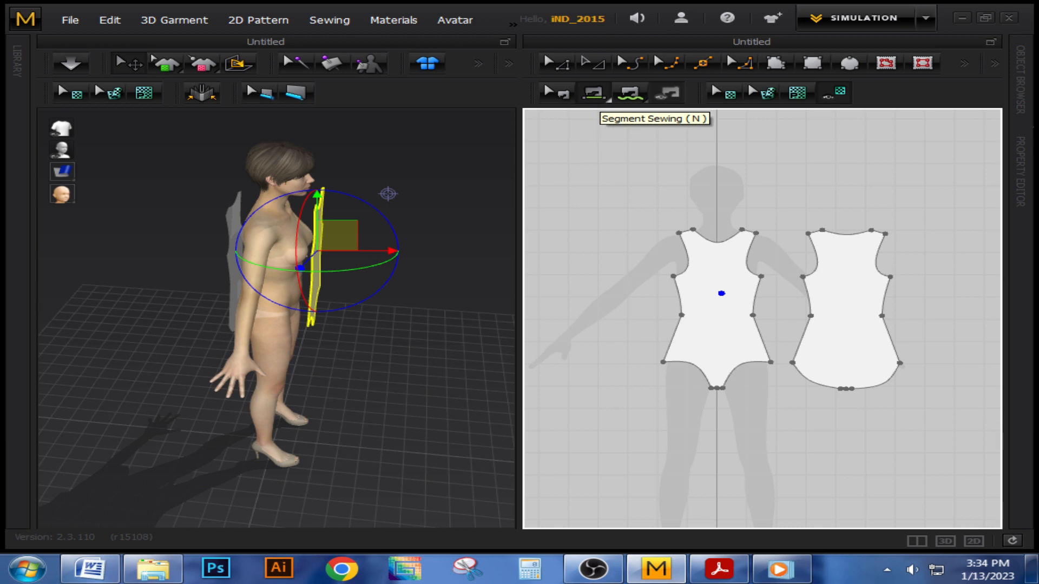
click(685, 325)
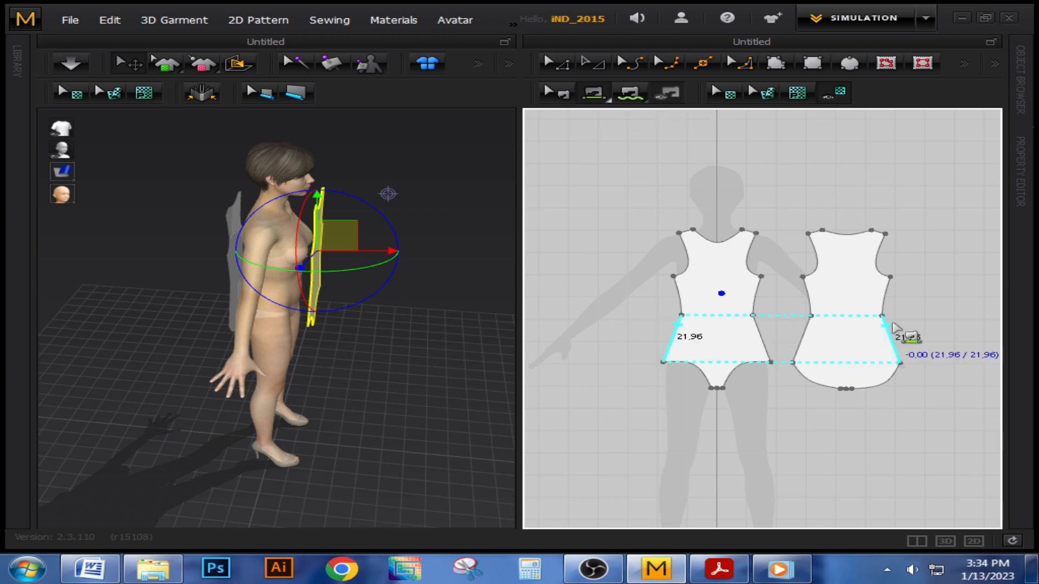
click(894, 334)
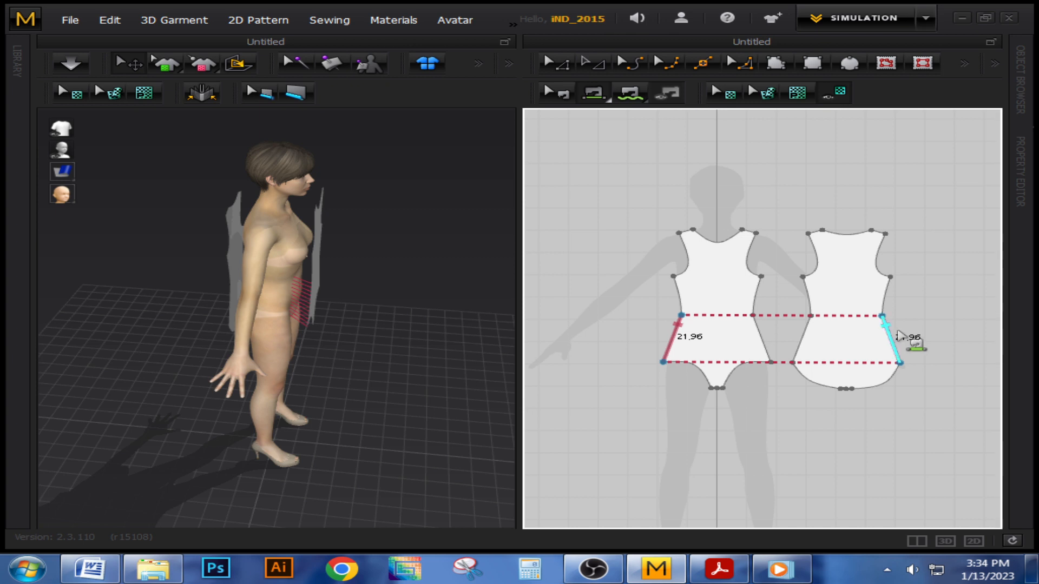
key(ctrl+z)
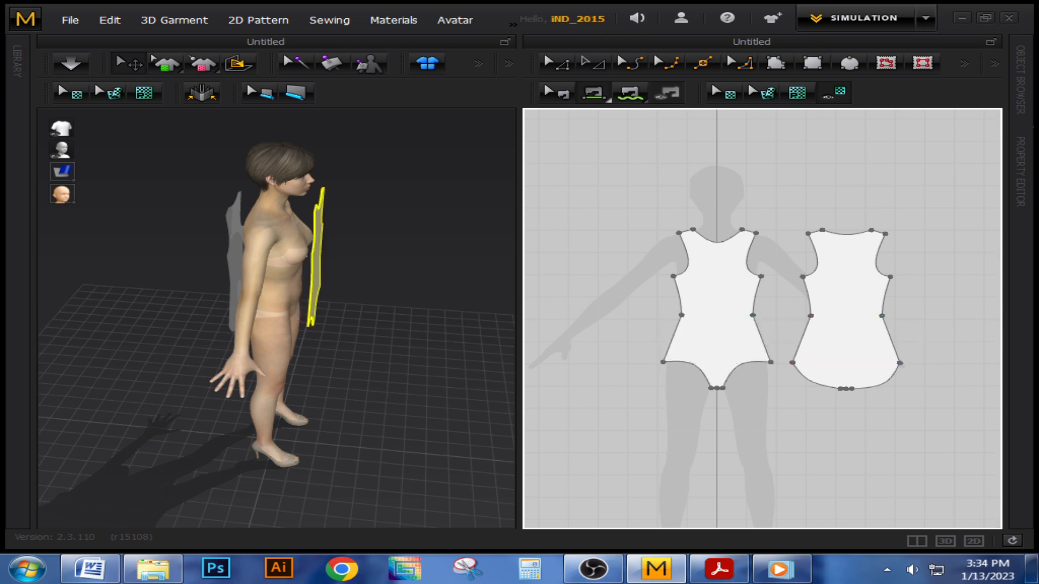
- Use Segment Sewing to join the left hip and left waist edges of the deep-neckline piece to the matching left edges of the rounded-hem piece
click(672, 337)
click(801, 337)
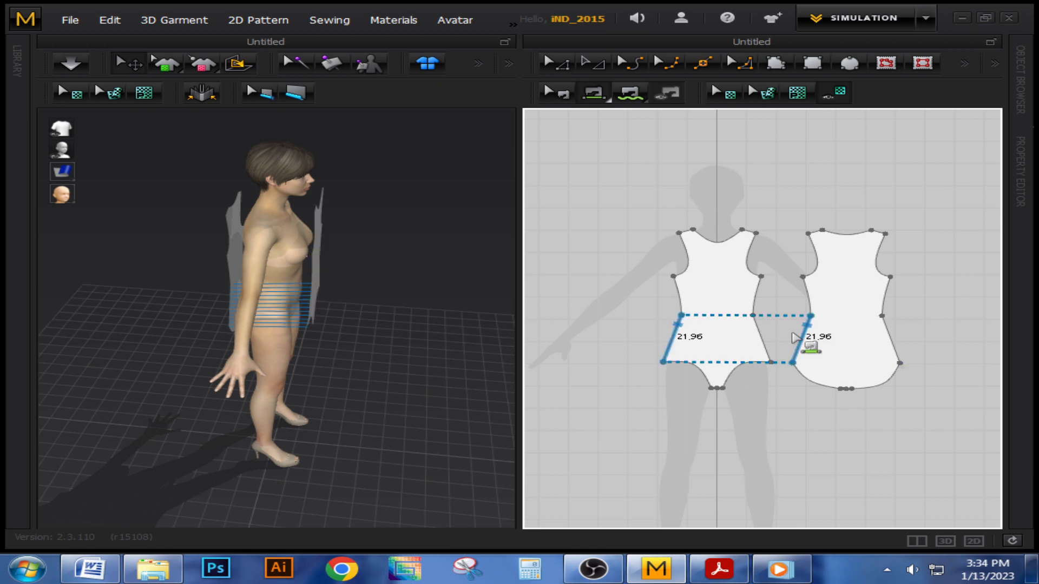
click(676, 295)
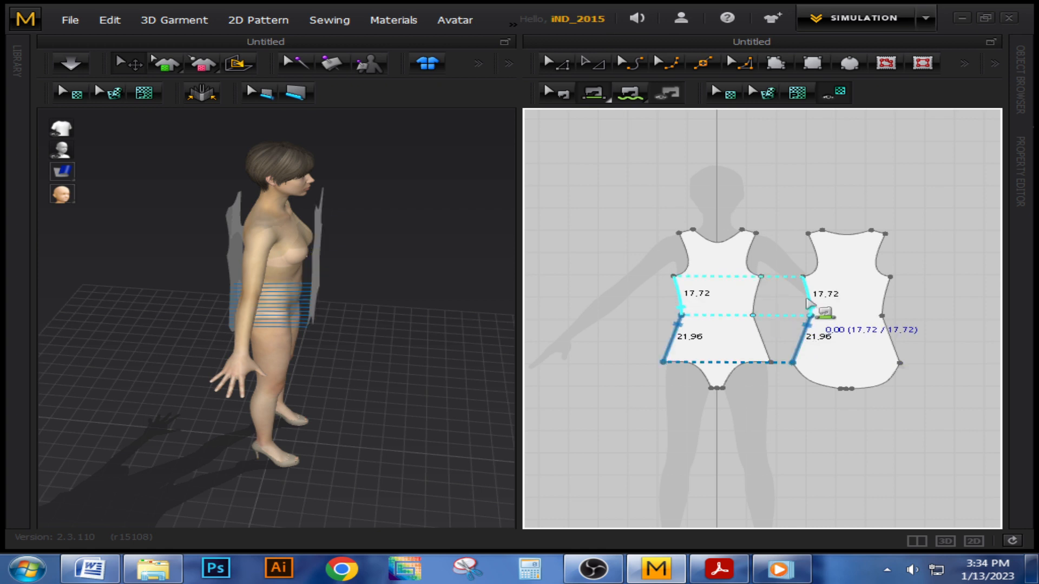
click(808, 301)
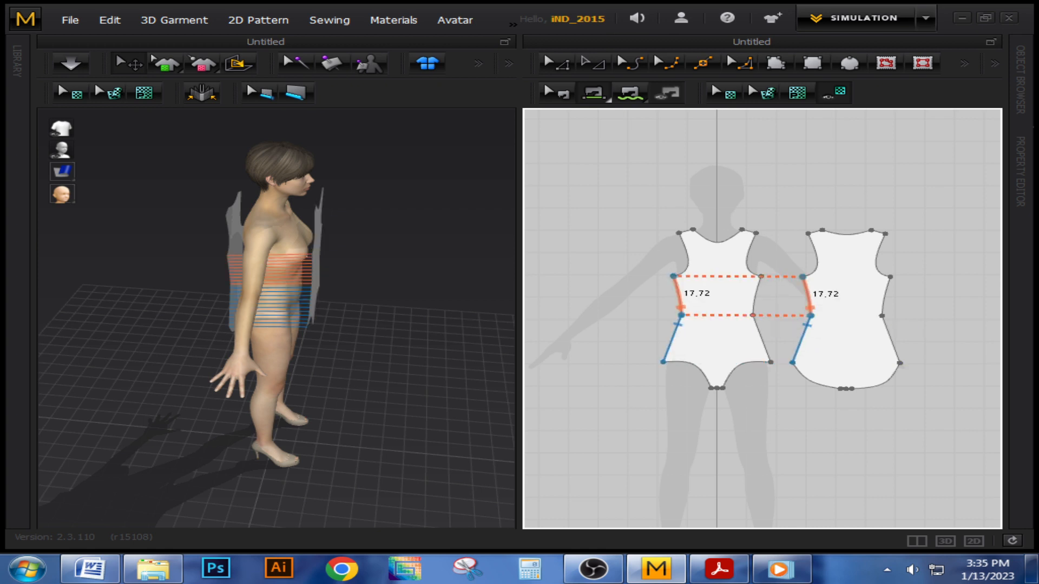
- Sew the right waist and right hip edges of the deep-neckline piece to the corresponding right edges of the rounded-hem piece
click(757, 301)
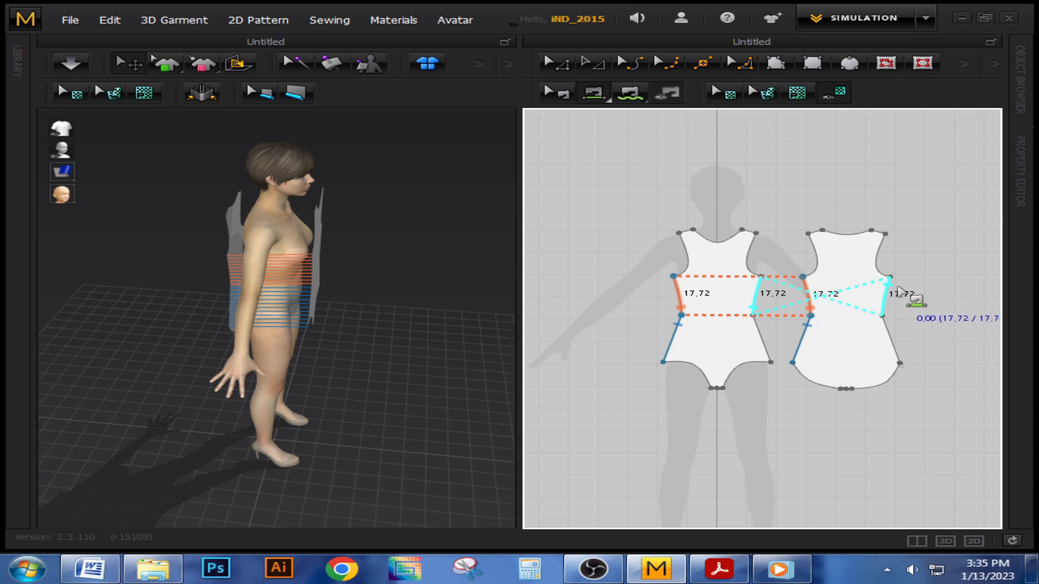
click(885, 309)
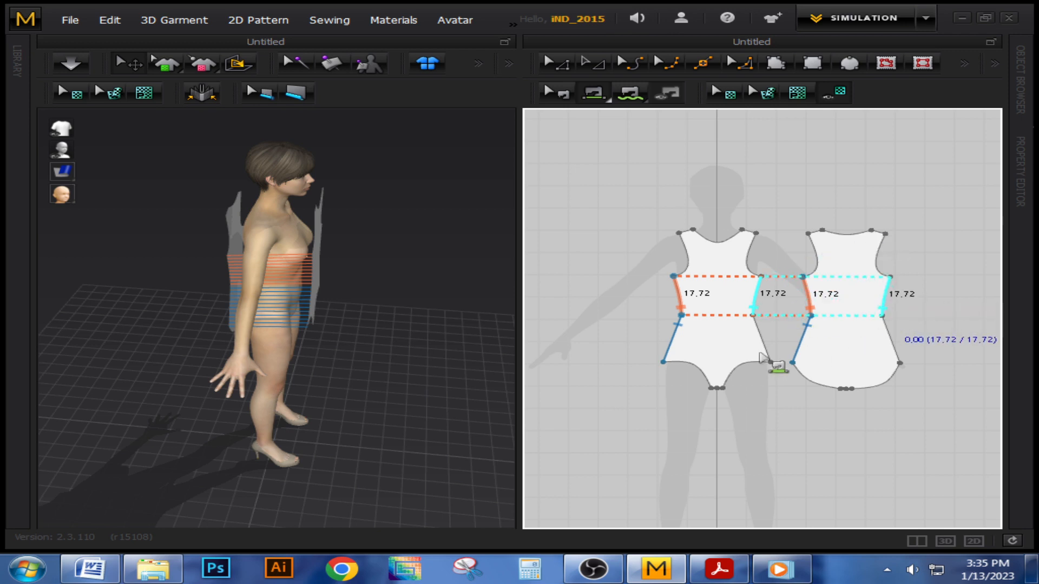
click(765, 342)
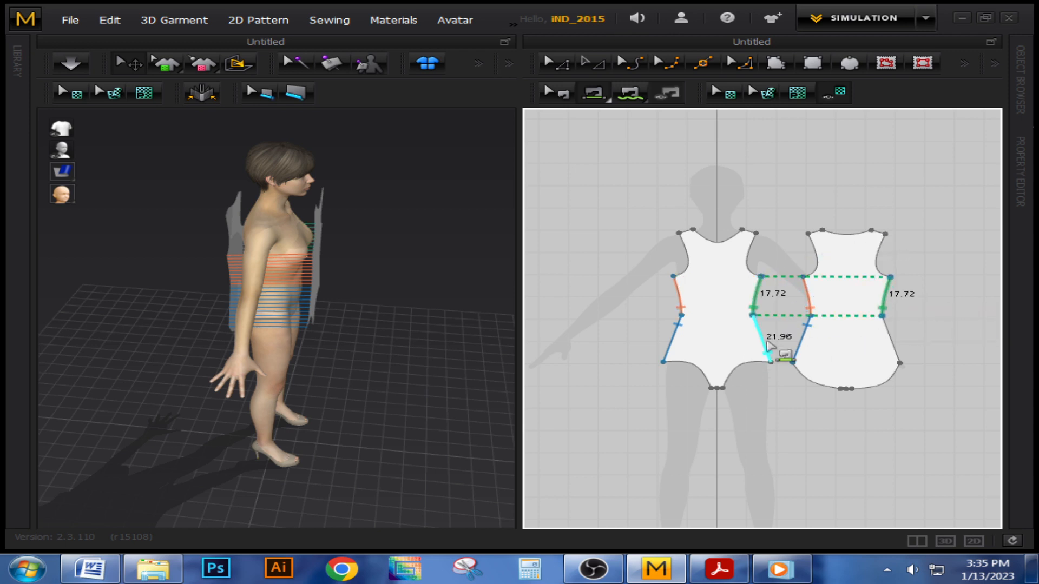
click(887, 347)
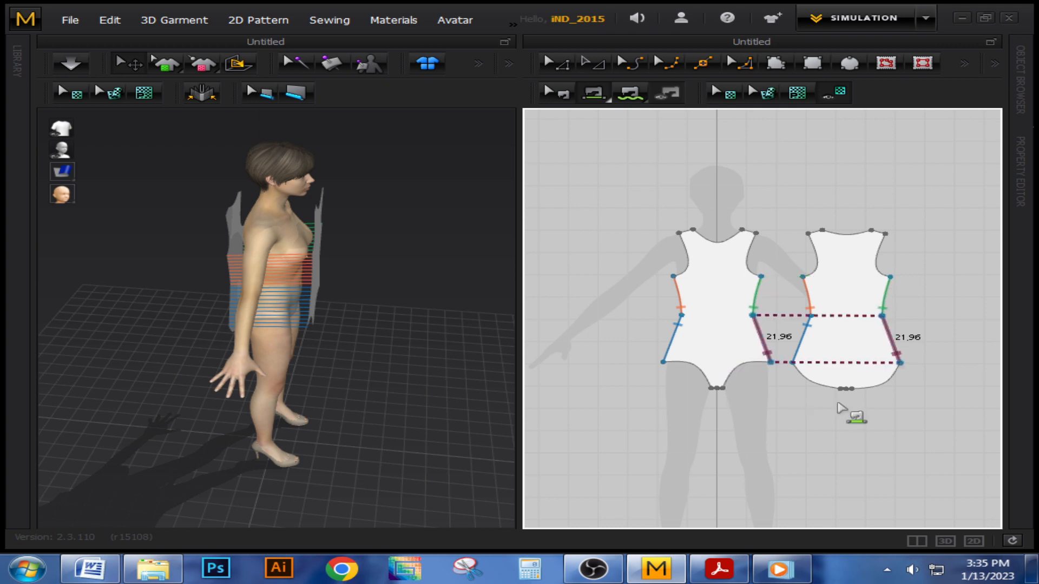
- Sew both shoulder edges of the deep-neckline piece to the matching shoulders of the rounded-hem piece and check the seams around the avatar
scroll(842, 405, up, 5)
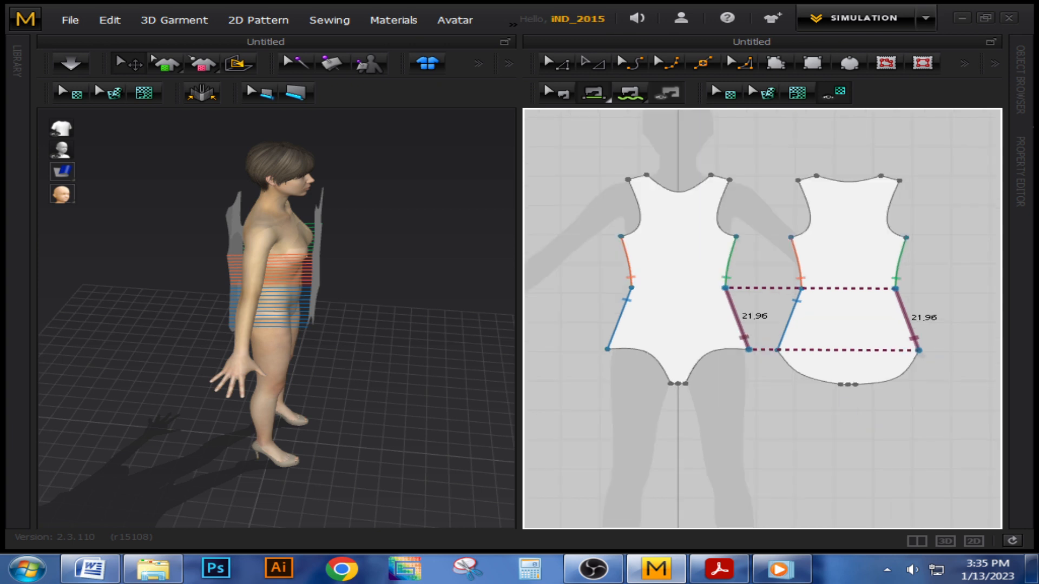
scroll(844, 401, down, 4)
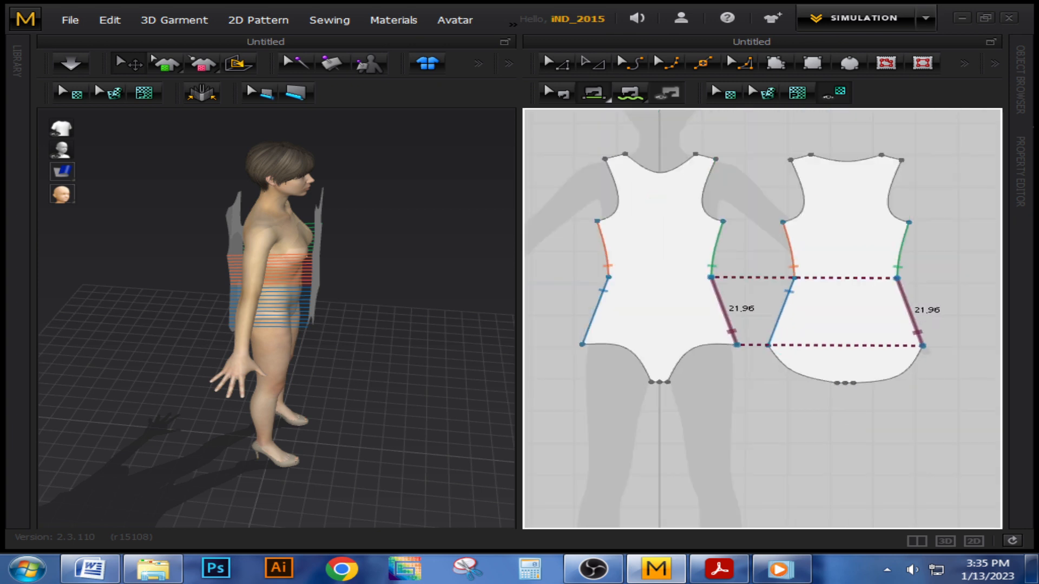
click(617, 156)
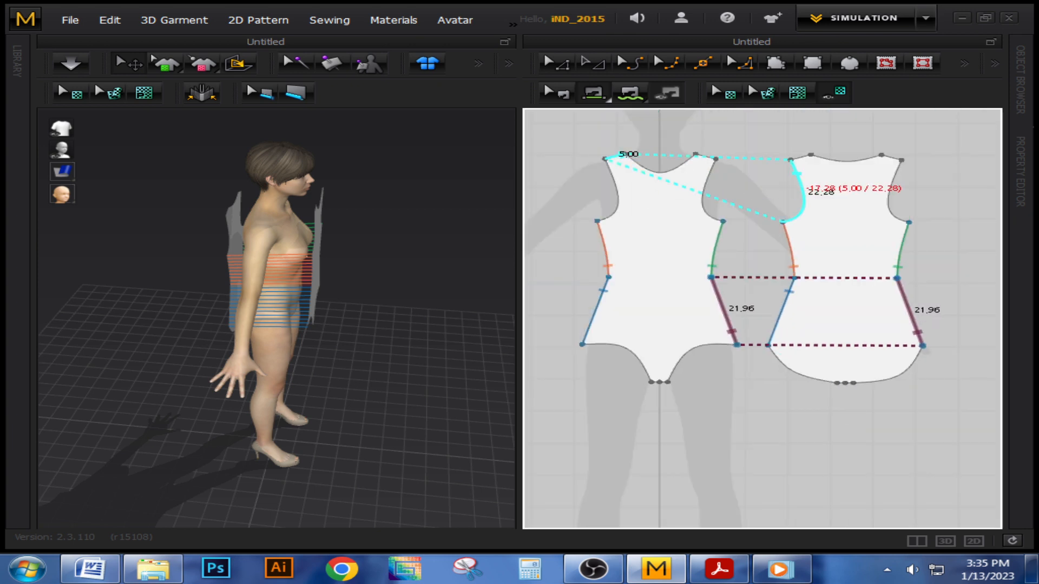
click(812, 157)
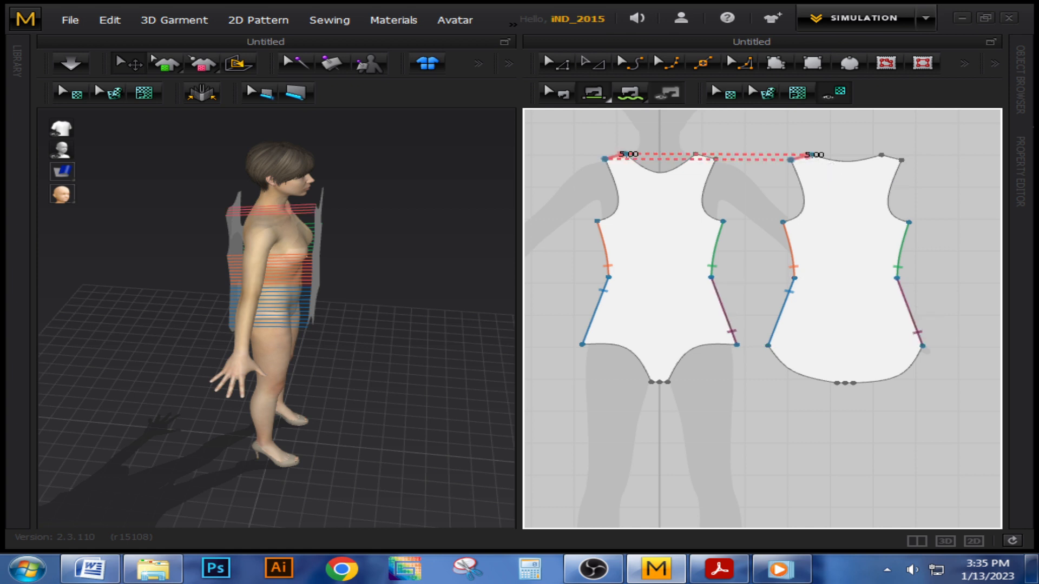
click(701, 156)
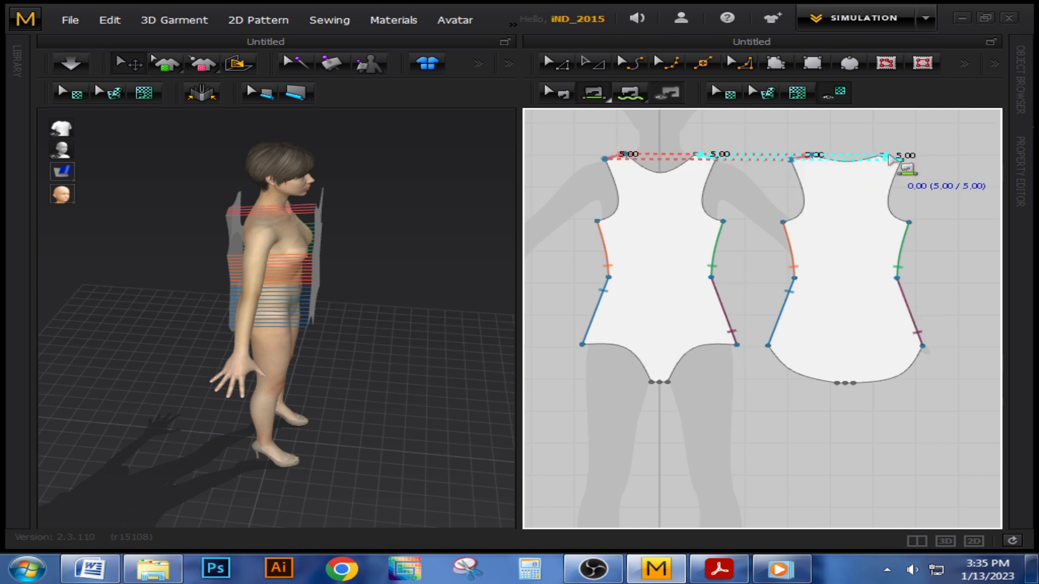
click(889, 158)
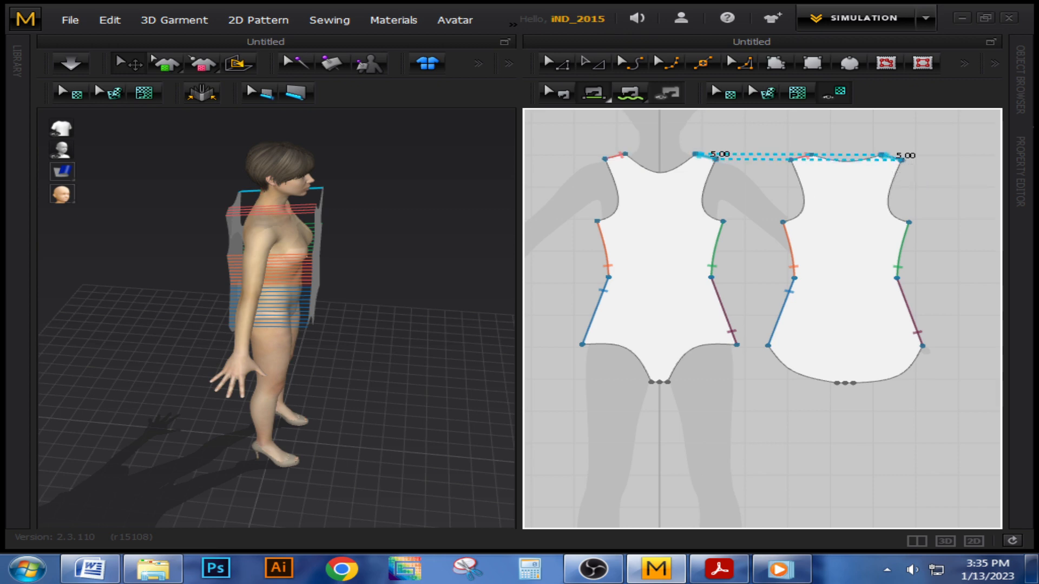
right_drag(398, 243, 329, 281)
key(2)
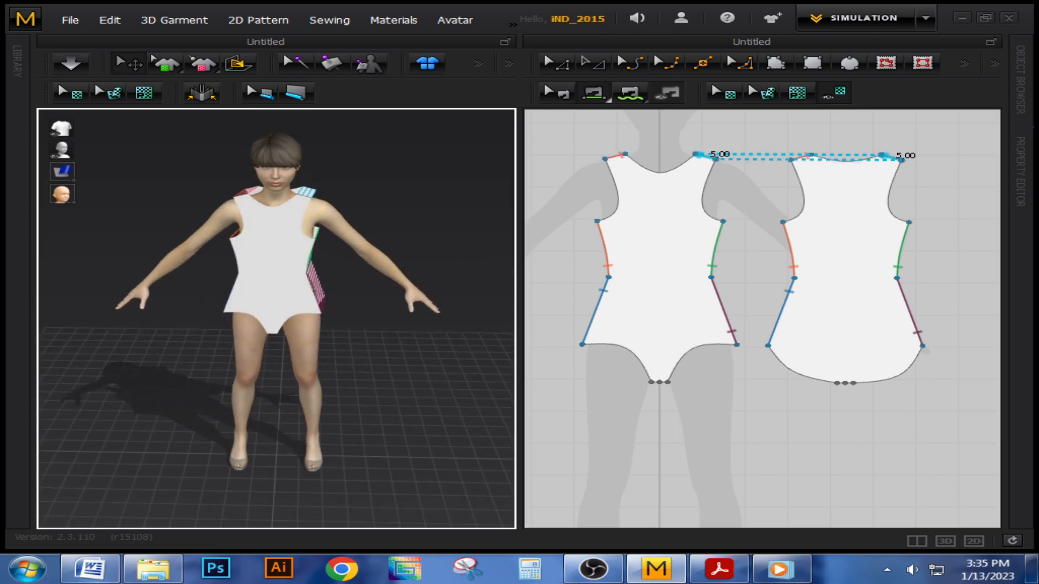
right_drag(398, 259, 317, 218)
right_drag(372, 349, 323, 262)
key(2)
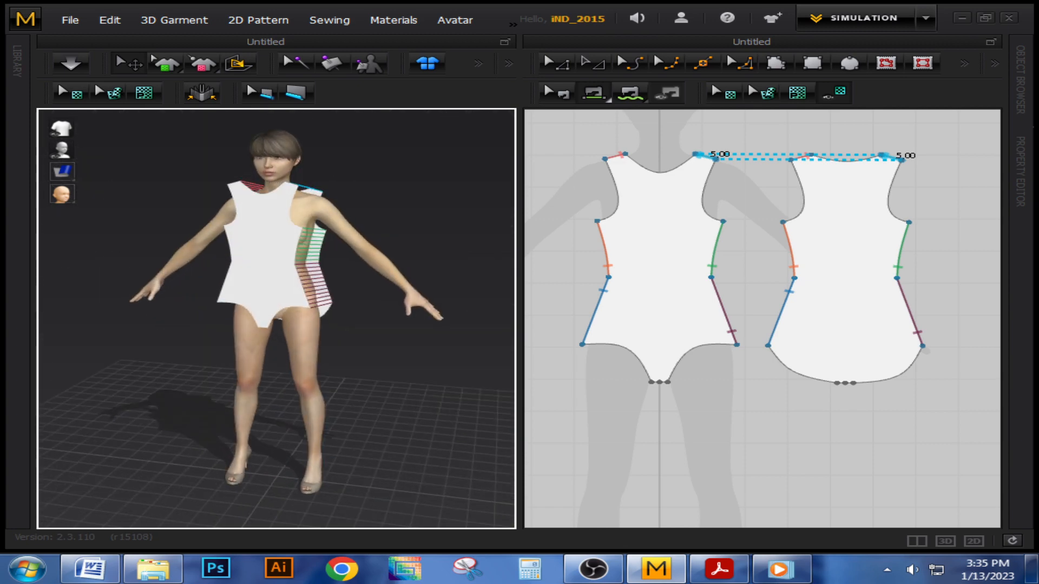
- Show only the 2D pattern and sew the two short crotch segments of the deep-neckline piece to their counterparts on the rounded-hem piece
click(973, 541)
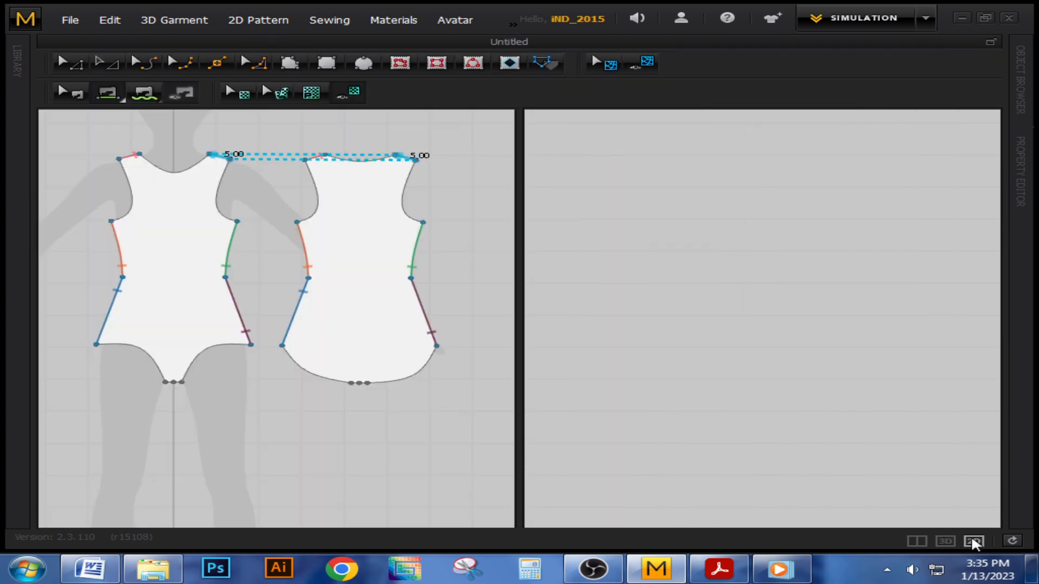
click(306, 446)
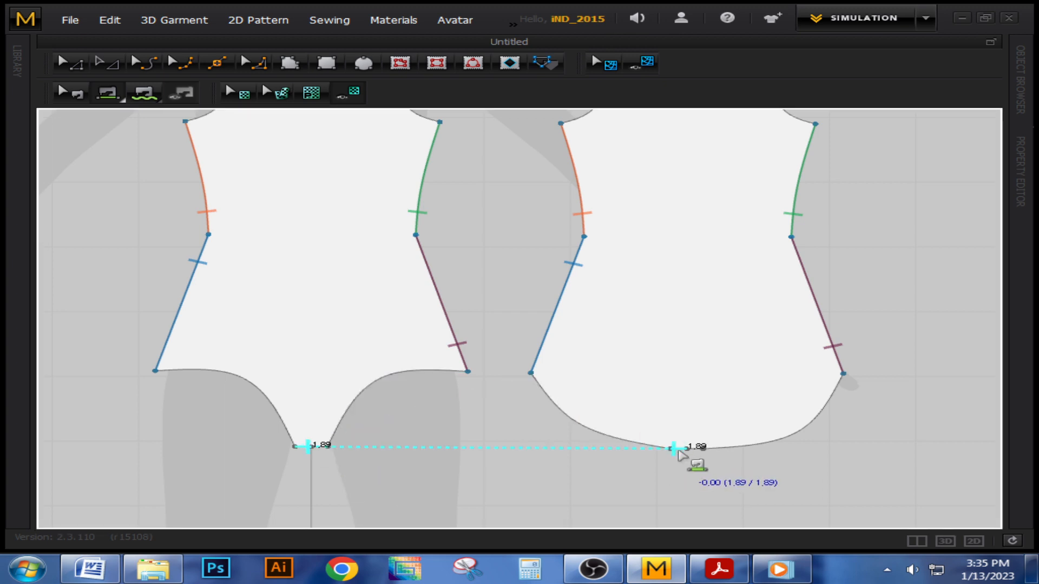
click(673, 448)
click(322, 447)
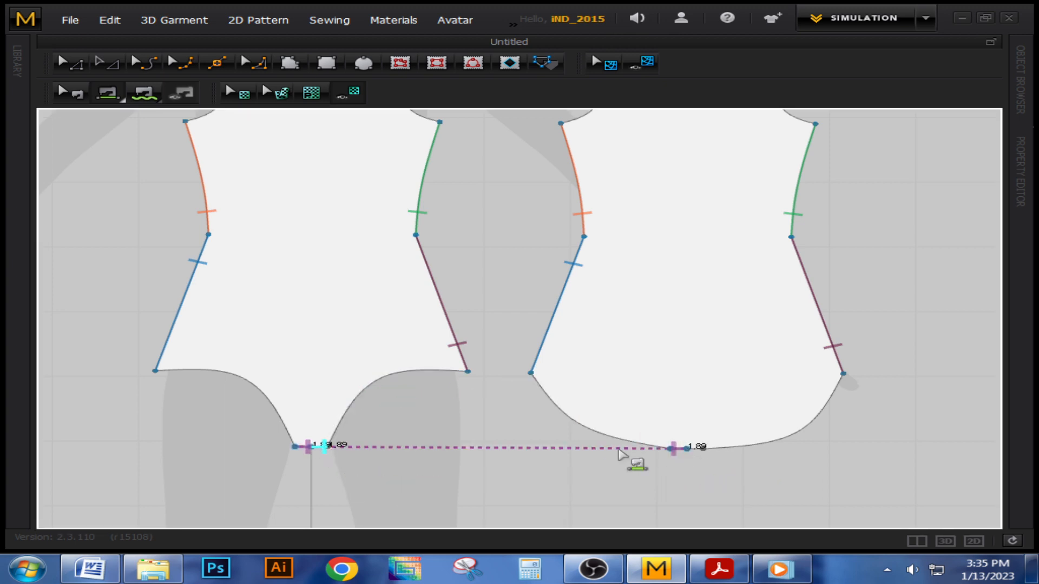
click(697, 448)
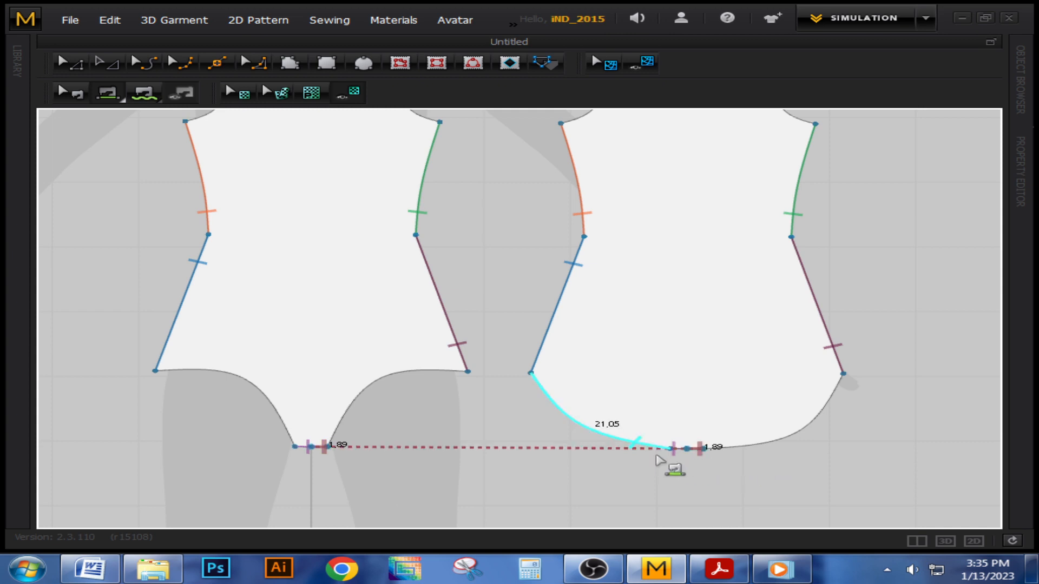
scroll(666, 459, down, 5)
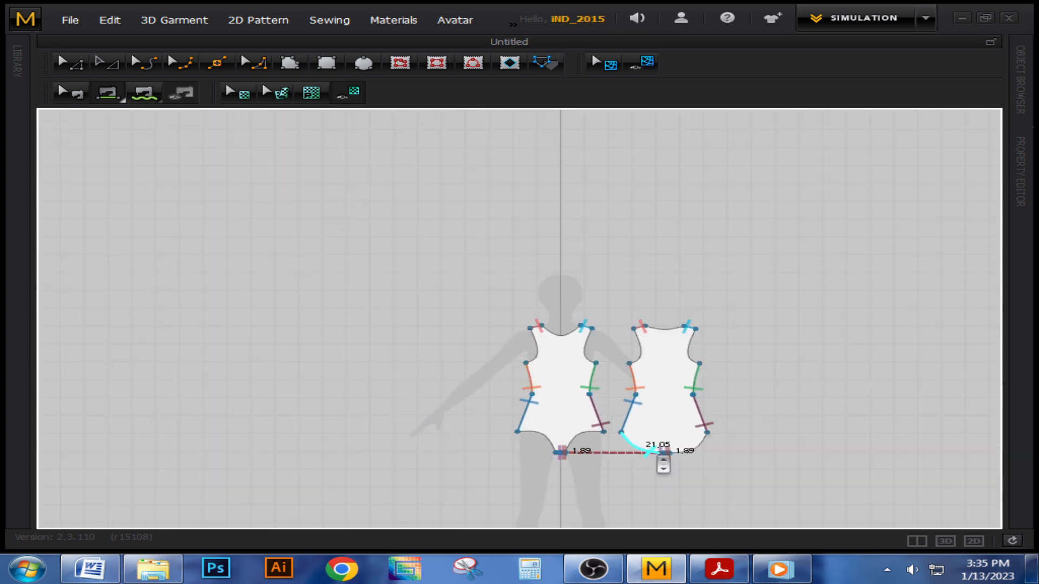
- Restore the split 3D and 2D view, simulate the sewn bodysuit on the avatar and check its fit, then leave the sewing tool
click(917, 541)
right_drag(373, 366, 487, 432)
right_drag(241, 411, 350, 378)
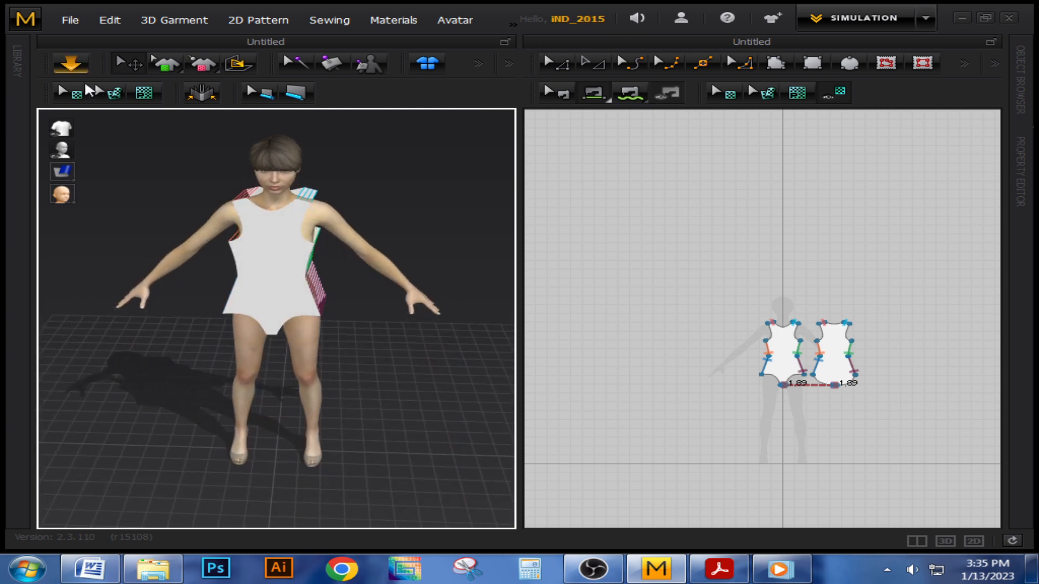
click(70, 64)
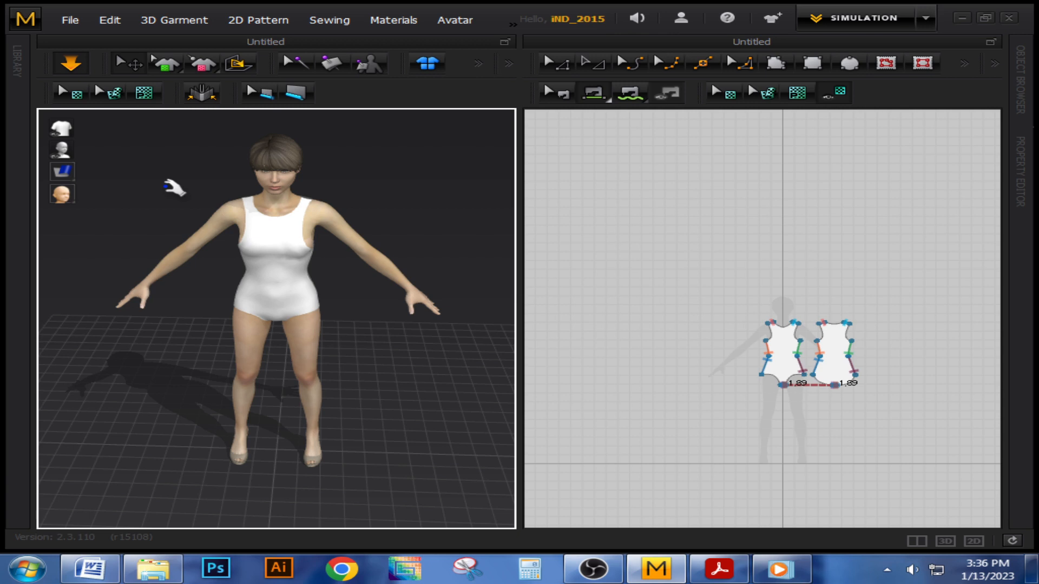
right_drag(234, 239, 252, 306)
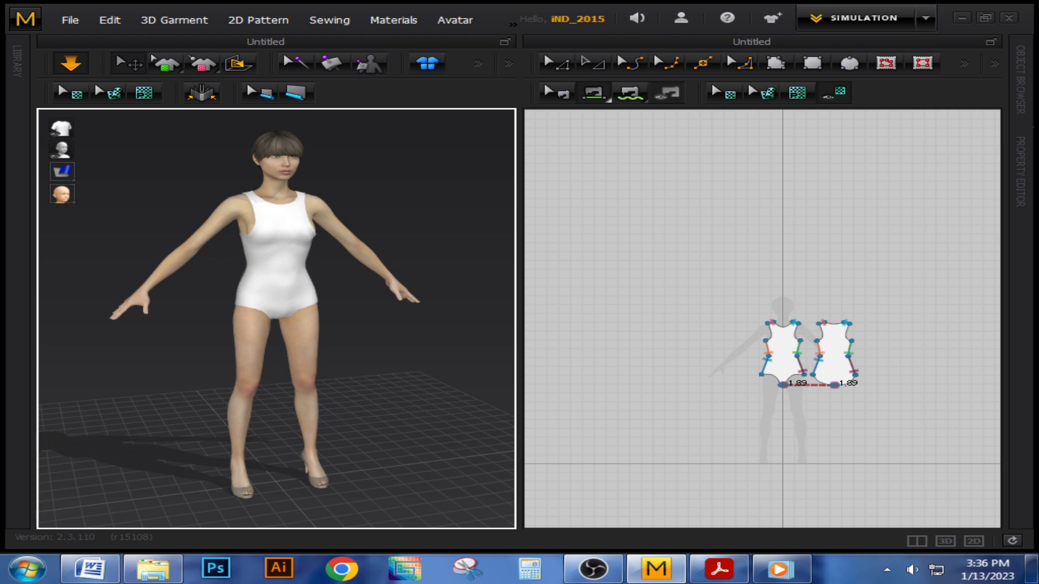
right_drag(323, 303, 422, 314)
right_drag(230, 305, 365, 269)
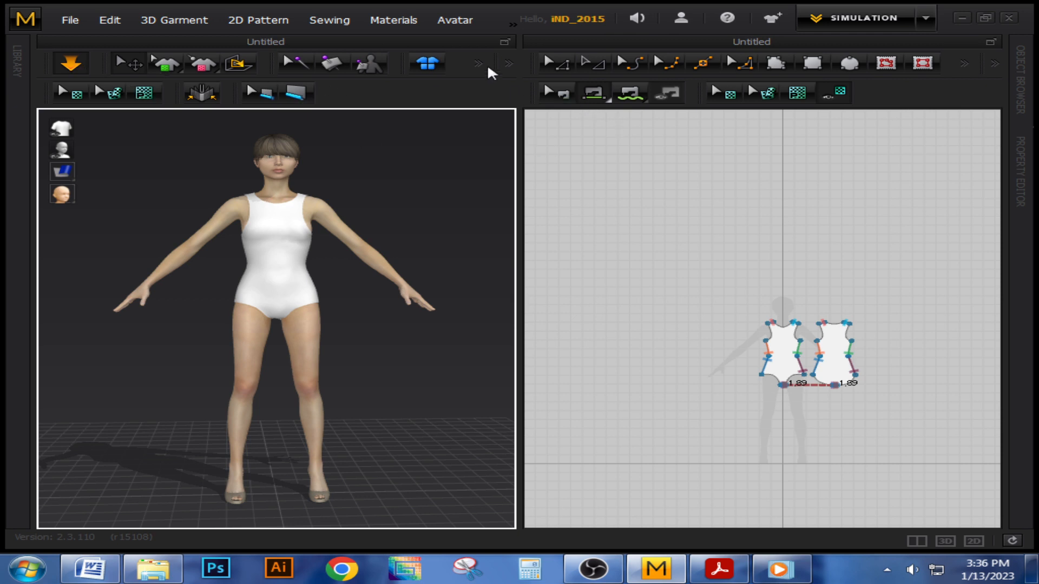
click(574, 64)
scroll(862, 413, up, 5)
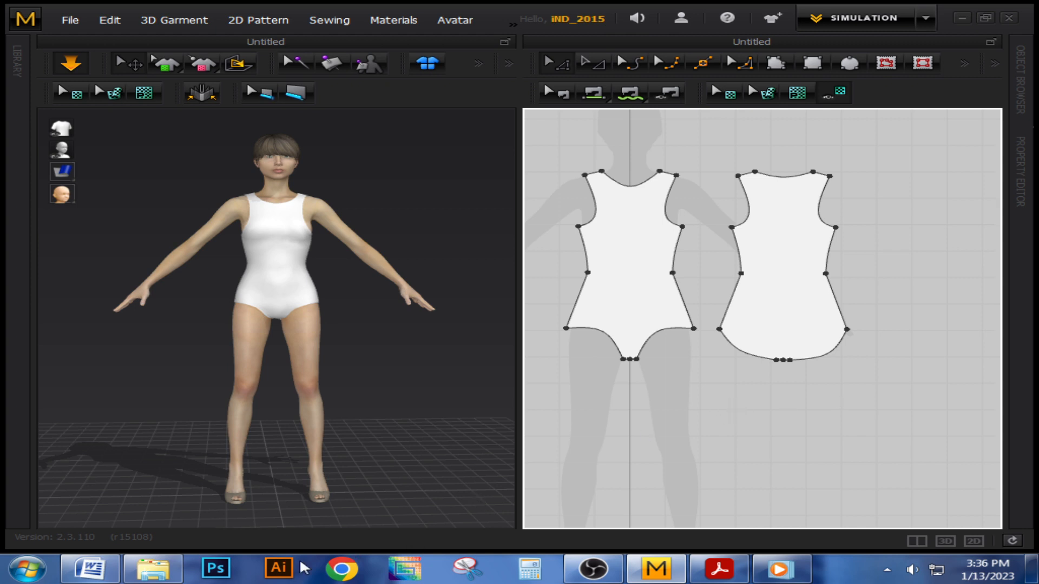
- Switch to Illustrator and start a new print document based on the A4 preset with pixels as the unit
click(283, 569)
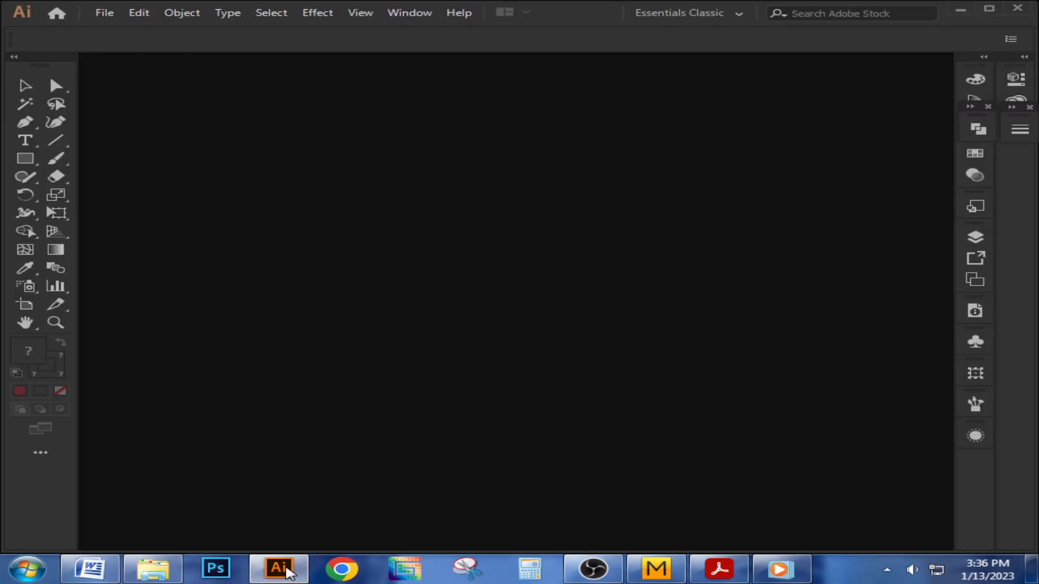
click(104, 12)
click(119, 27)
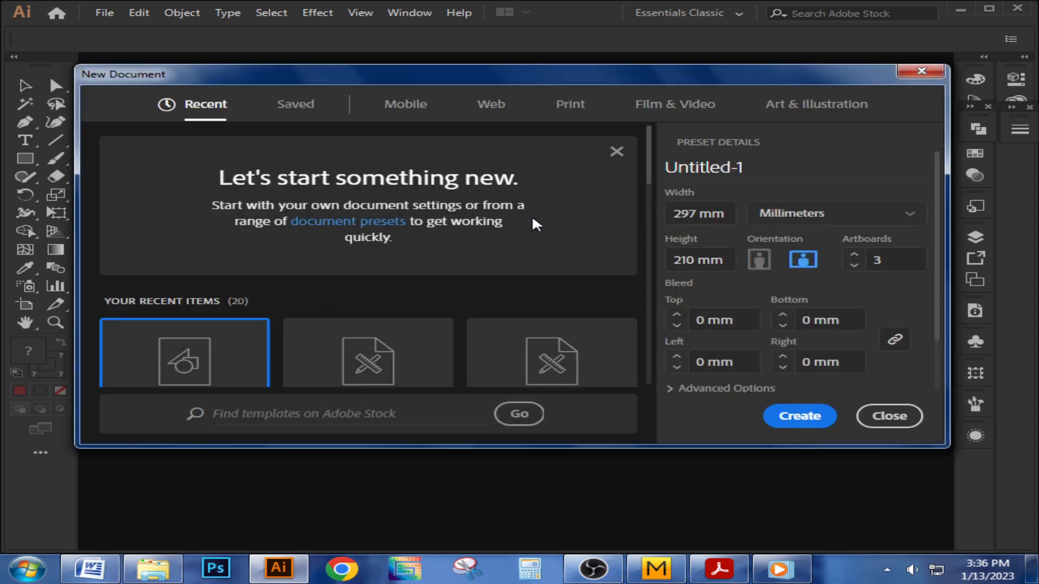
click(563, 108)
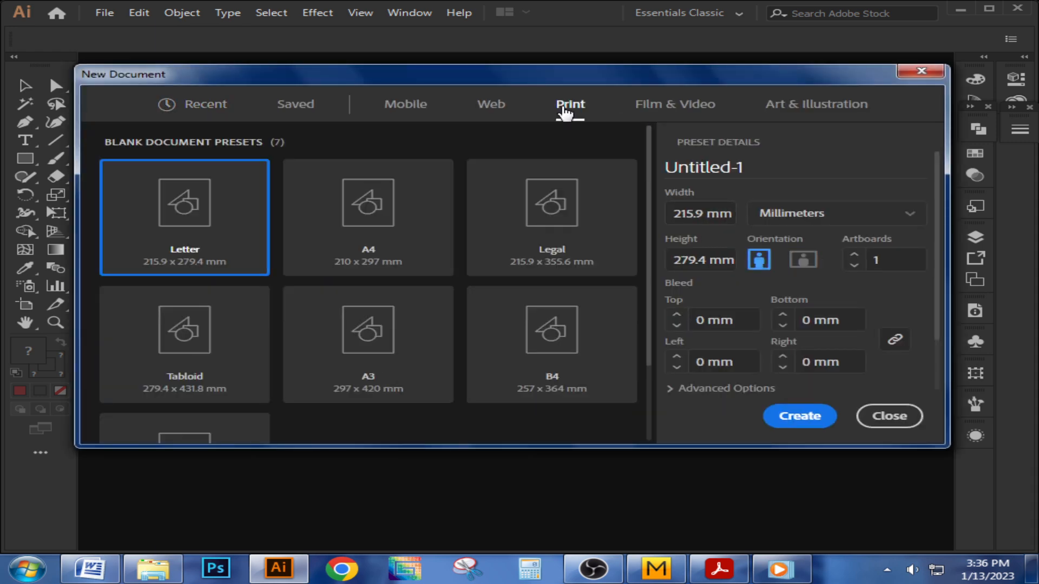
click(382, 237)
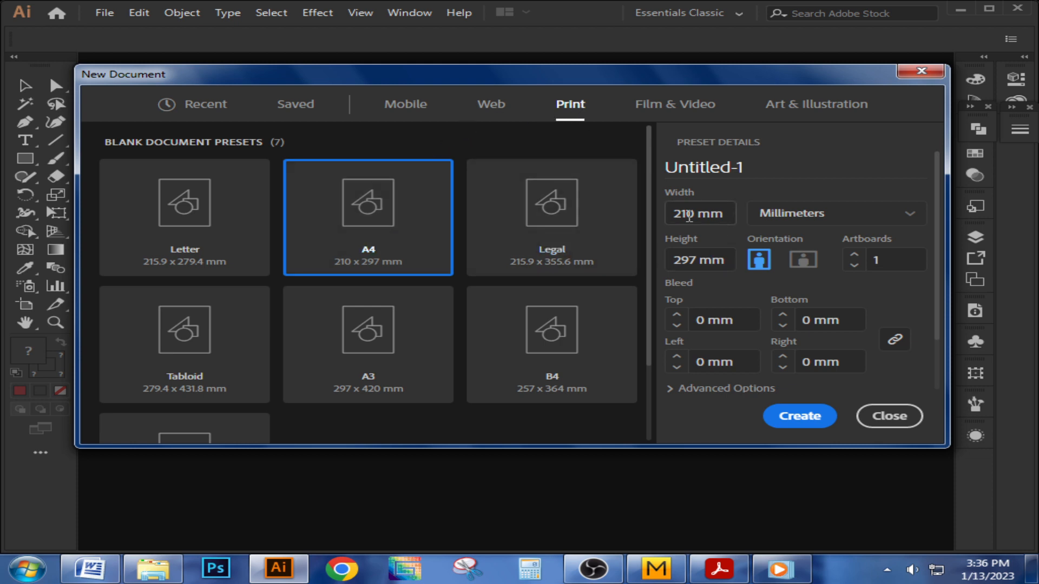
click(793, 218)
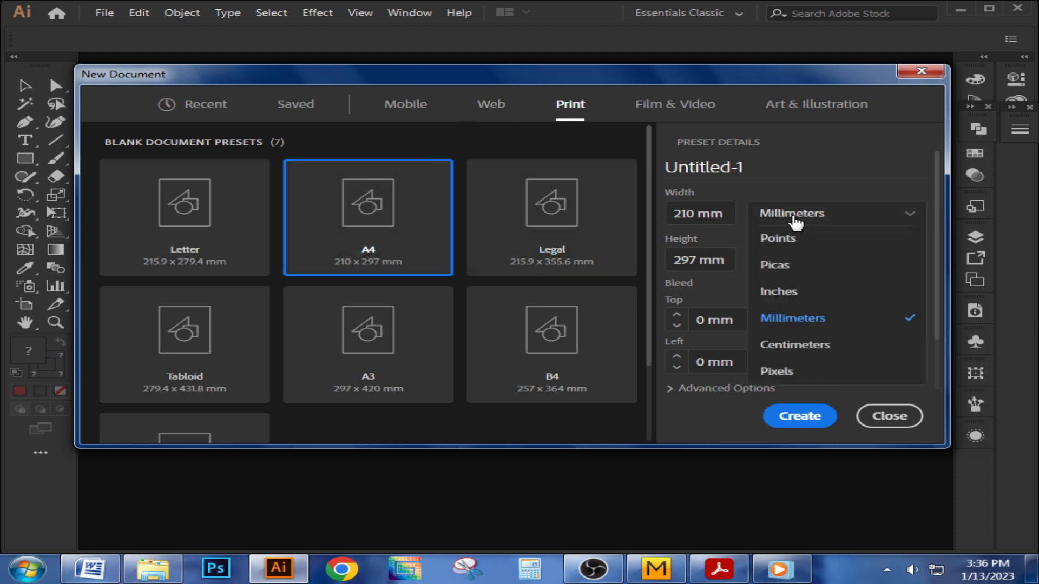
click(795, 217)
click(800, 213)
click(782, 371)
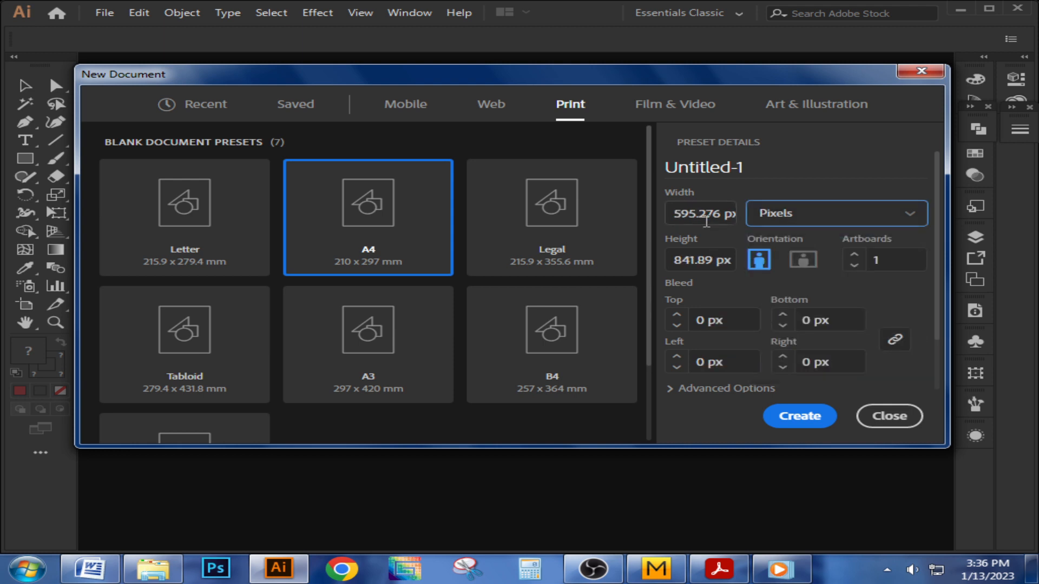
- Set the new document's width and height to 600 px each and create it
drag(676, 213, 737, 213)
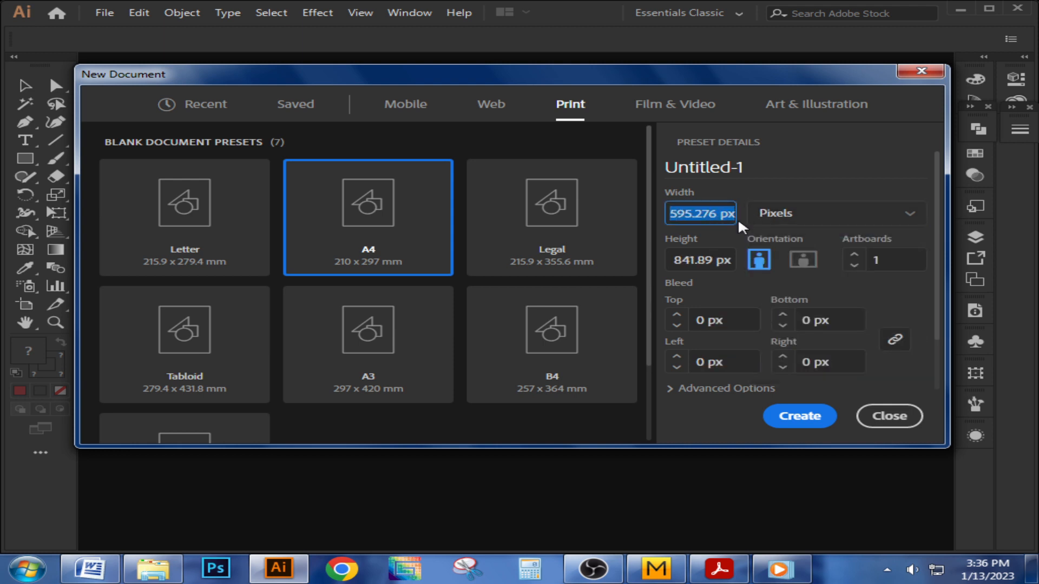
text(600)
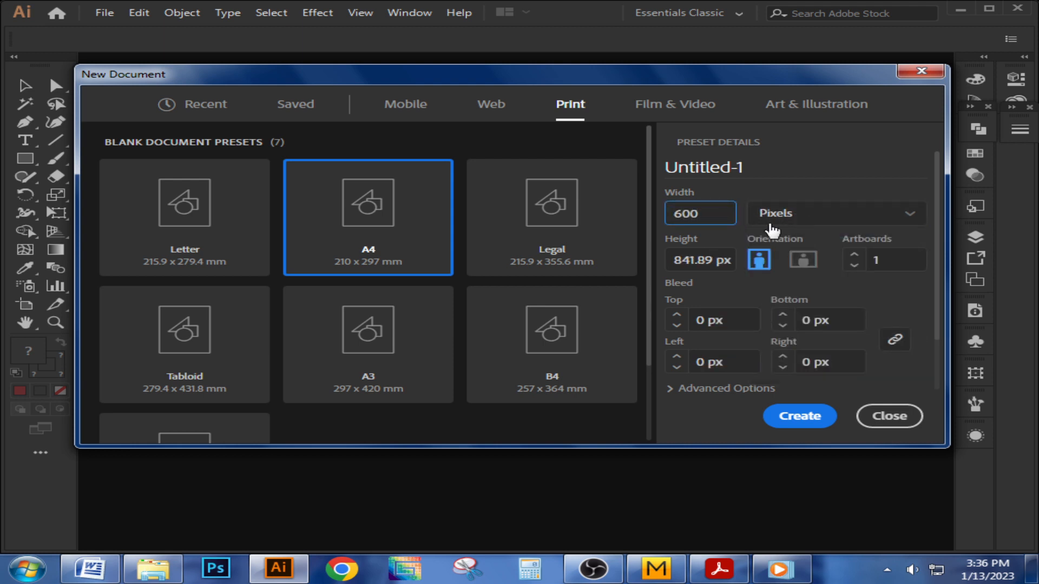
drag(672, 262, 735, 263)
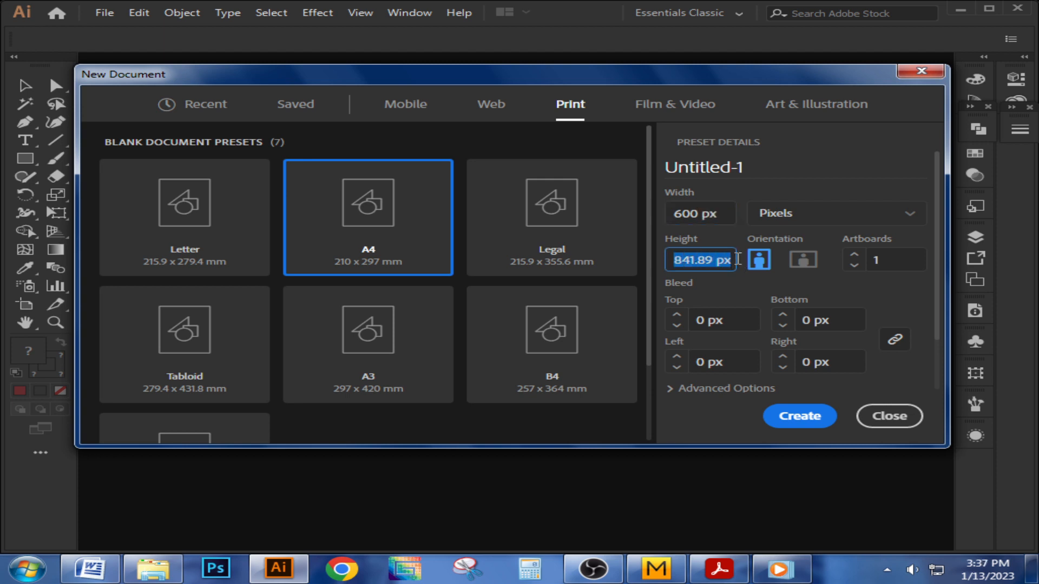
text(600)
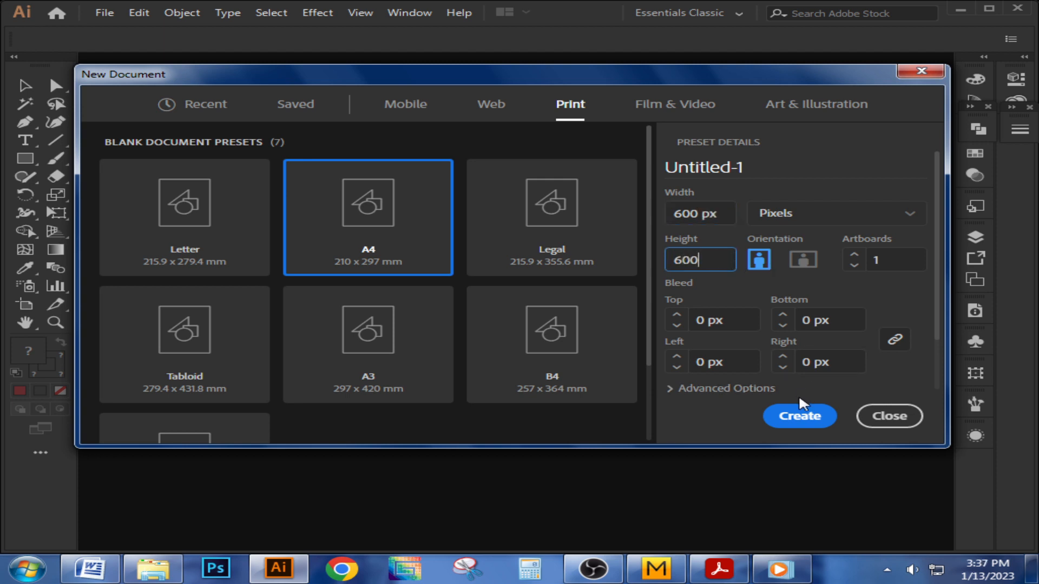
click(801, 414)
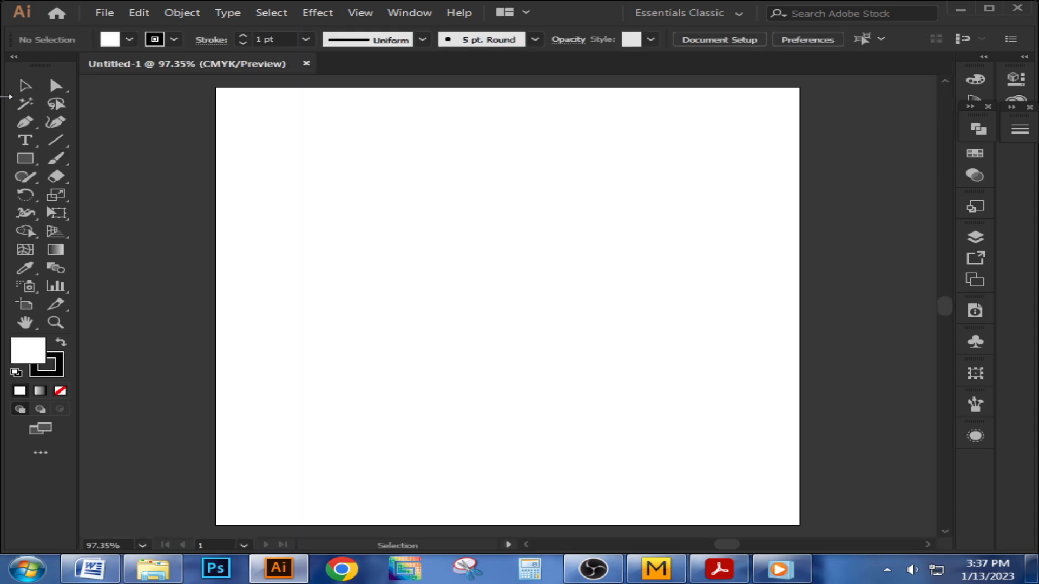
- Draw a large rectangle across the middle of the artboard with the Rectangle tool, leaving a white margin on all sides
click(25, 159)
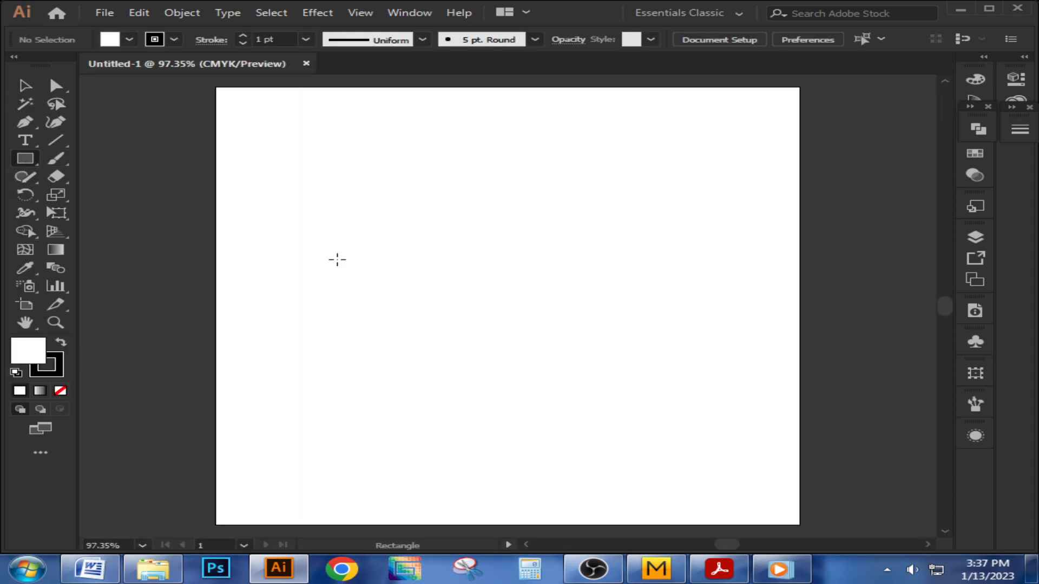
mouse_move(286, 159)
mouse_down()
mouse_move(509, 354)
mouse_move(746, 467)
mouse_up()
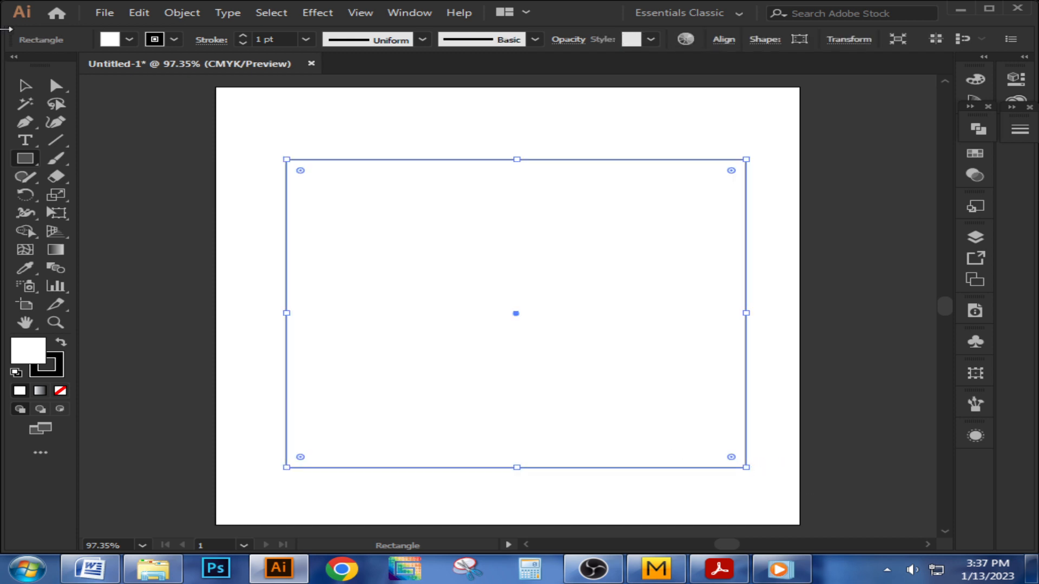
click(24, 87)
- Open the Nature_Animal Skins pattern swatch library
click(975, 176)
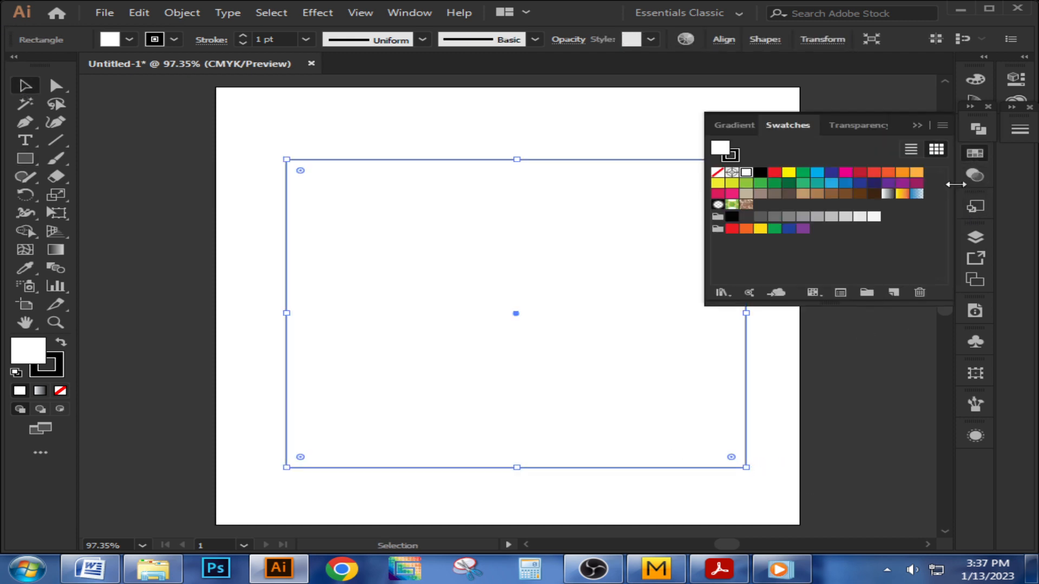
click(723, 293)
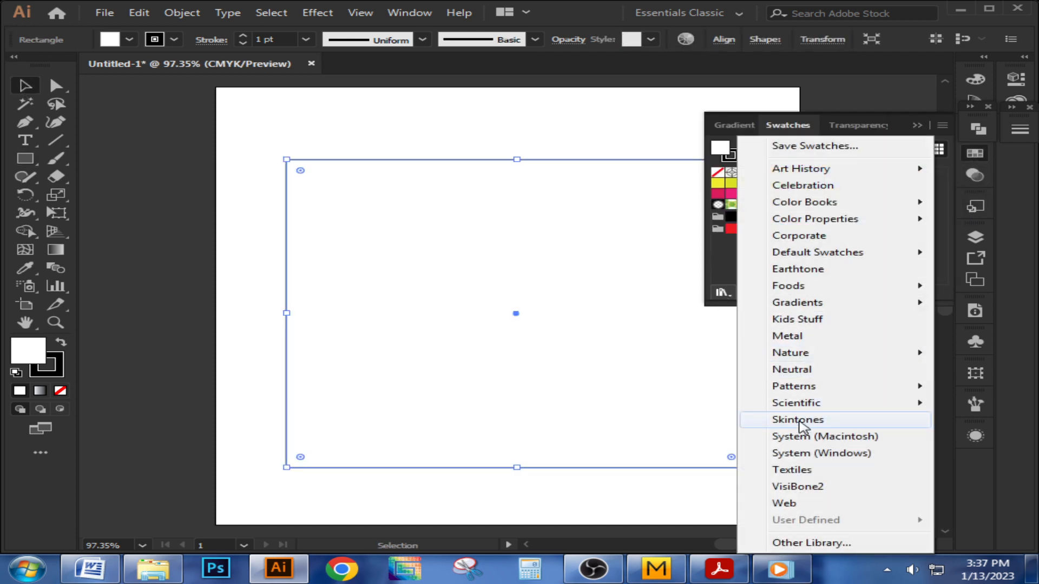
mouse_move(793, 391)
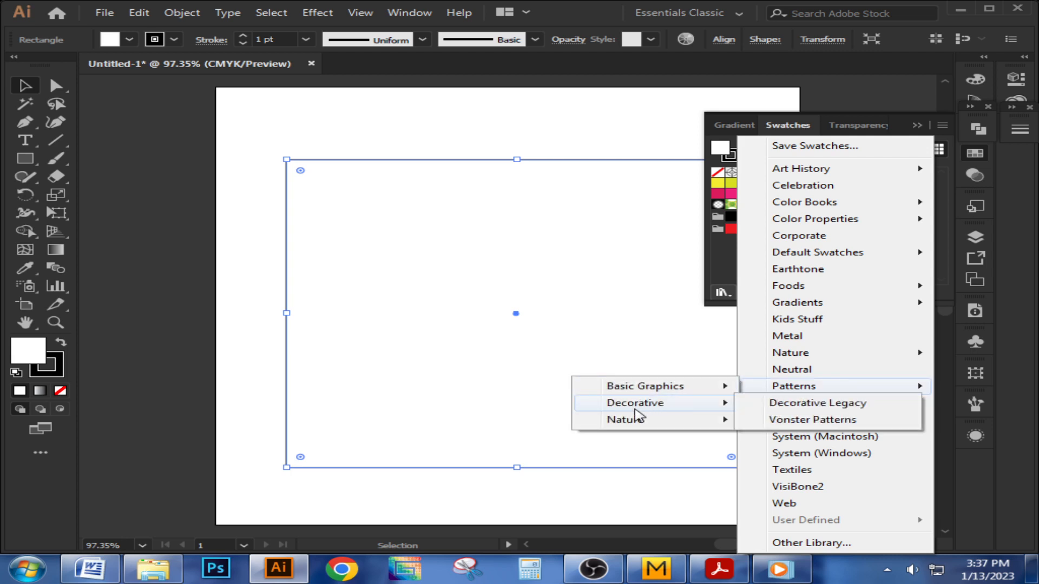
mouse_move(635, 425)
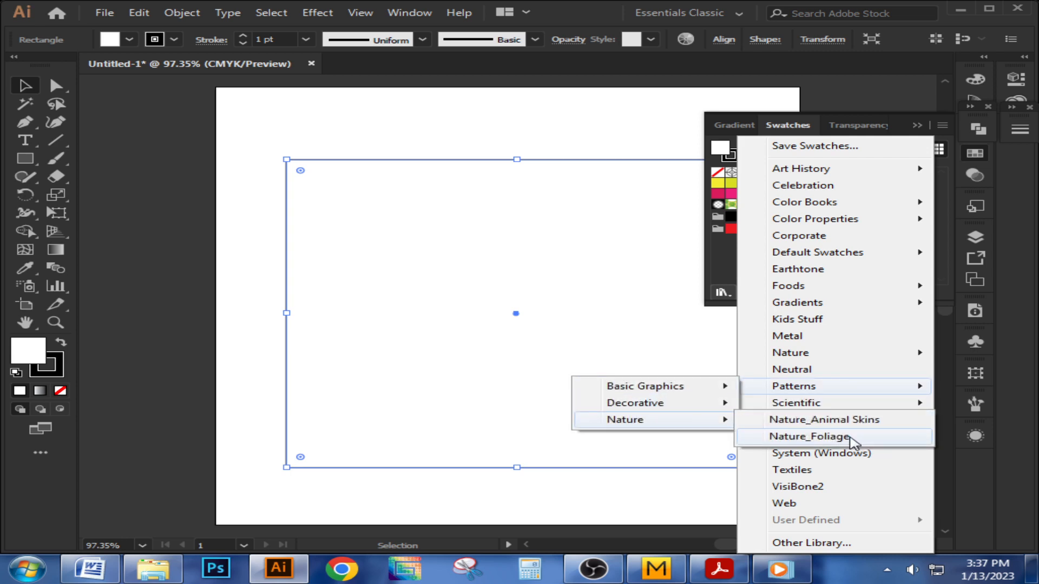
click(845, 424)
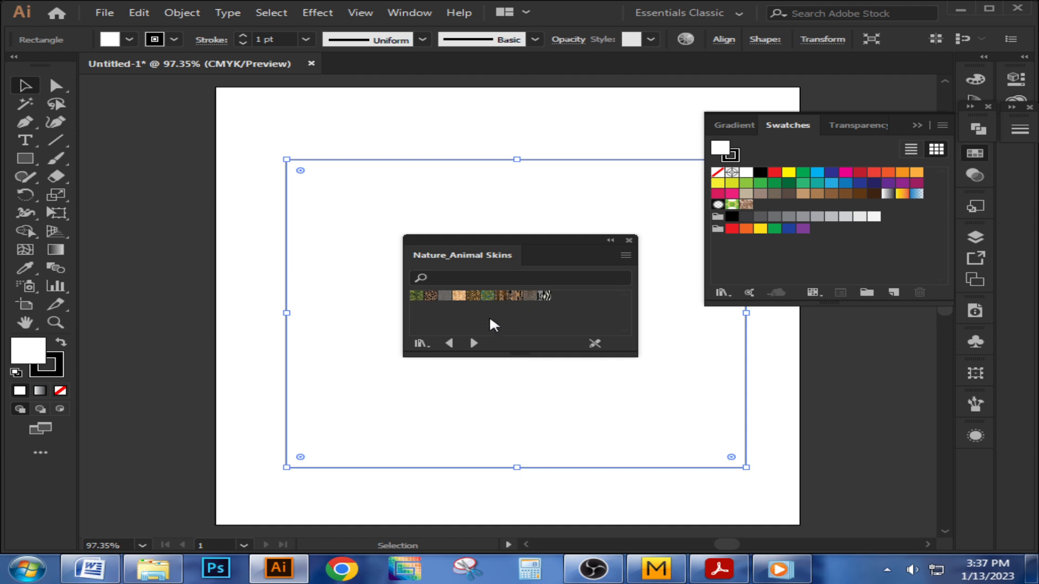
- Fill the rectangle with the orange, brown and black spotted animal-skin pattern and put the swatches away
click(433, 295)
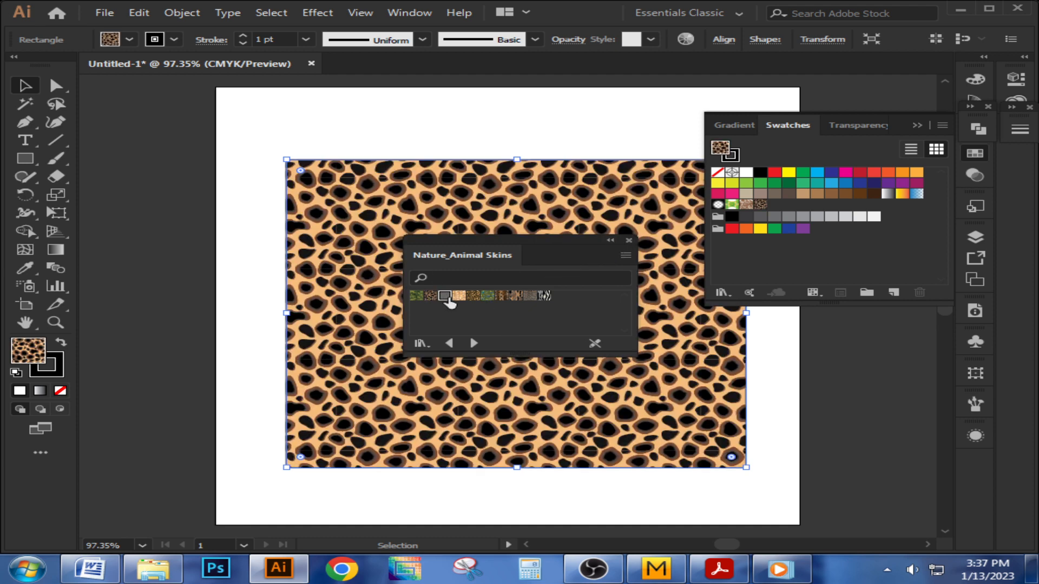
click(447, 297)
click(431, 296)
click(628, 240)
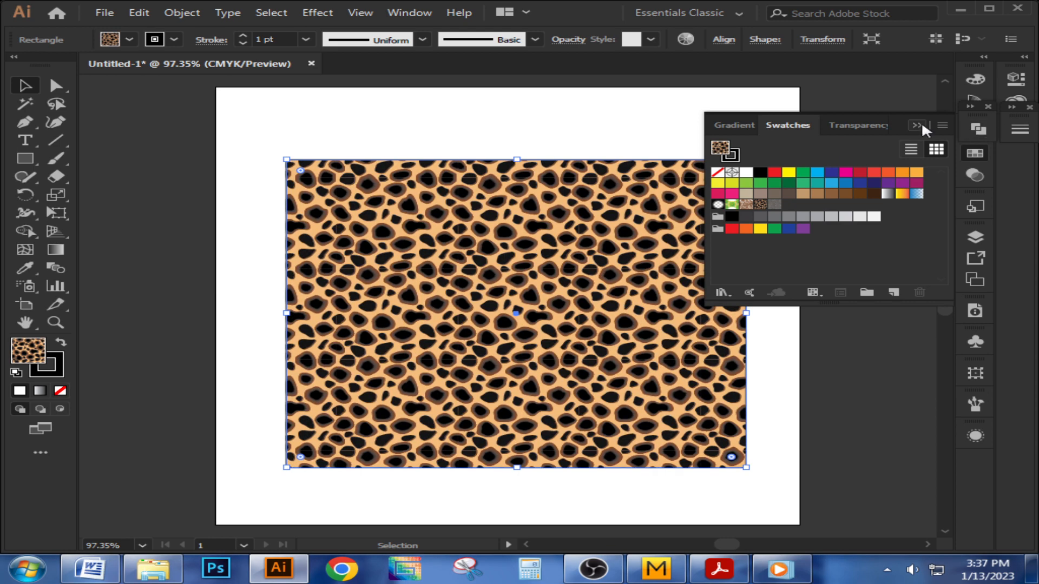
click(945, 116)
click(755, 241)
click(571, 276)
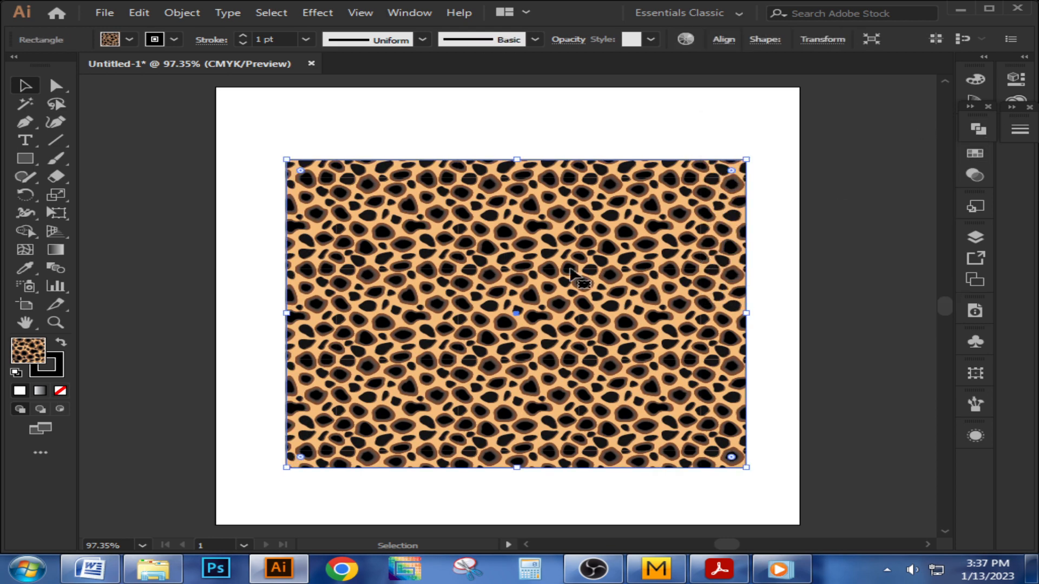
click(101, 15)
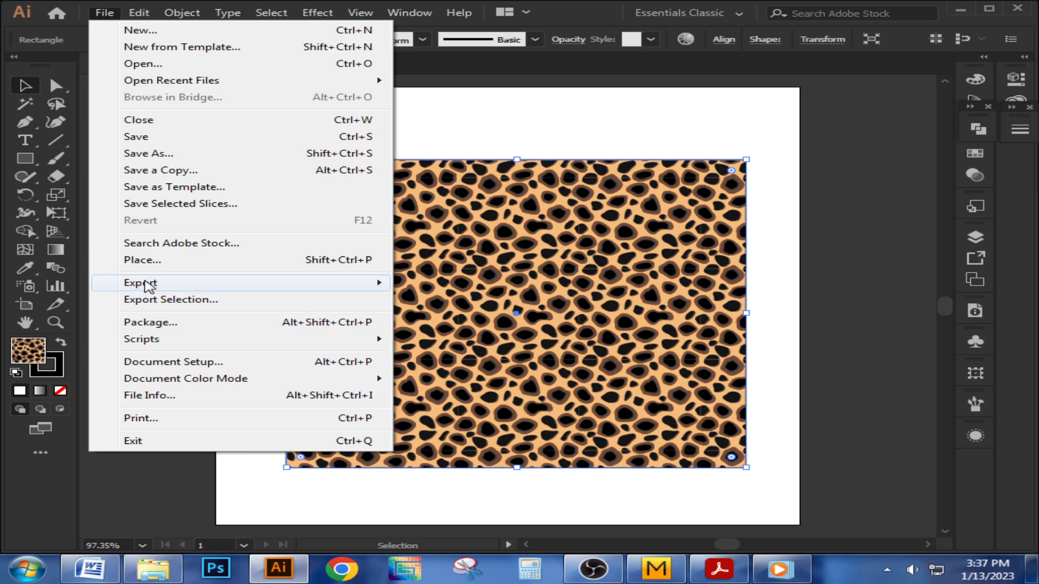
mouse_move(150, 283)
click(432, 299)
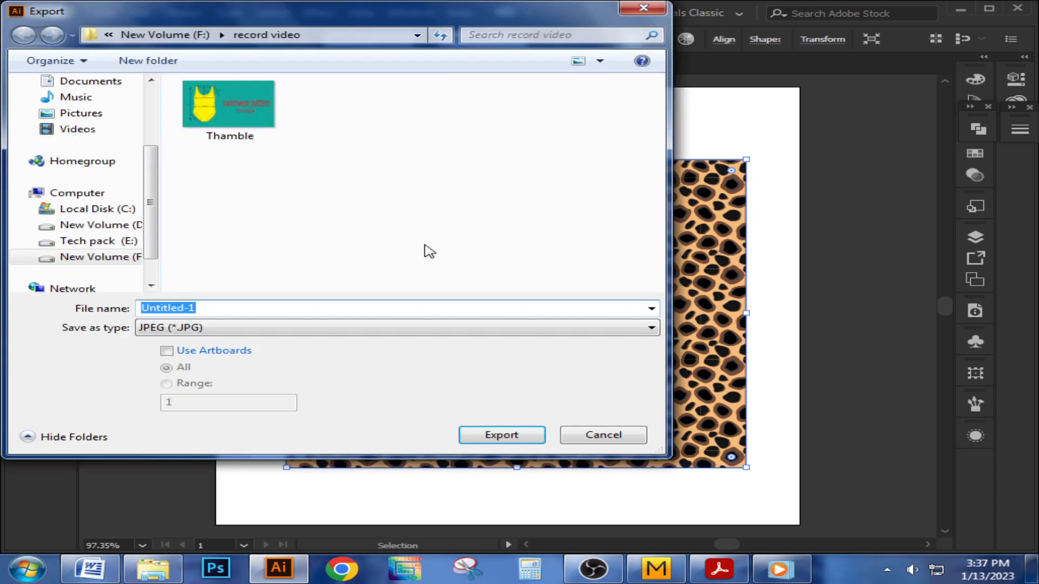
drag(158, 194, 151, 135)
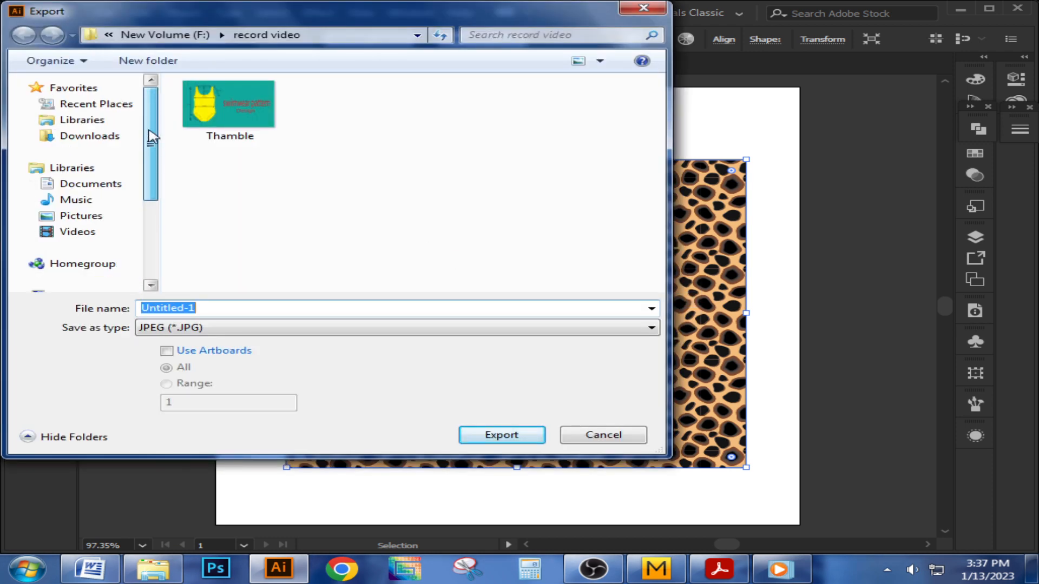
click(100, 137)
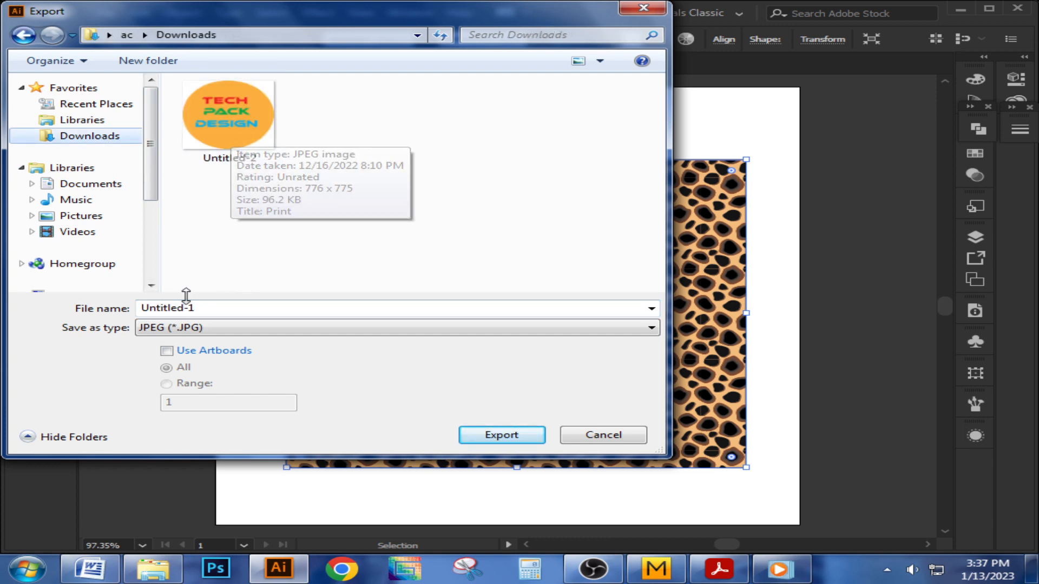
click(208, 307)
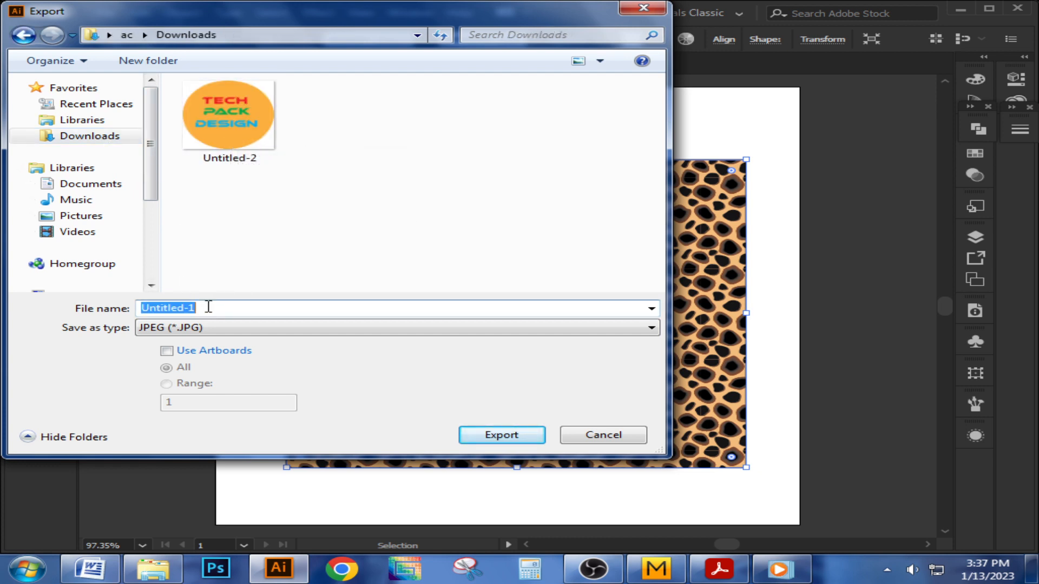
text(12)
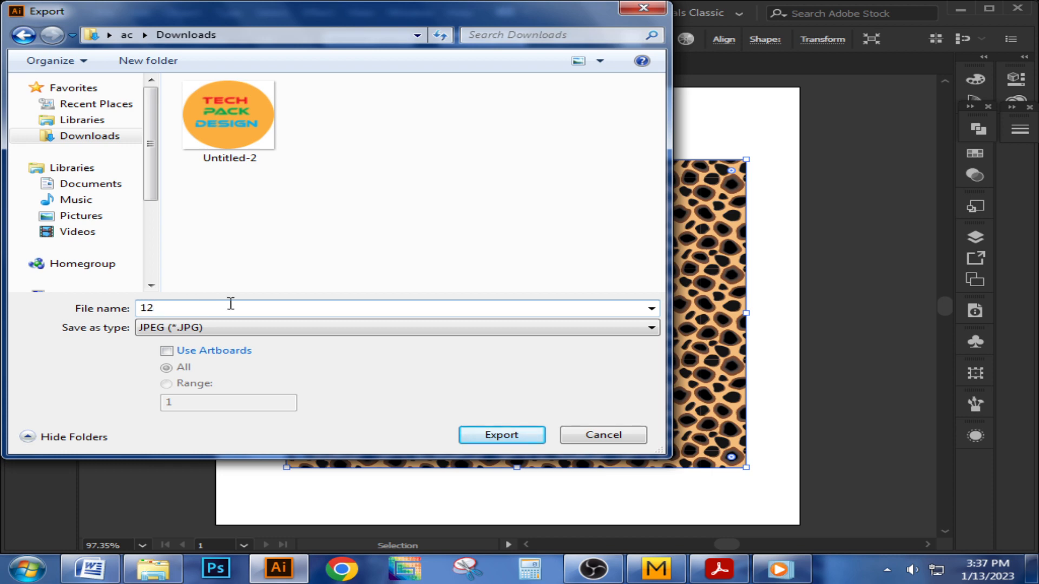
click(502, 435)
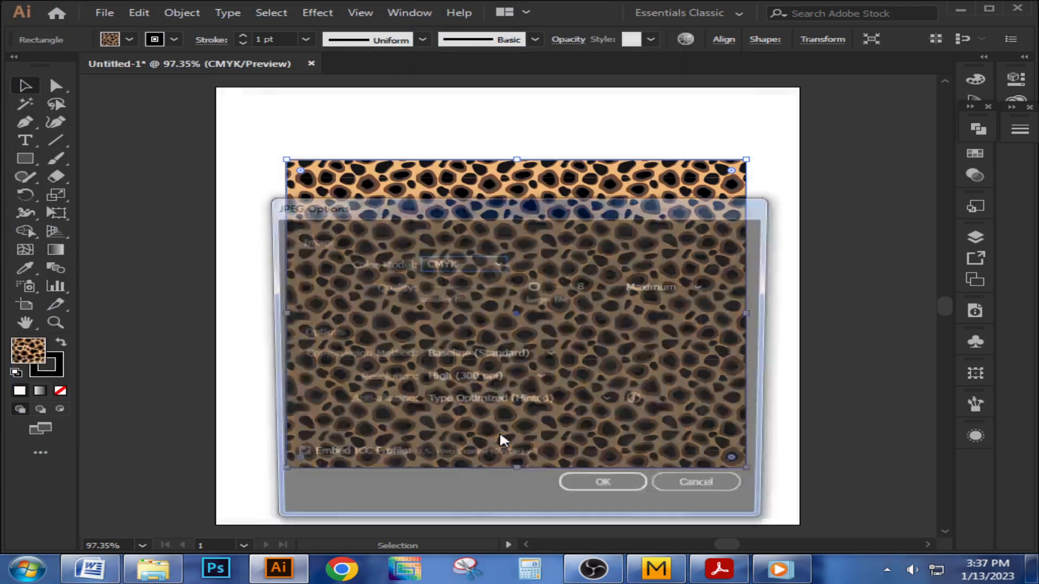
click(489, 266)
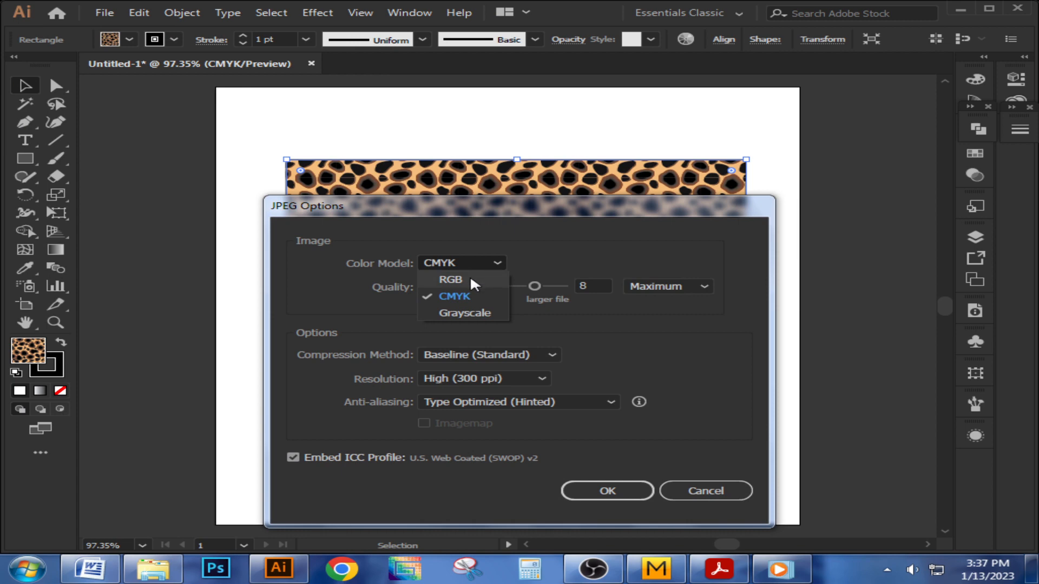
click(704, 490)
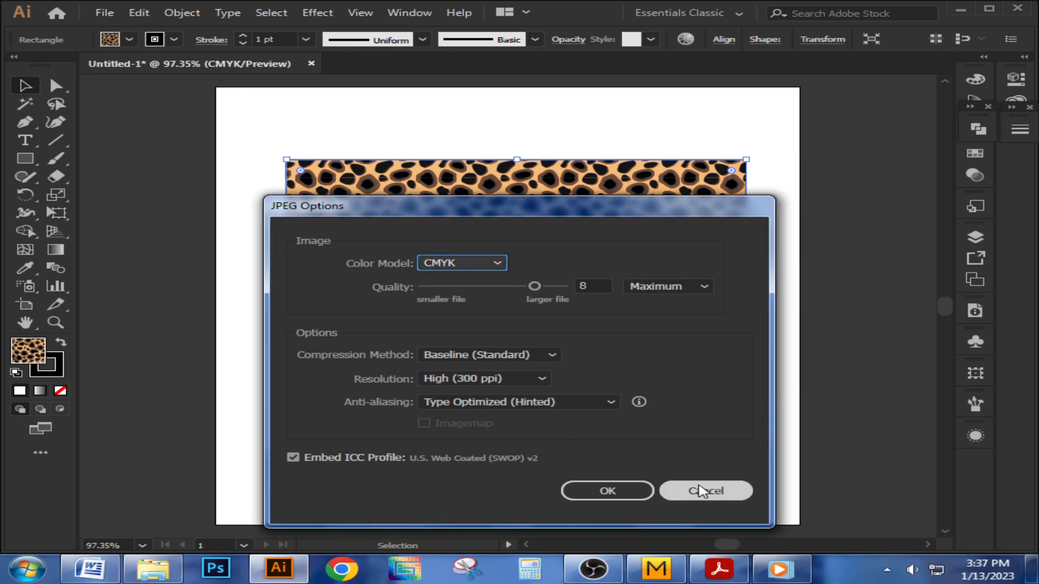
click(685, 493)
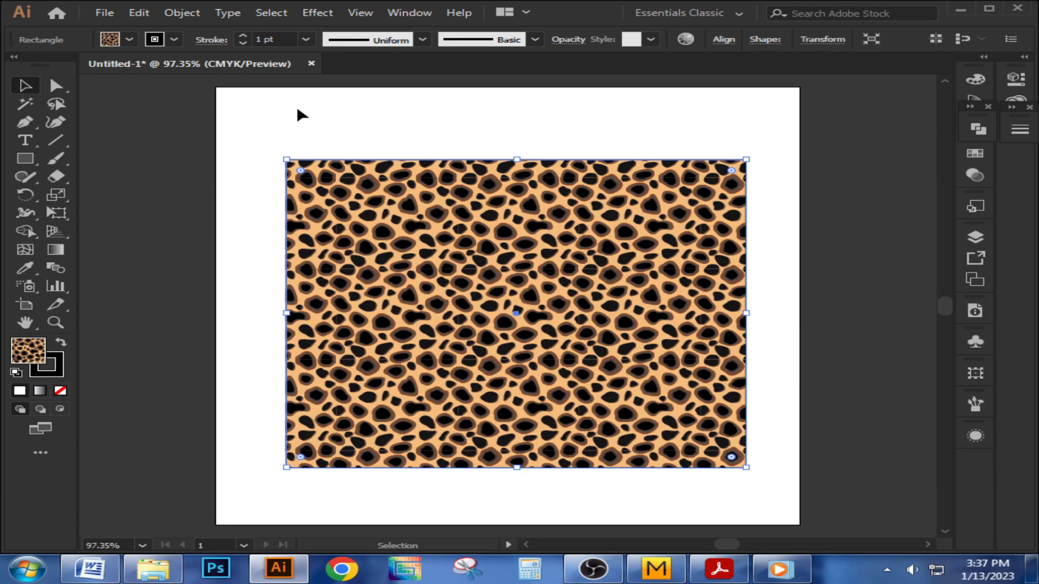
- Export the animal-skin artwork as the PNG file Untitled-1 in Downloads, at High (300 ppi) resolution with a transparent background
click(105, 13)
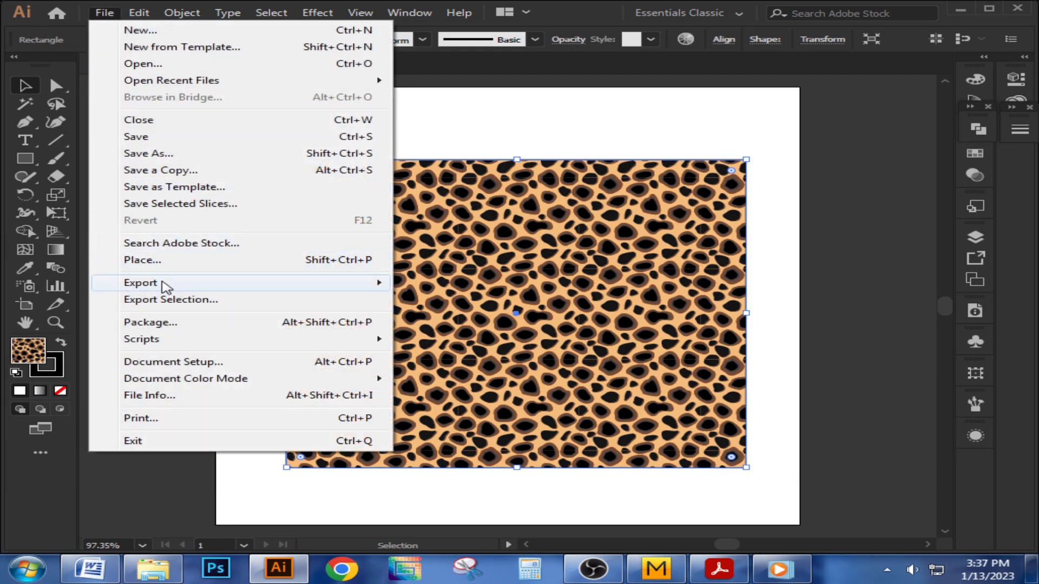
mouse_move(162, 287)
click(425, 301)
click(280, 326)
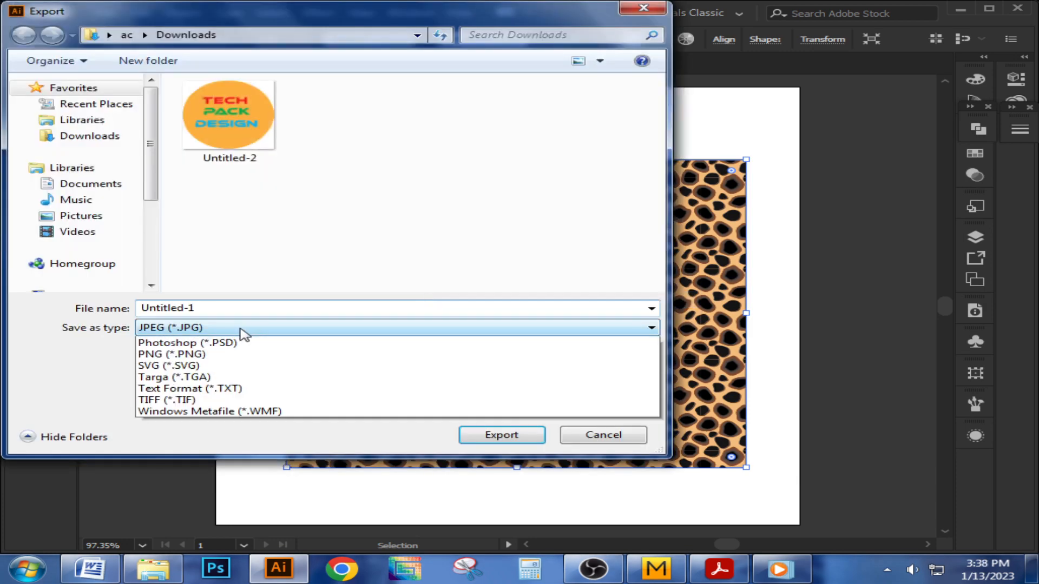
click(178, 445)
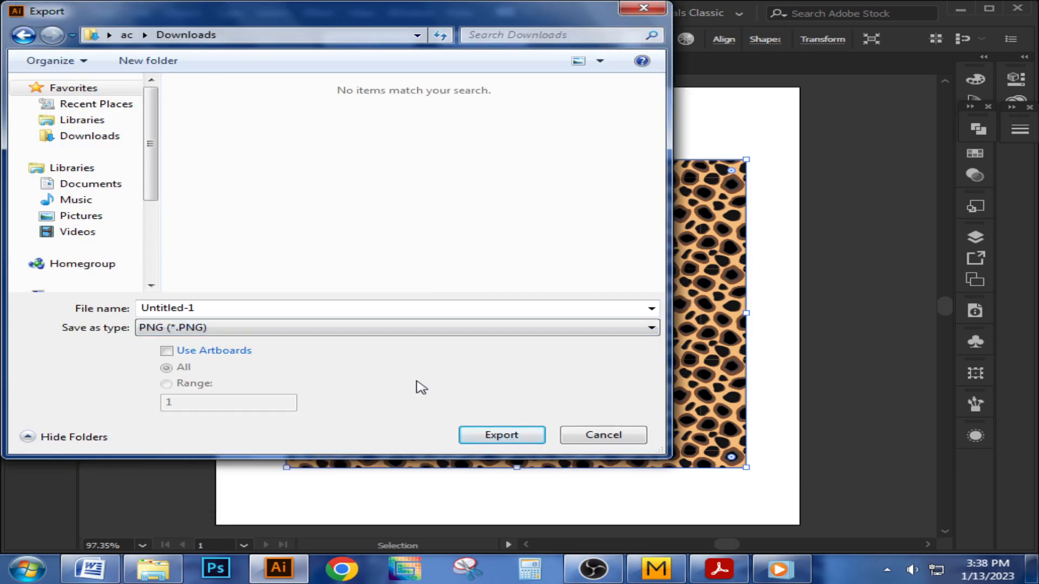
click(499, 438)
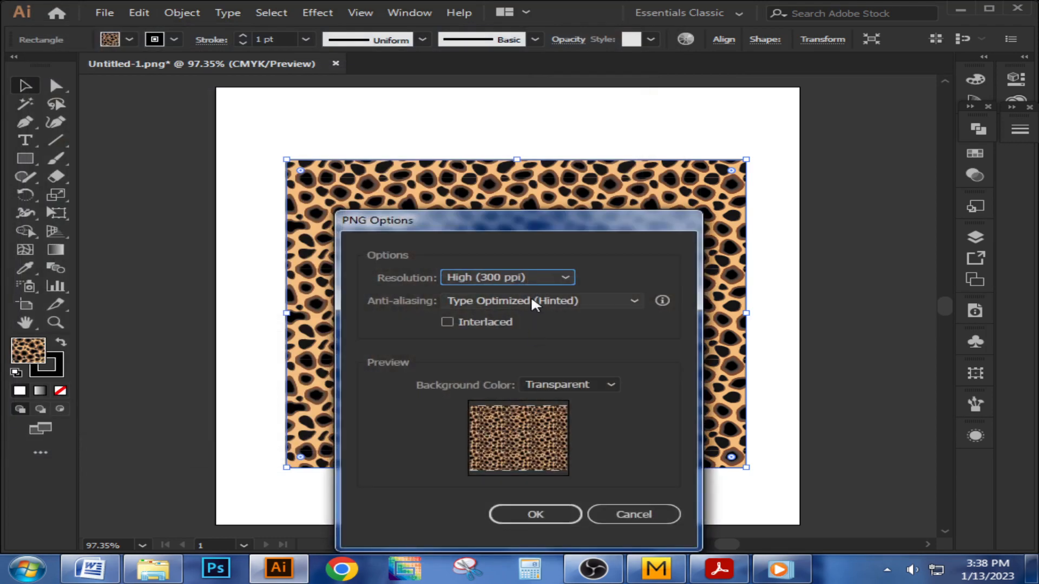
click(565, 514)
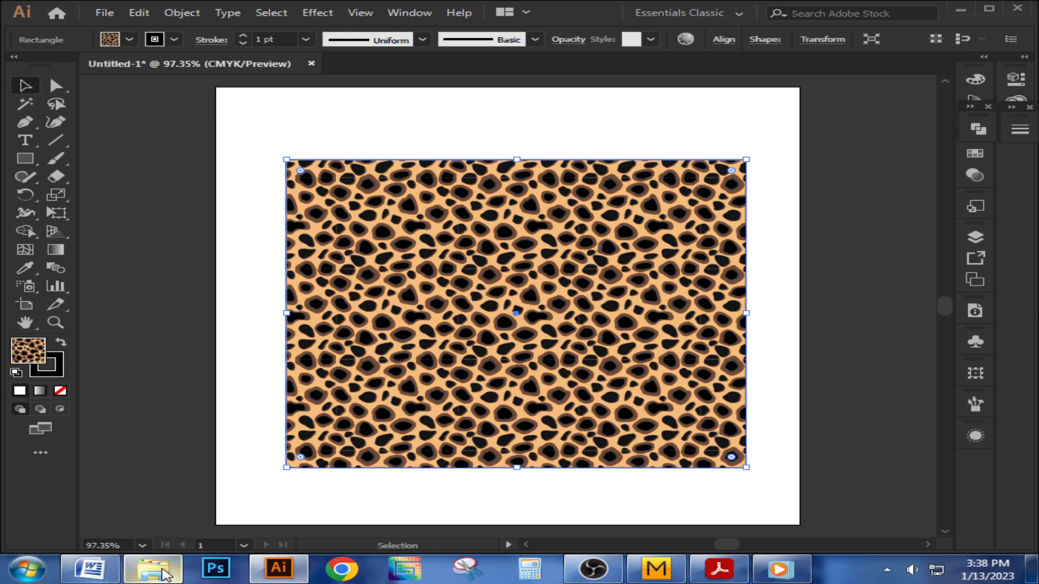
- Check the Downloads folder in Windows Explorer for the exported pattern image and refresh the file list
click(153, 568)
right_click(503, 264)
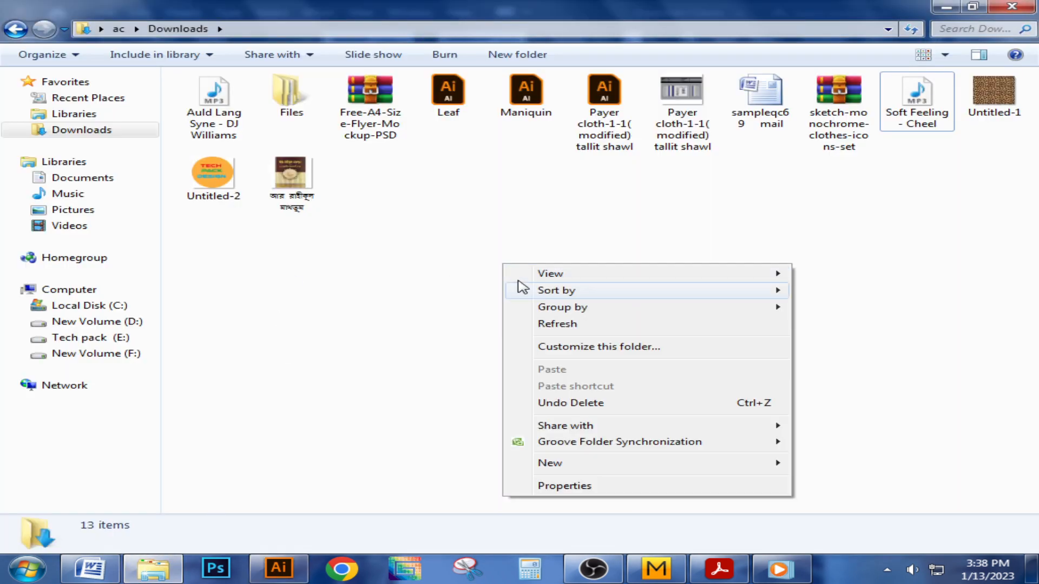
click(535, 323)
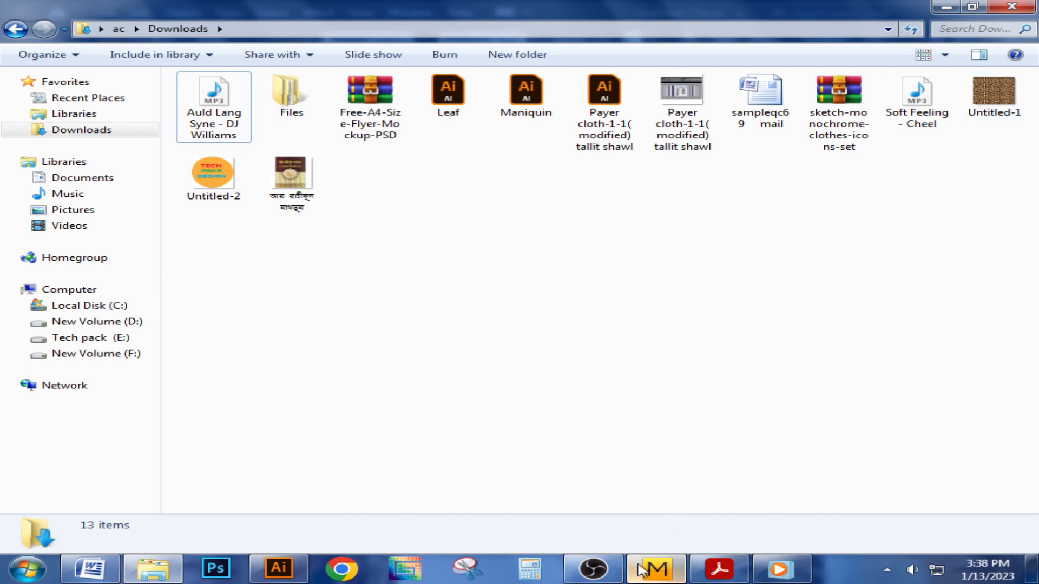
- Switch to Marvelous Designer and add Untitled-1 as a 2D pattern graphic on the bodysuit's front piece, 16.69 cm wide and 14.93 cm high
click(657, 568)
click(401, 18)
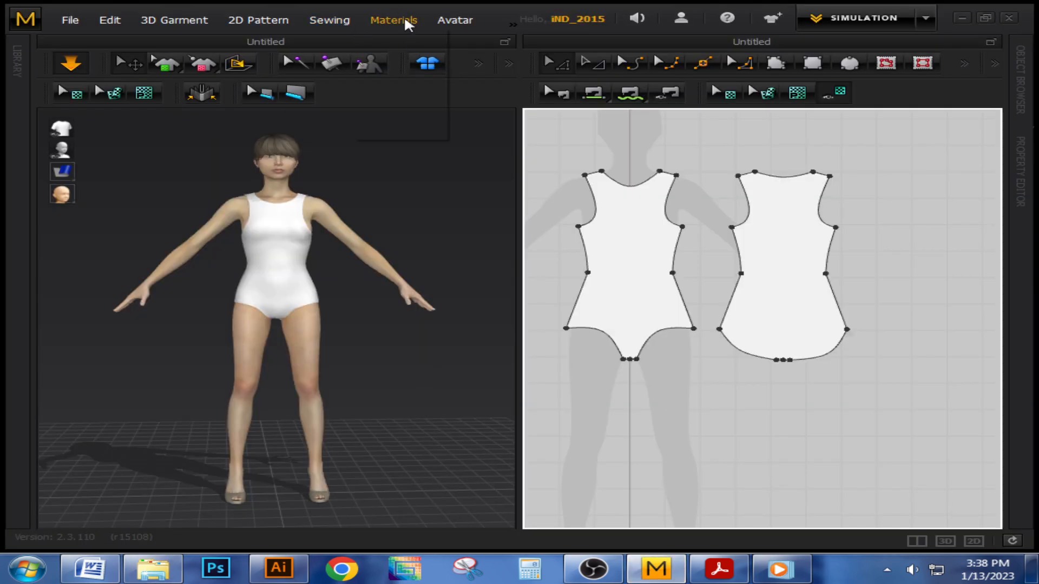
mouse_move(431, 83)
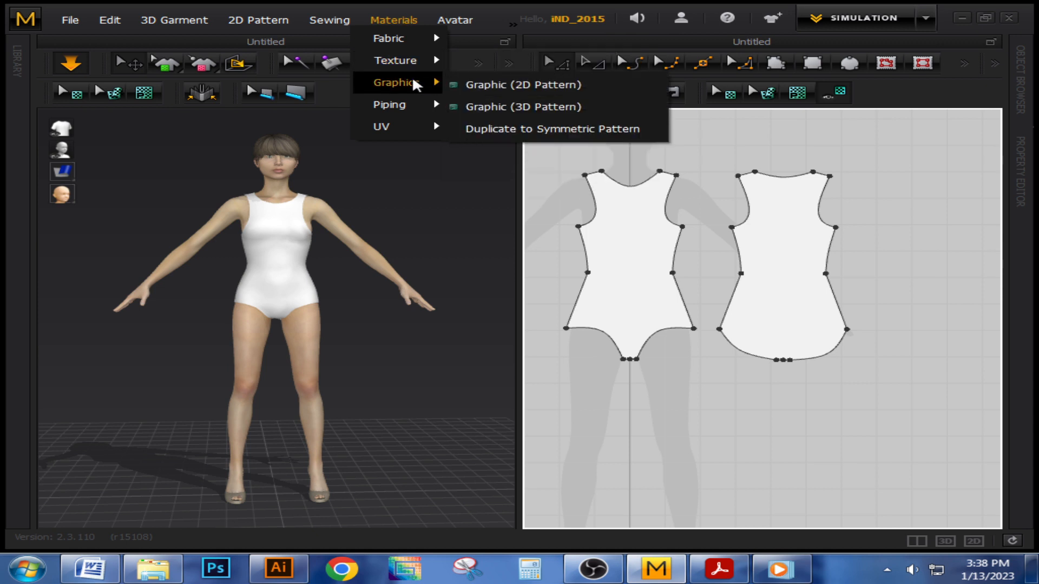
click(490, 85)
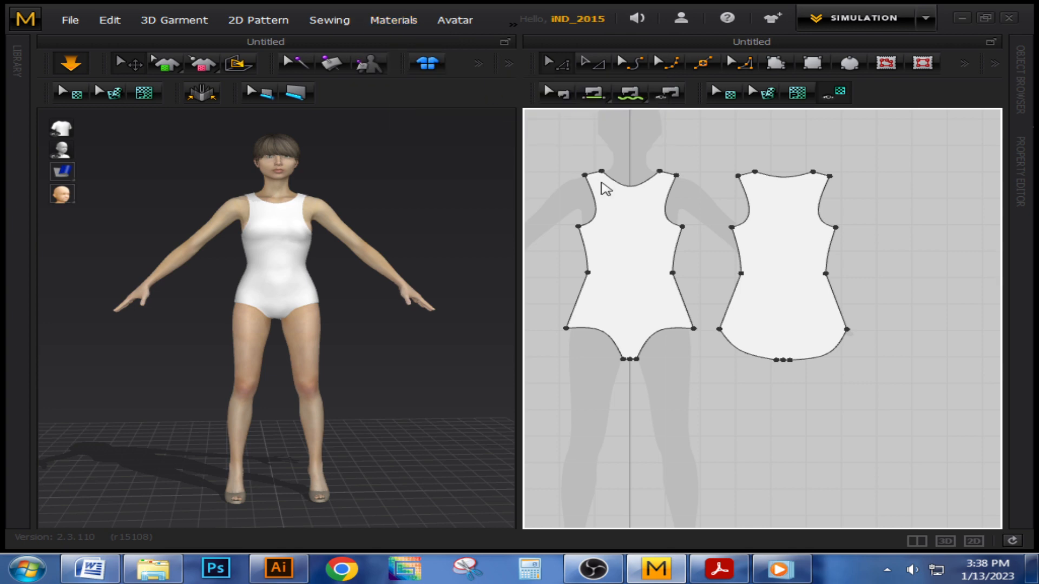
click(265, 138)
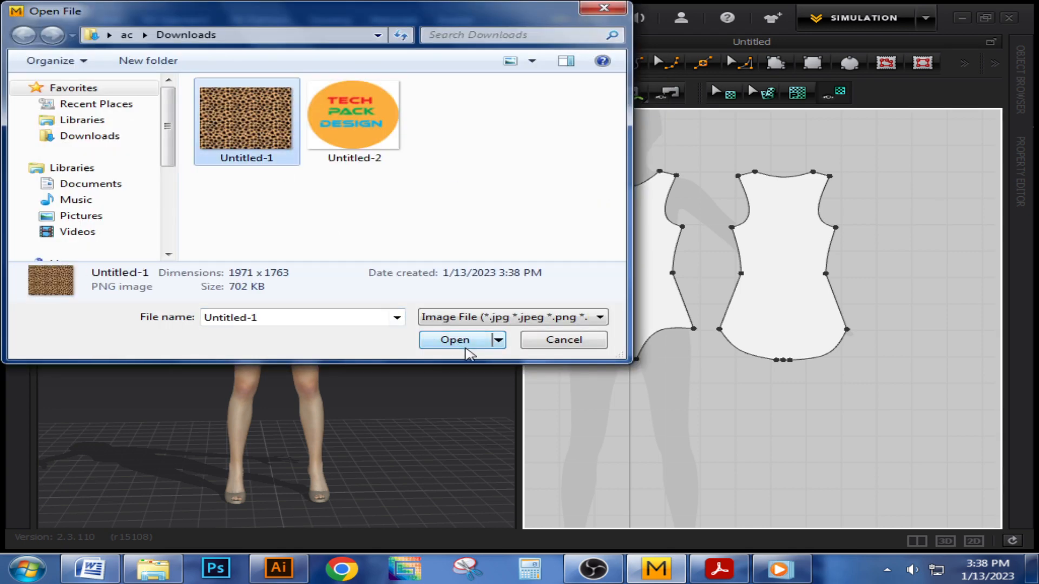
click(470, 340)
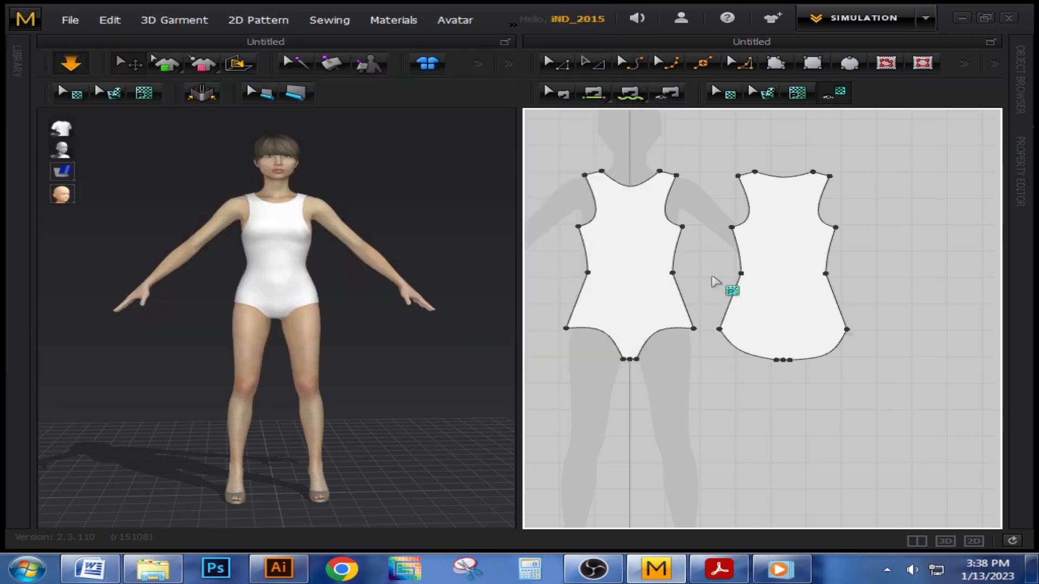
click(613, 227)
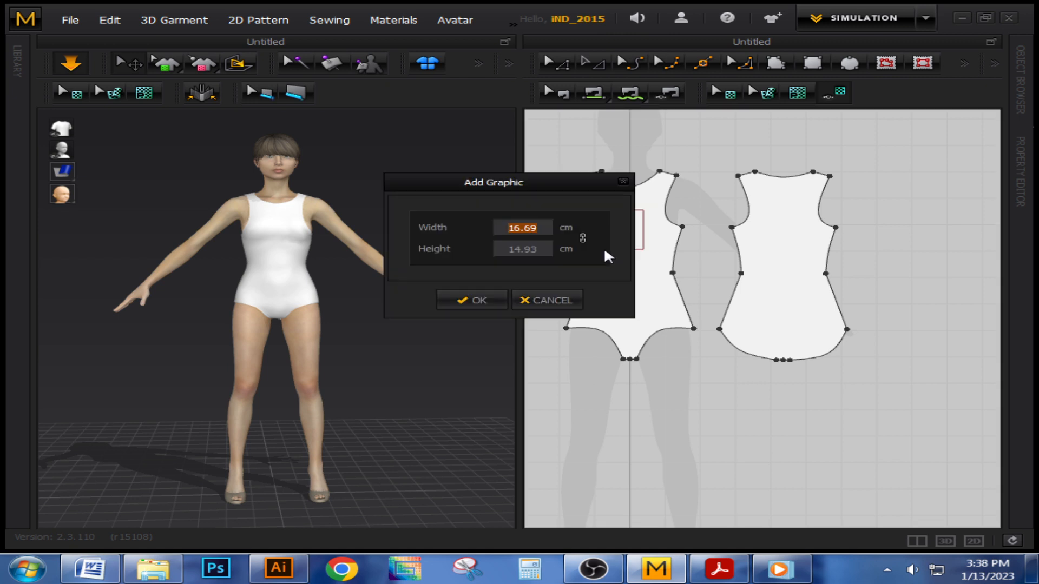
click(489, 300)
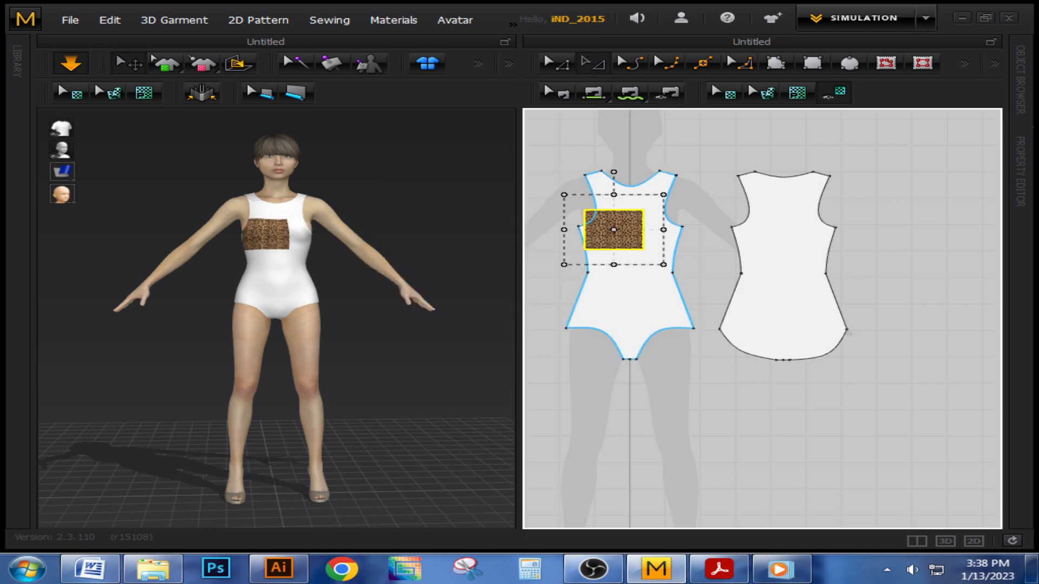
- Stretch the animal-skin graphic on all four sides until it covers the whole front piece, and deselect it
scroll(666, 238, up, 2)
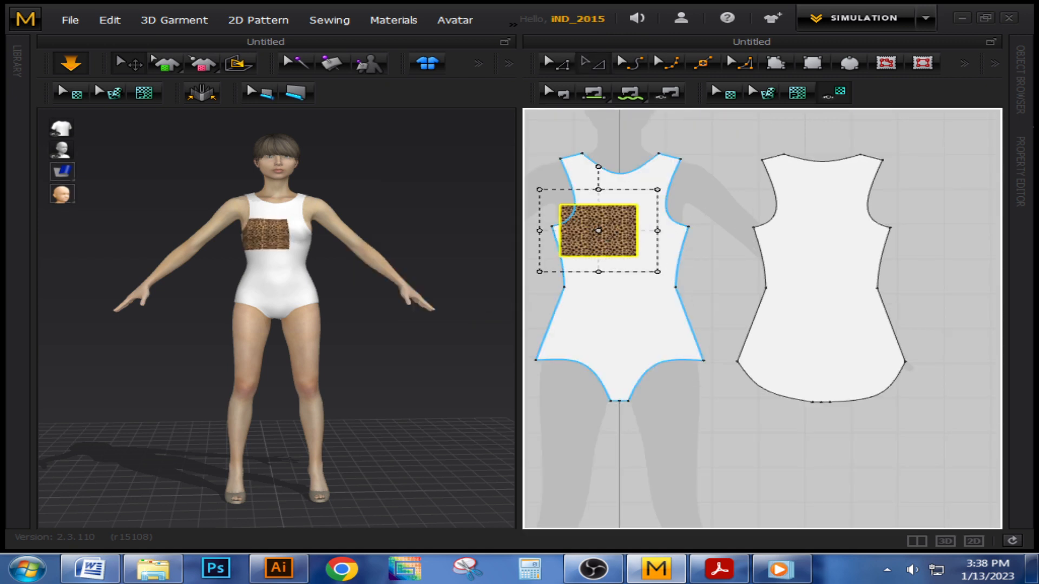
drag(599, 271, 598, 325)
drag(598, 389, 598, 434)
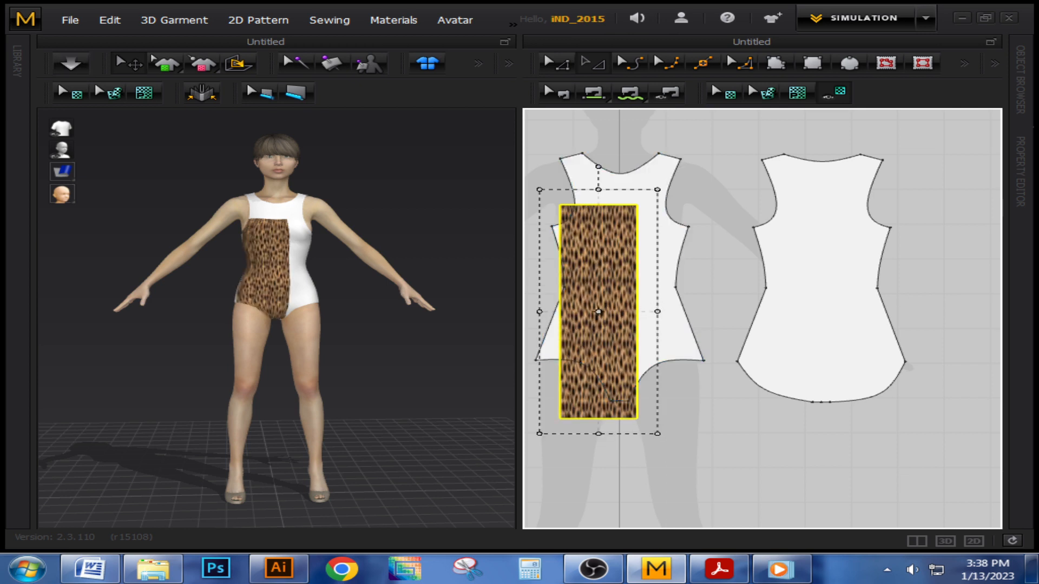
drag(653, 310, 779, 306)
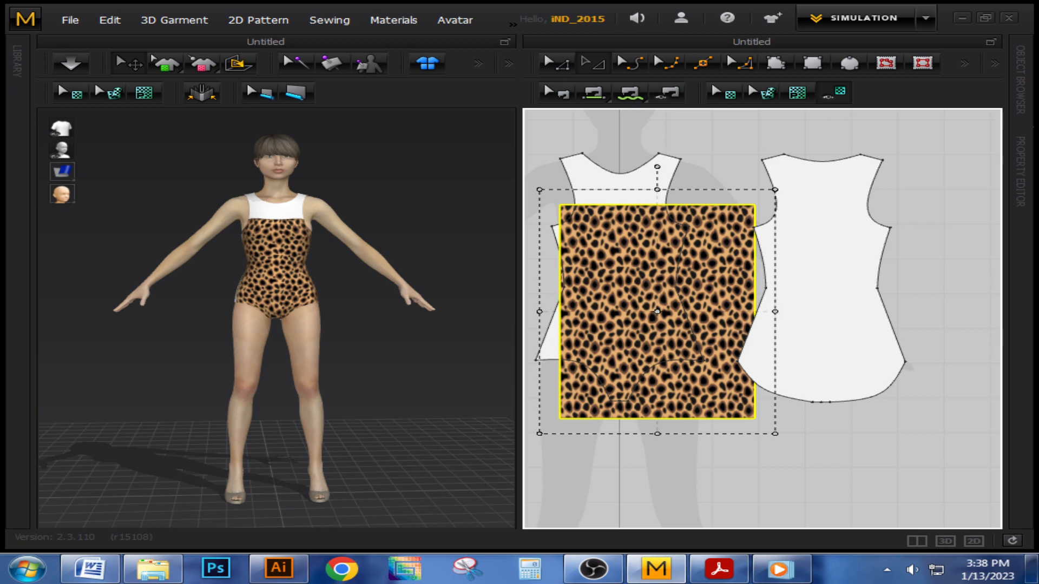
drag(540, 311, 508, 318)
drag(683, 189, 681, 119)
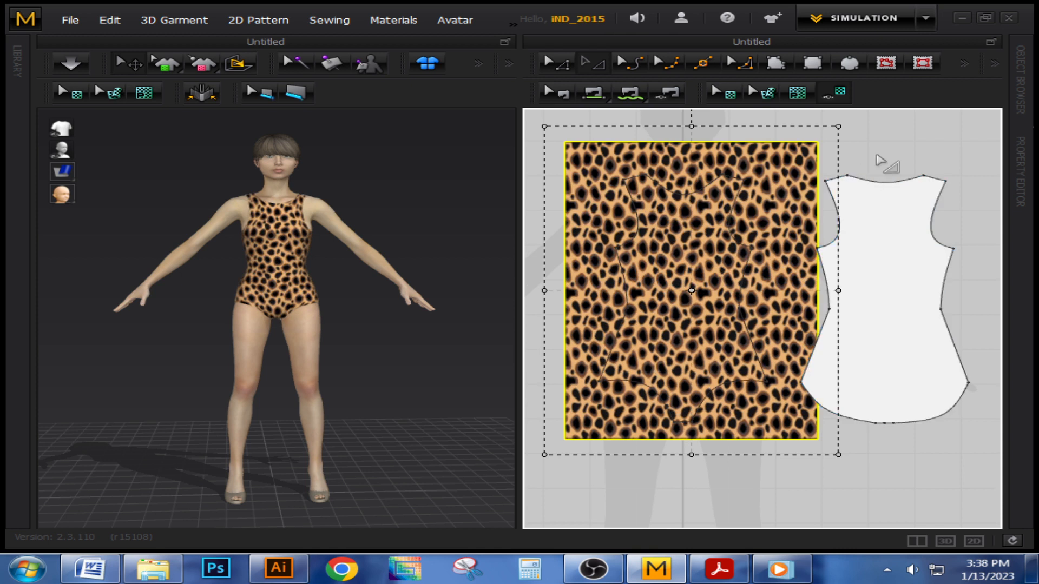
click(878, 160)
- Try to paste a copy of the front piece's animal-skin graphic over the back piece, and delete the copy
click(733, 299)
click(850, 301)
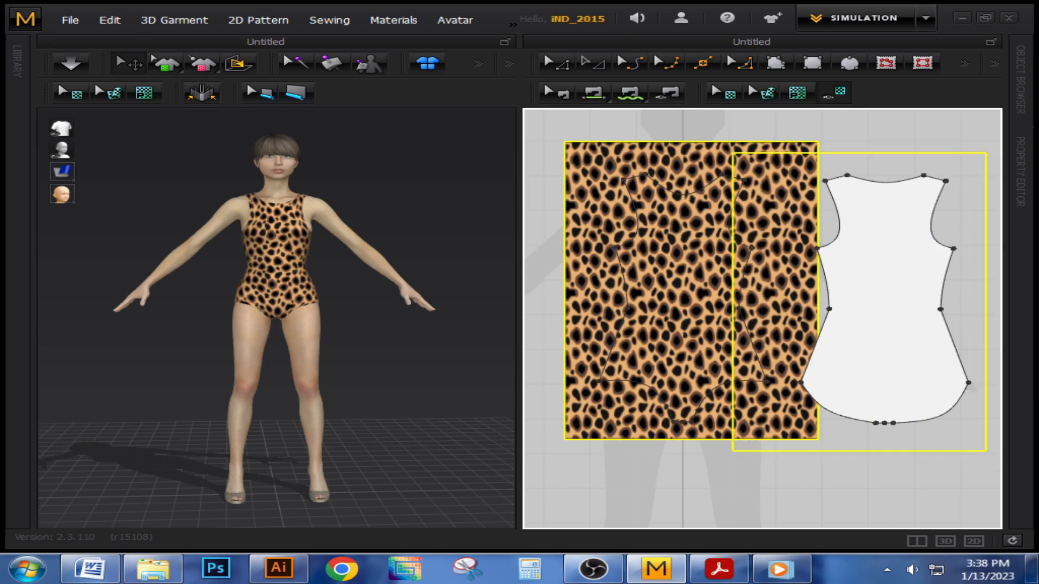
scroll(850, 300, down, 3)
key(ctrl+v)
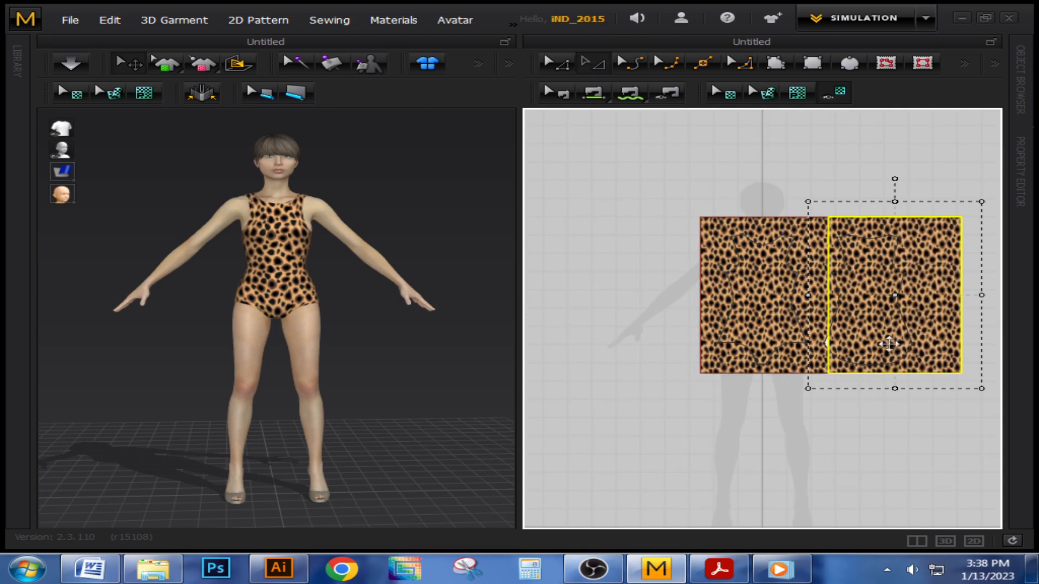
right_drag(400, 238, 211, 265)
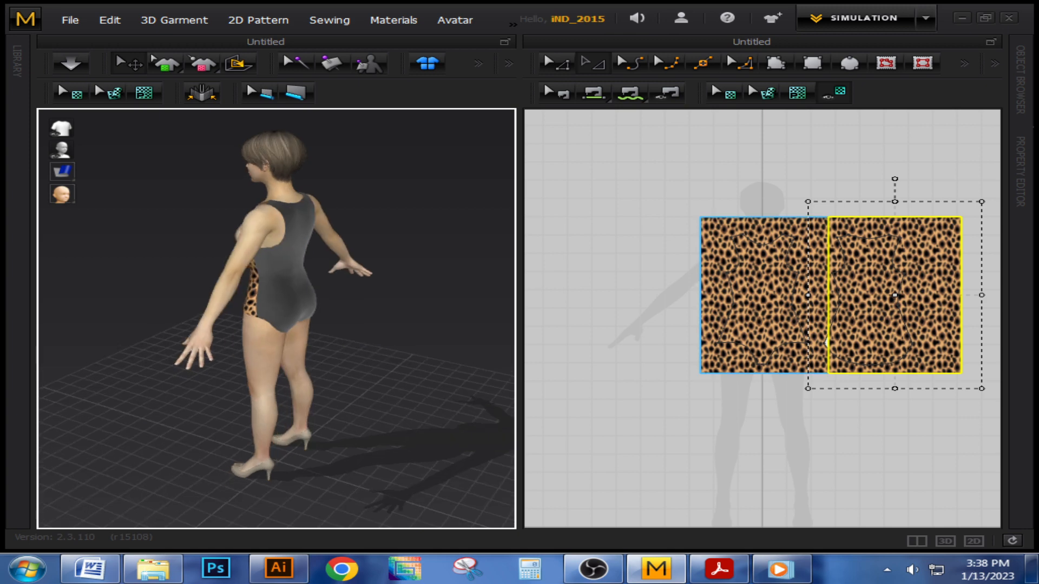
click(860, 254)
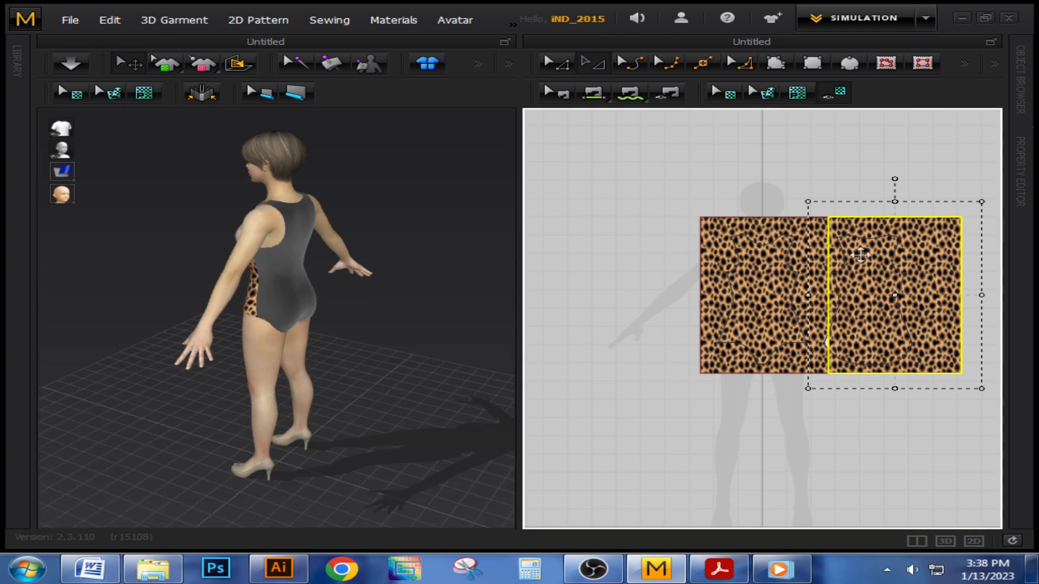
key(Delete)
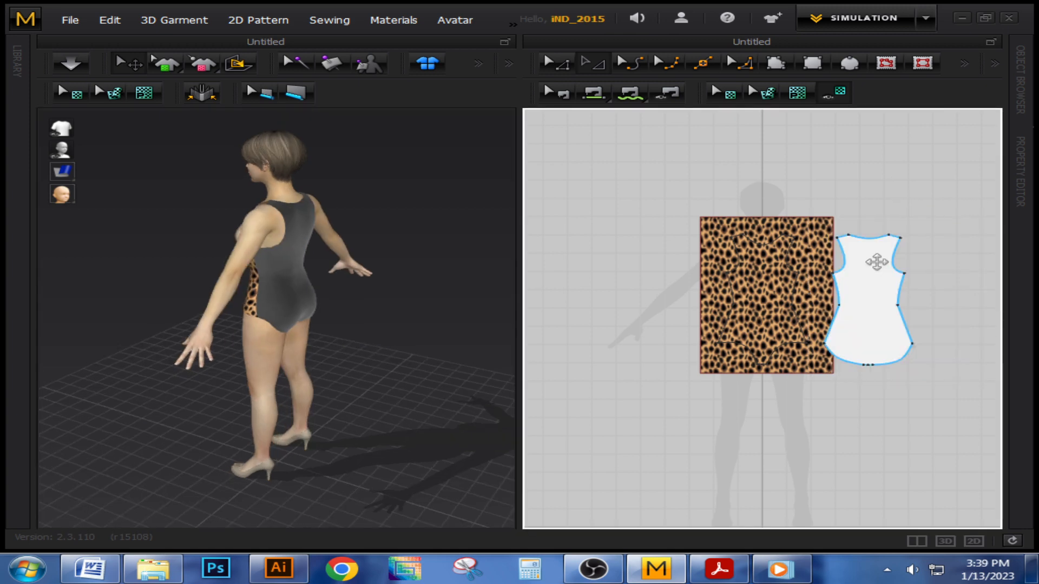
- Move the back piece sideways, clear of the graphic covering the front piece, and deselect it
scroll(876, 262, up, 4)
drag(848, 283, 905, 279)
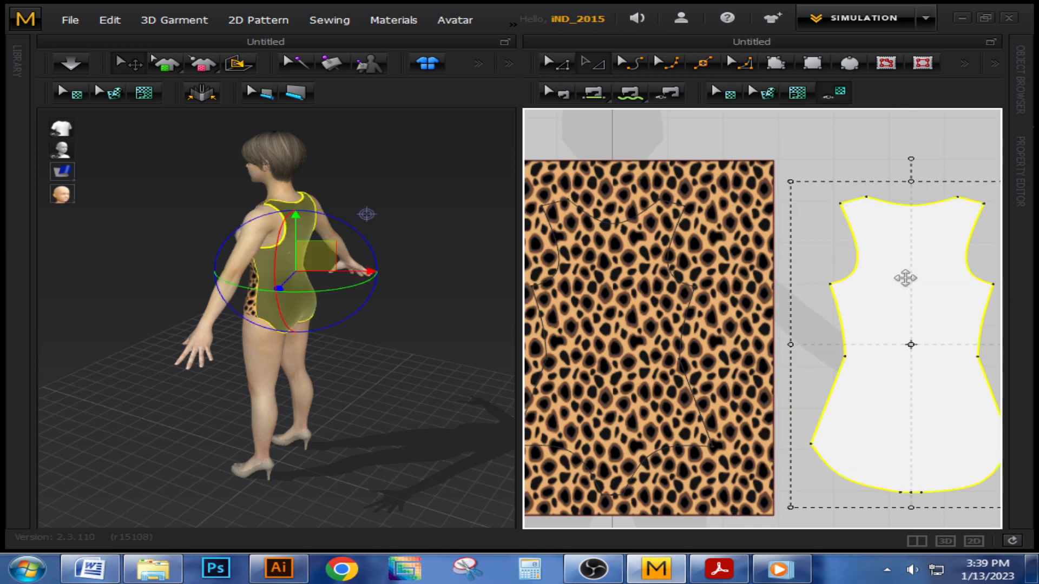
click(711, 140)
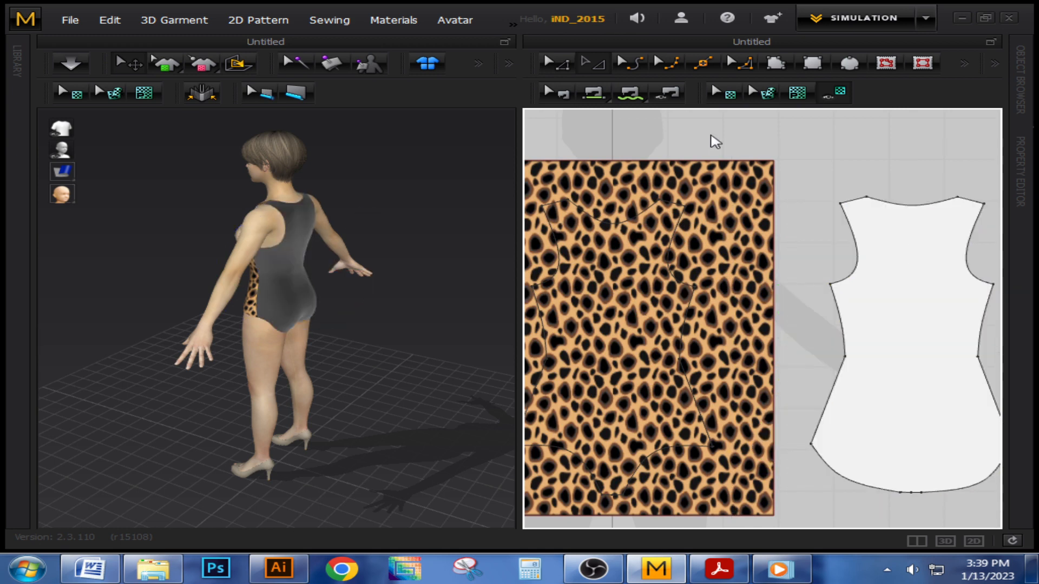
- Add Untitled-1 as a 2D pattern graphic on the upper part of the back piece, 16.69 cm wide and 14.93 cm high
click(862, 233)
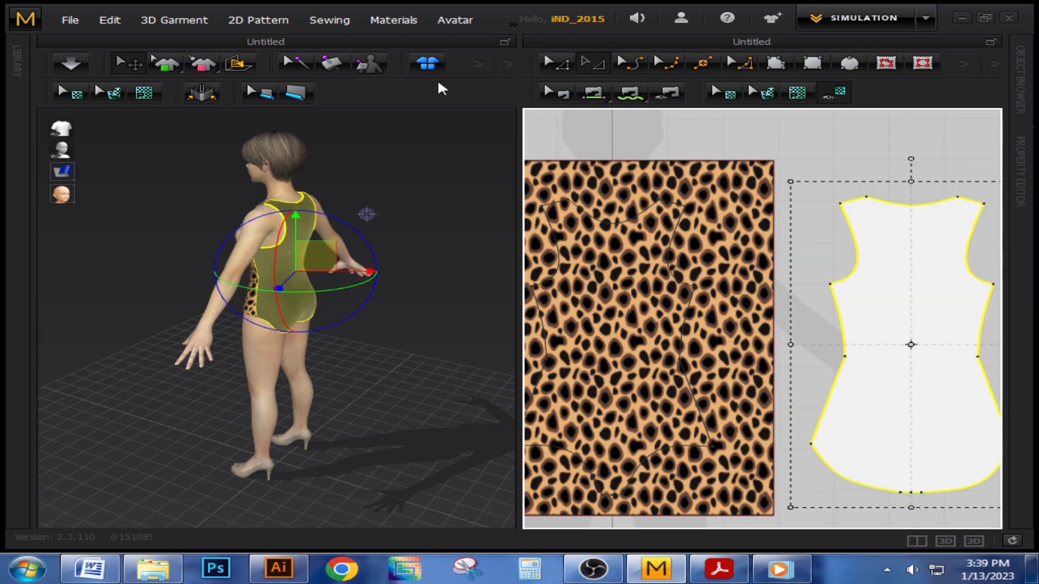
click(393, 20)
mouse_move(399, 84)
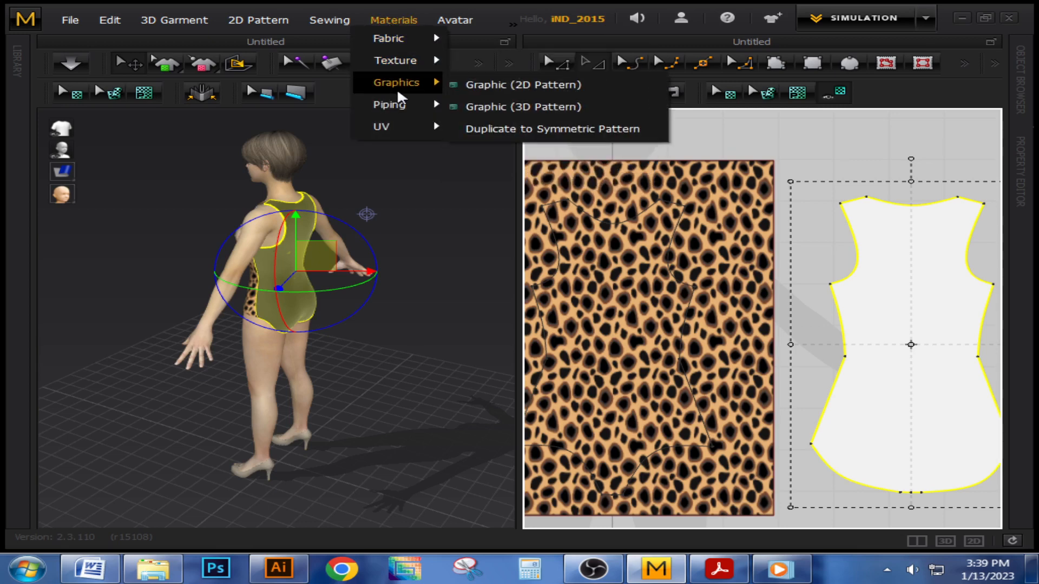
click(503, 86)
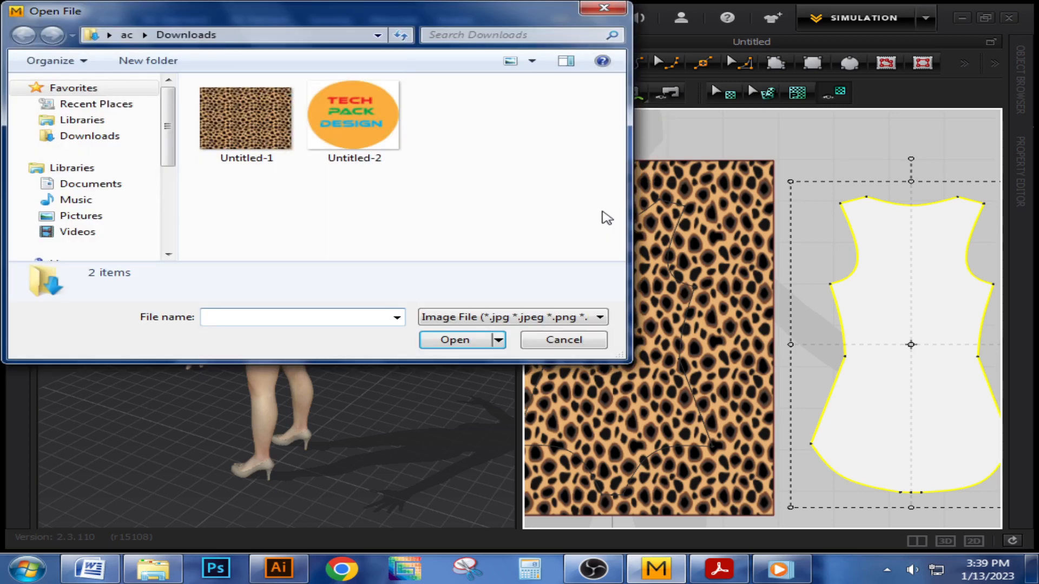
click(246, 124)
click(461, 340)
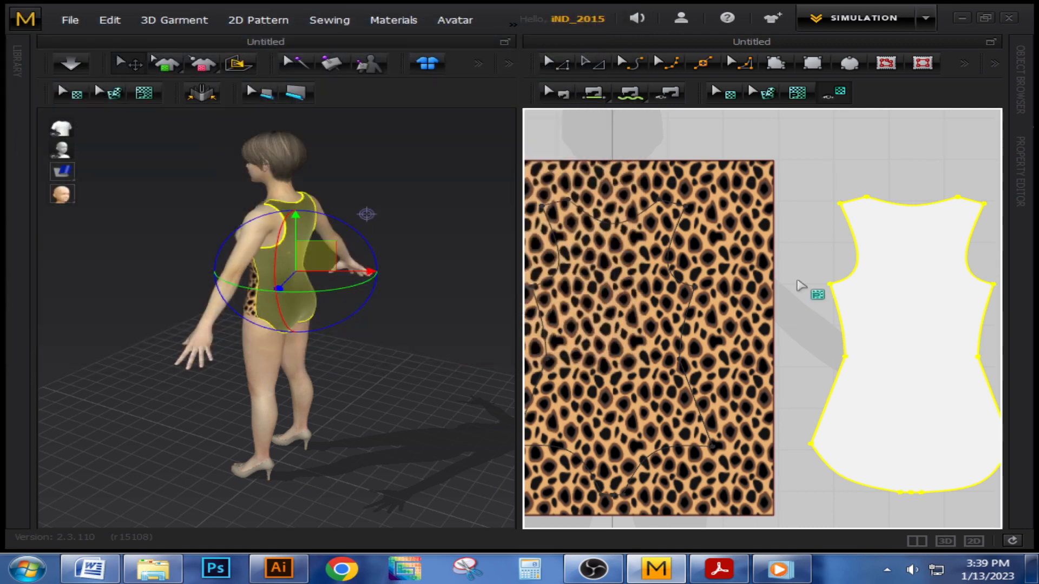
scroll(563, 219, down, 3)
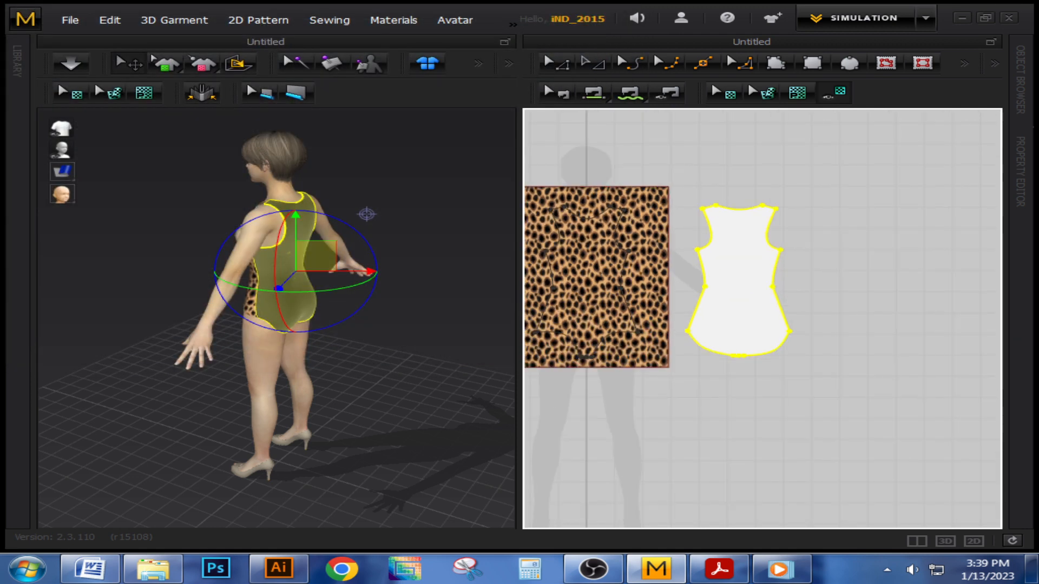
click(735, 250)
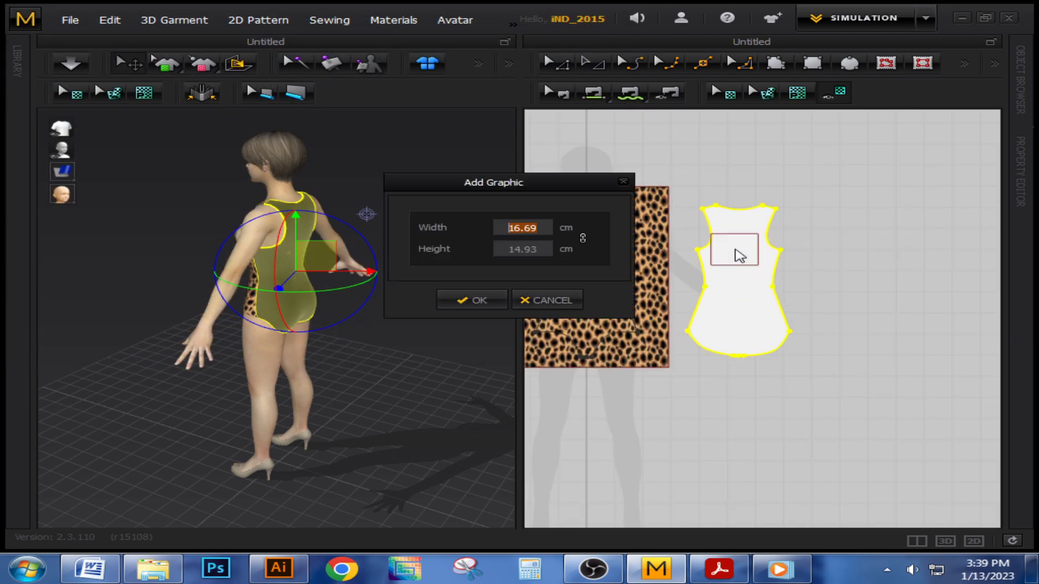
click(476, 300)
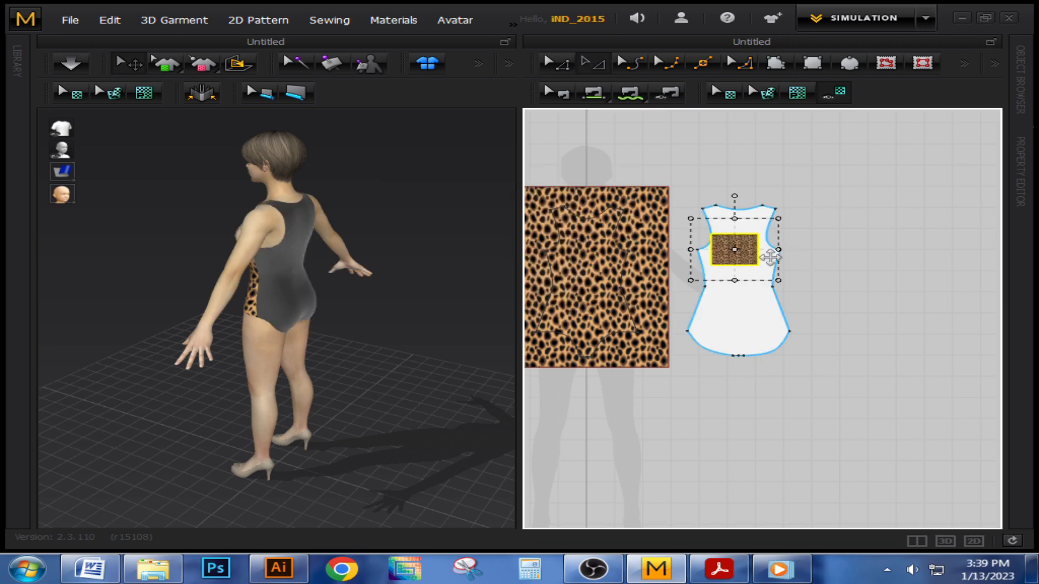
- Stretch the animal-skin graphic on the back piece downward until it reaches near the piece's lower edge
scroll(725, 248, up, 1)
drag(726, 284, 737, 331)
key(ctrl+z)
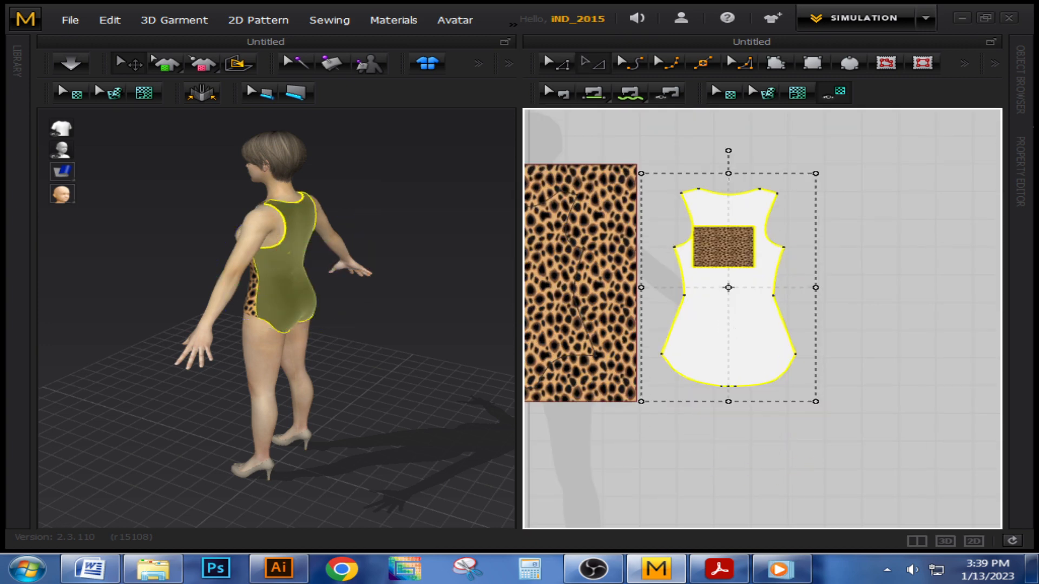
click(713, 256)
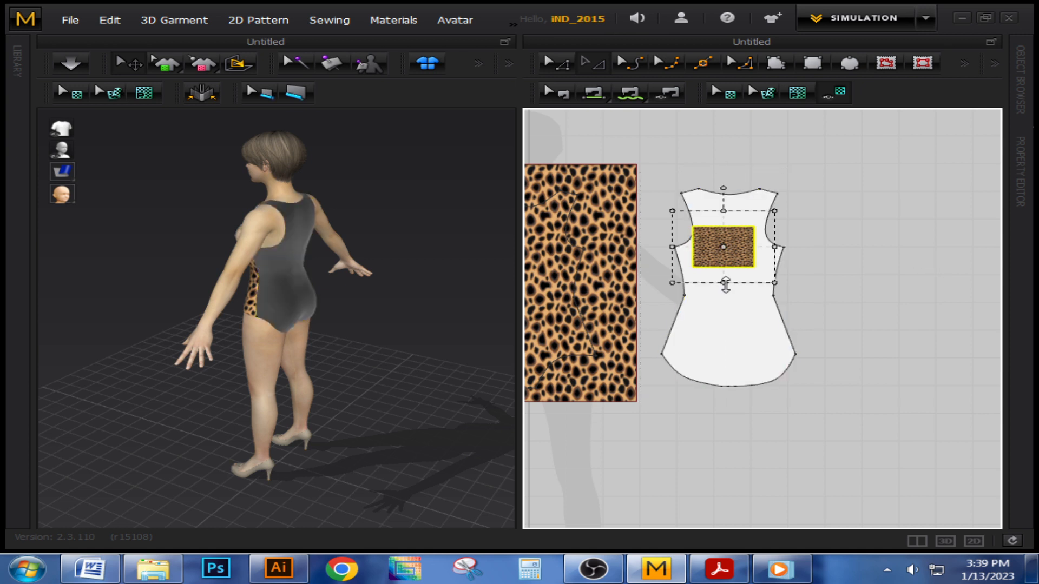
drag(725, 322, 739, 386)
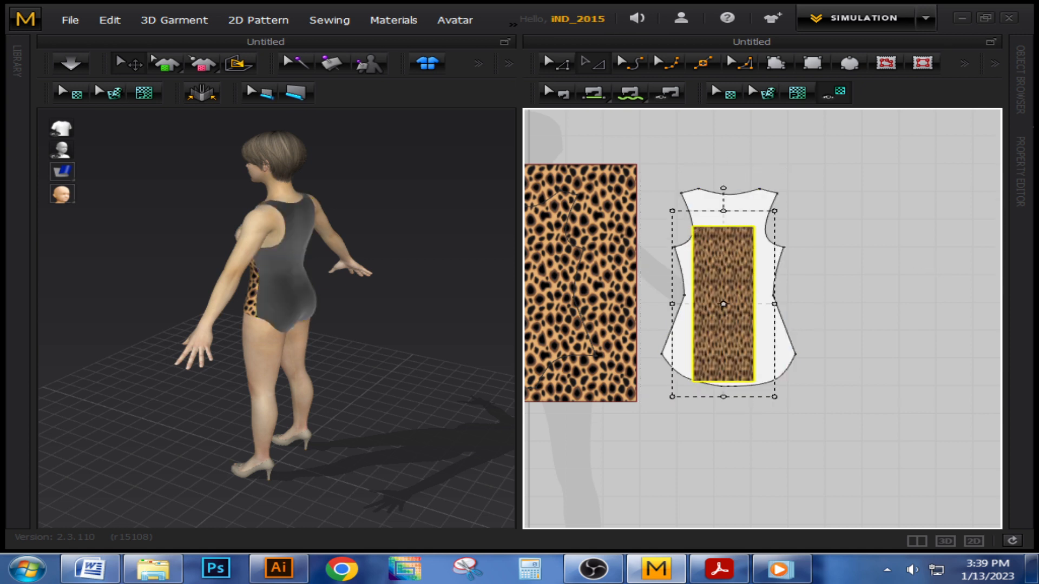
- Flip the normals of the back piece on the avatar and deselect the piece
click(293, 276)
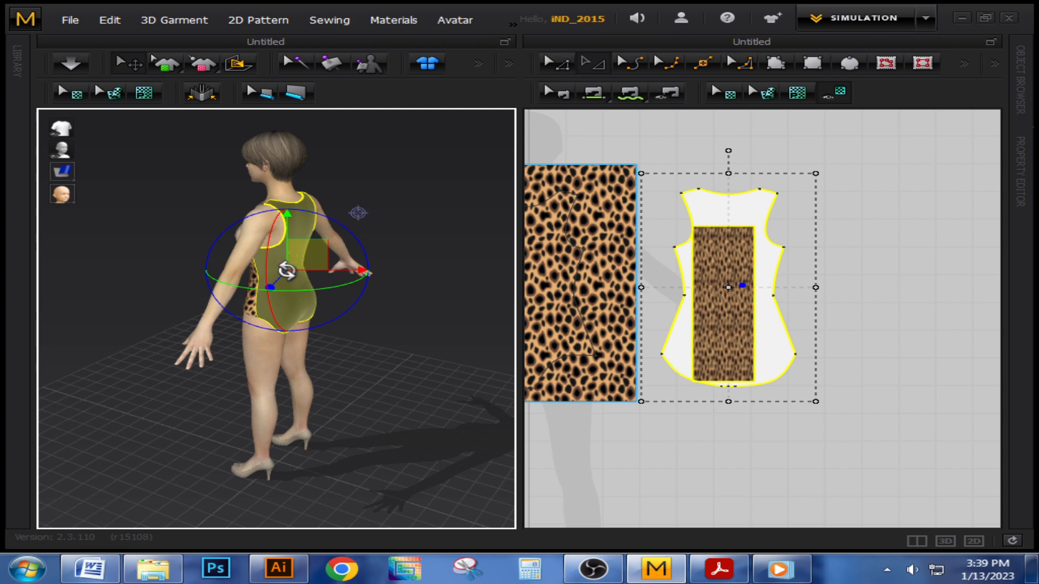
right_click(293, 275)
click(355, 171)
click(866, 271)
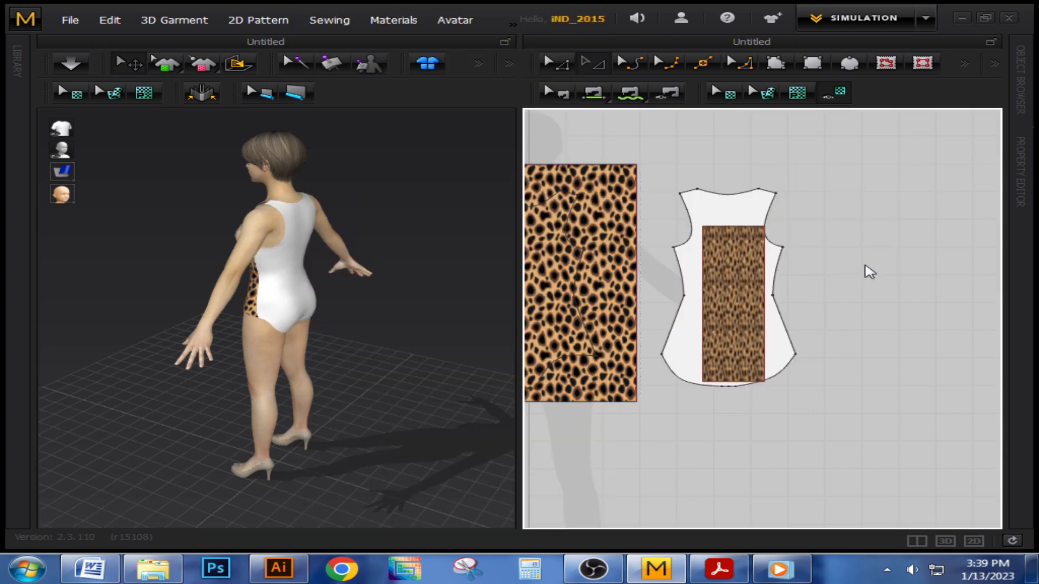
click(730, 262)
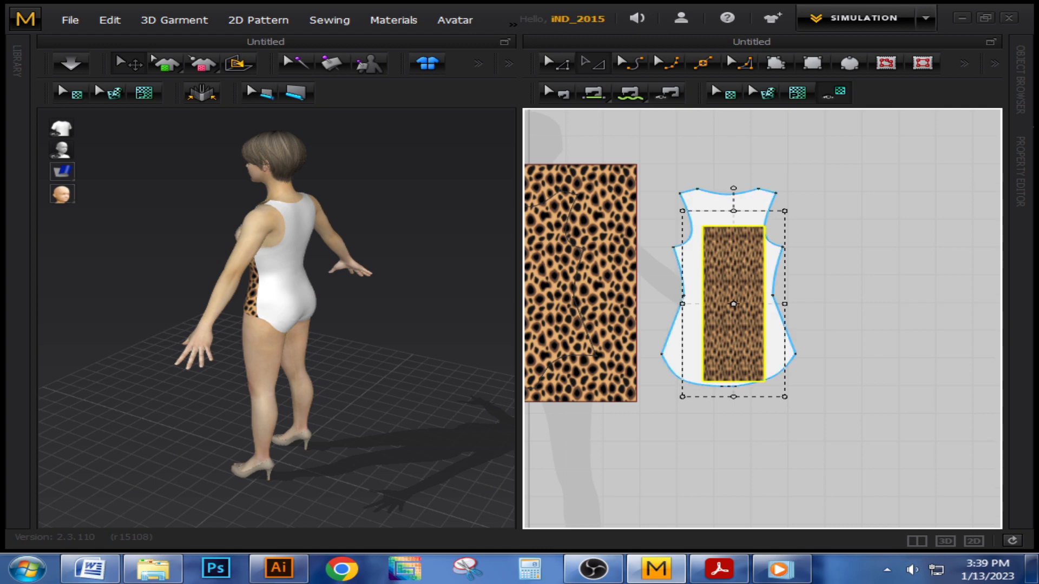
click(717, 202)
right_click(717, 201)
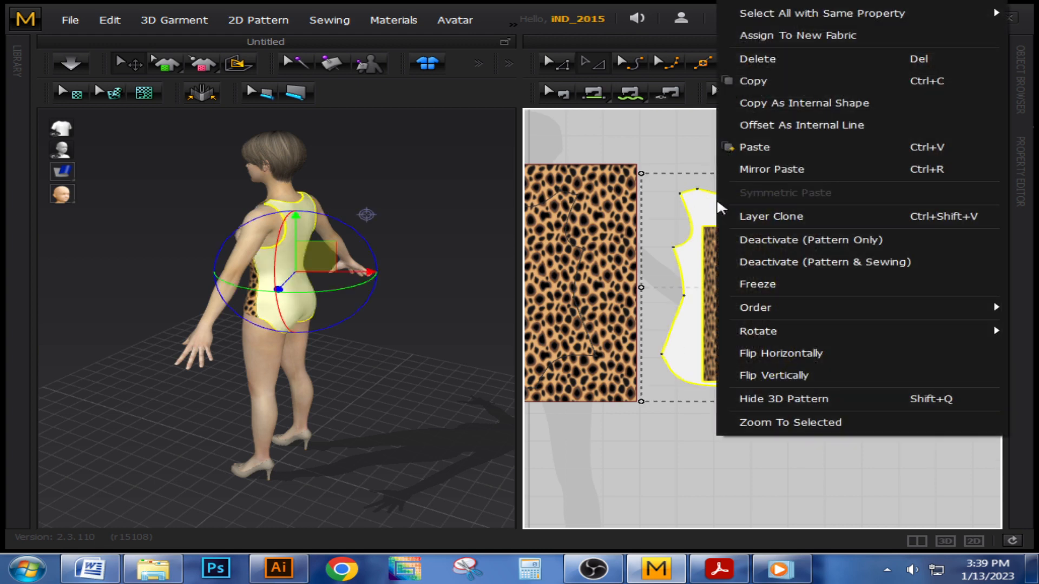
click(670, 214)
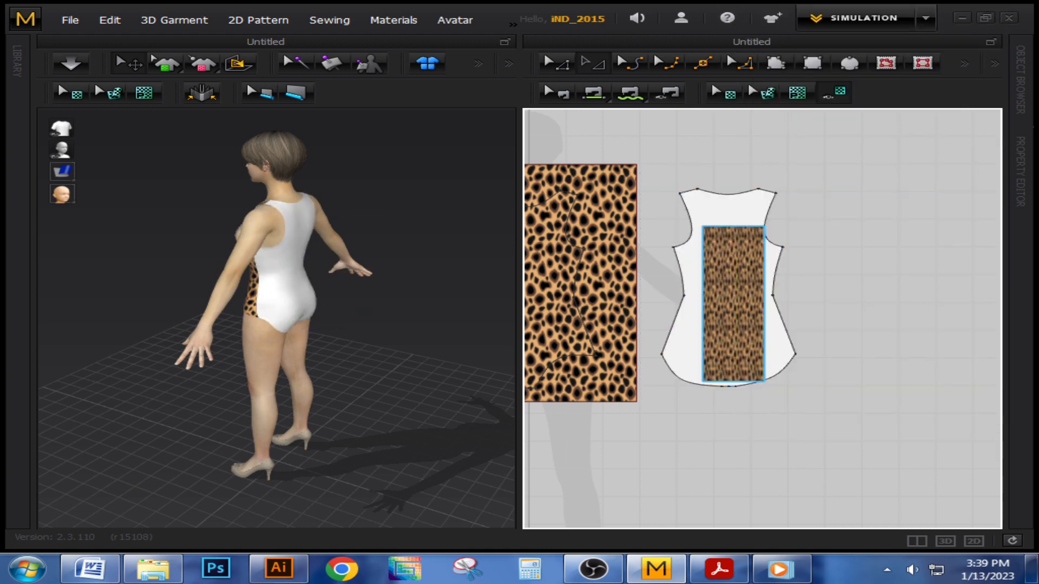
click(715, 269)
click(714, 269)
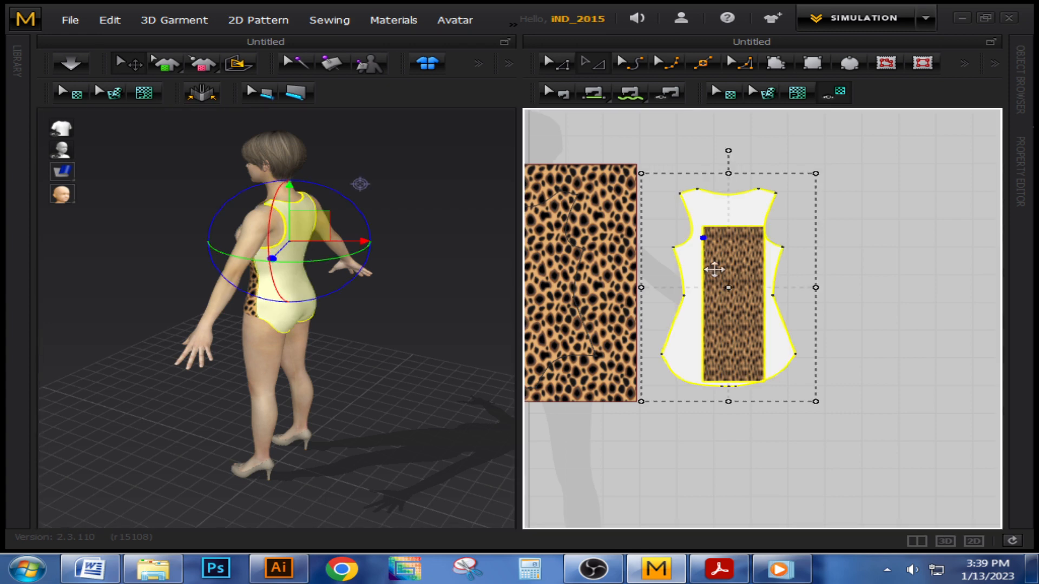
click(599, 143)
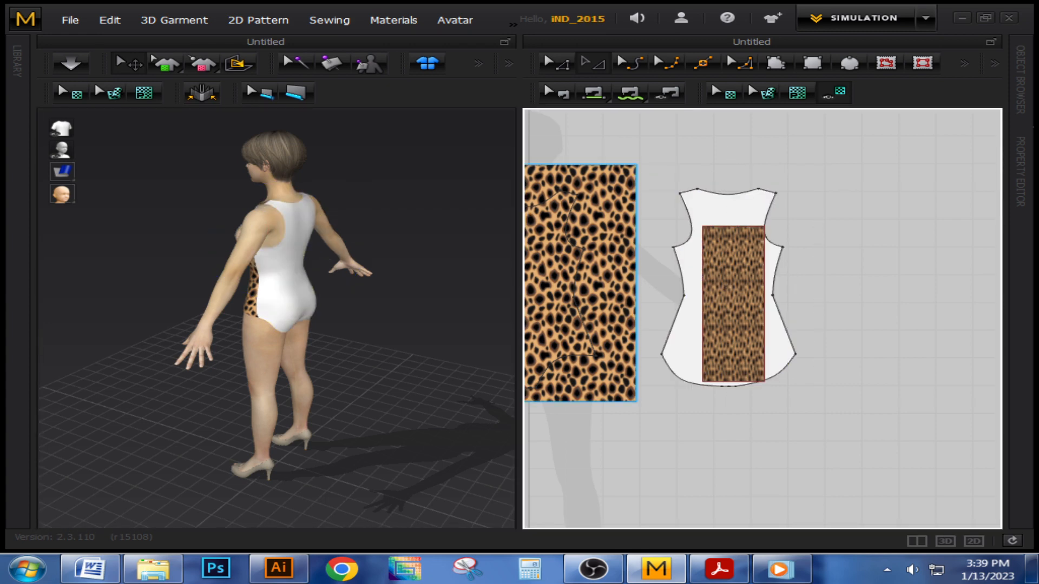
- Stretch the animal-skin graphic sideways, upward and downward until it covers the whole back piece, shift it slightly and deselect it
right_drag(373, 259, 460, 250)
right_drag(259, 260, 400, 271)
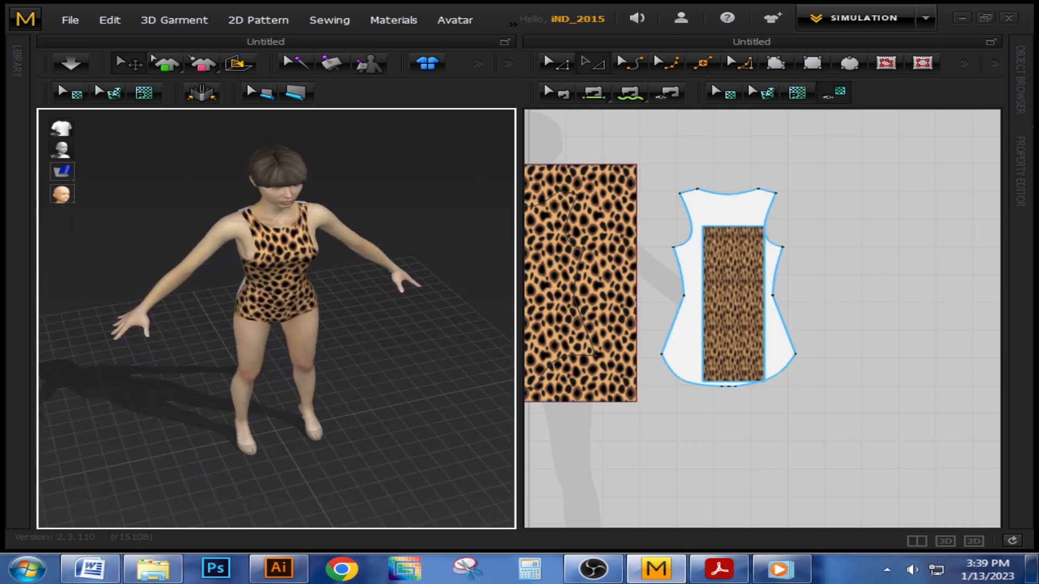
click(726, 274)
drag(682, 304, 636, 304)
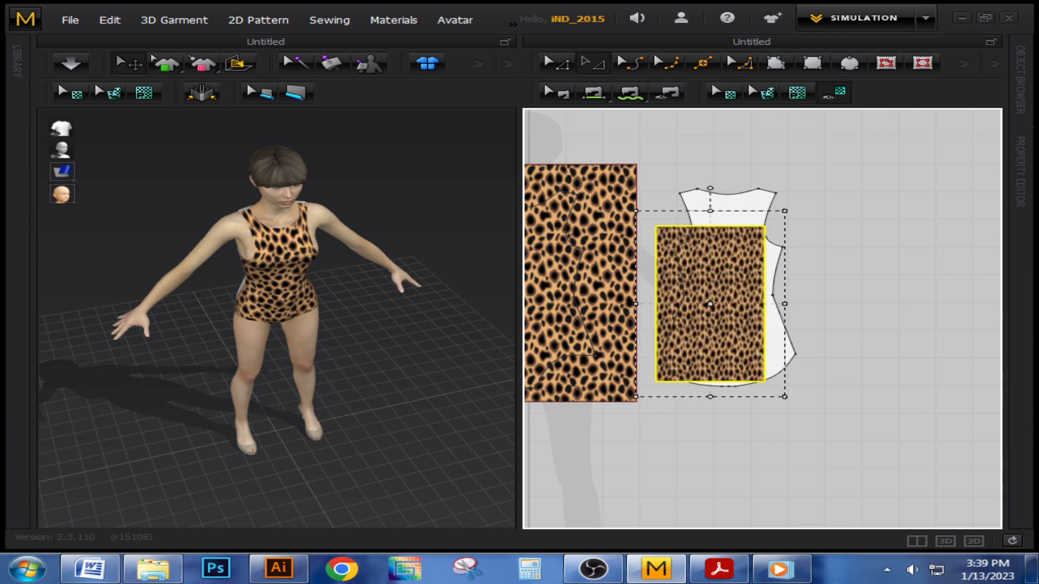
drag(785, 304, 867, 304)
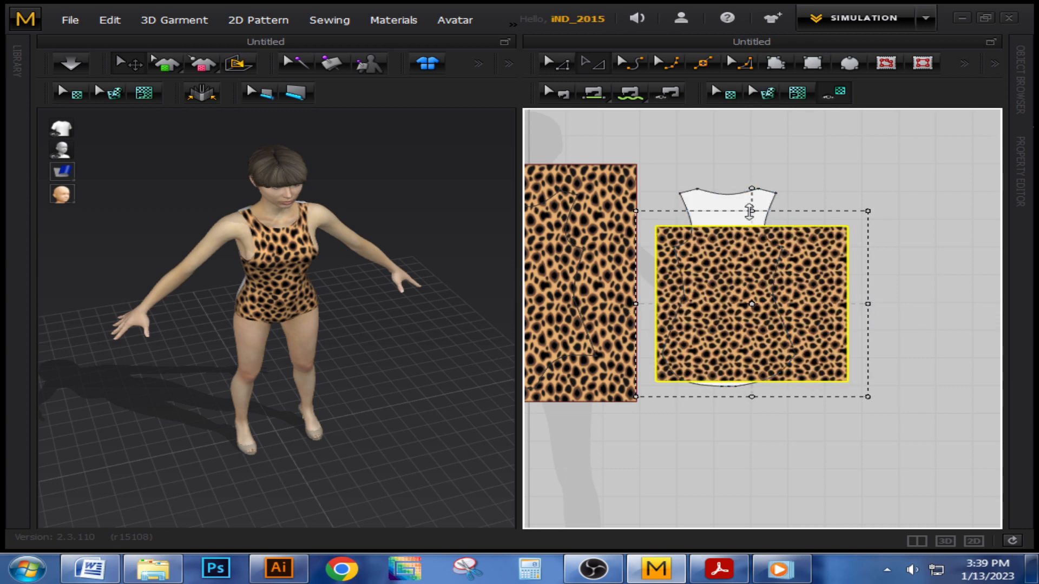
drag(751, 211, 751, 145)
drag(752, 397, 779, 430)
click(882, 403)
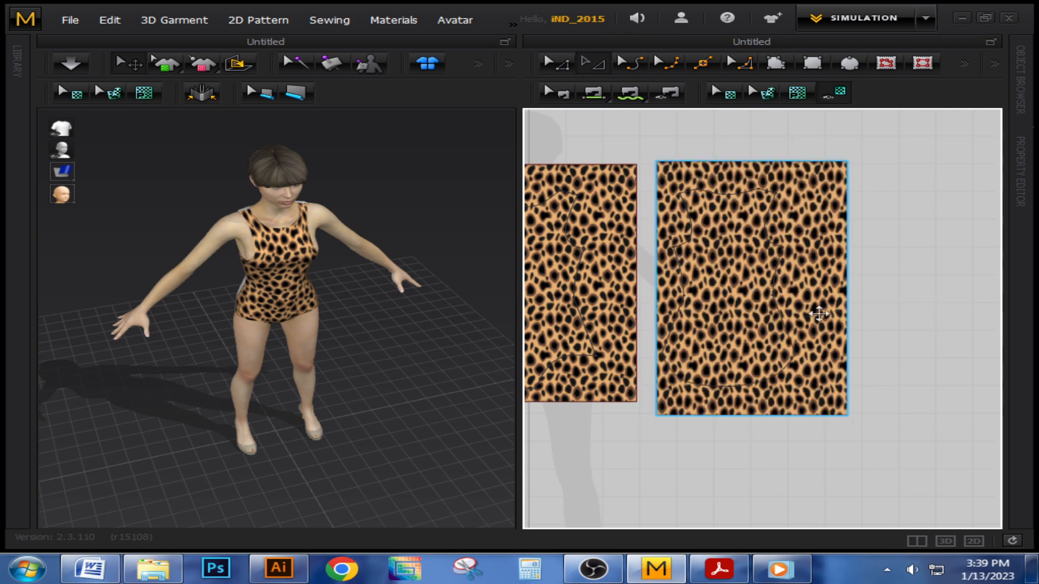
drag(817, 315, 805, 318)
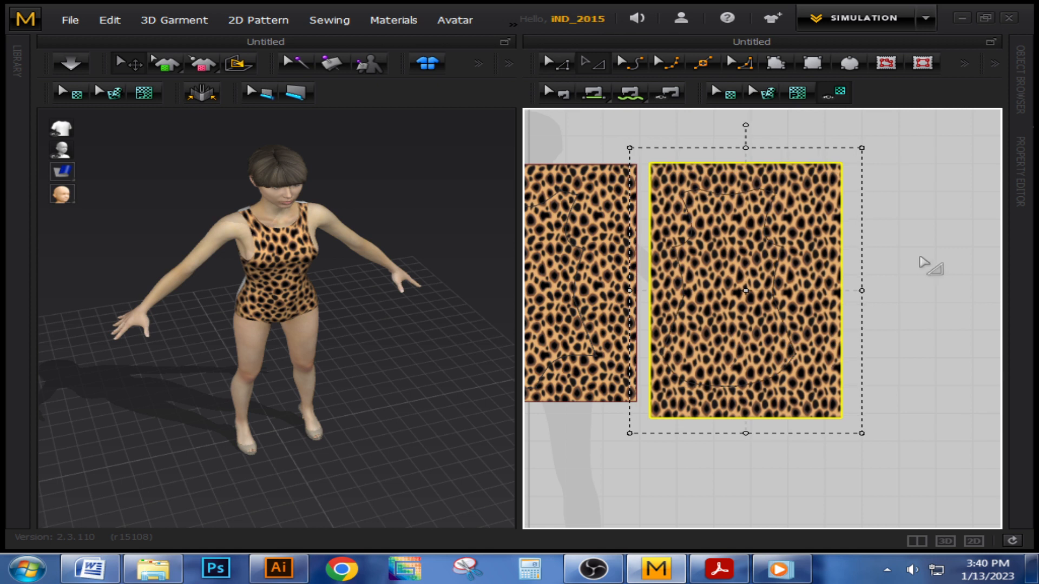
click(924, 261)
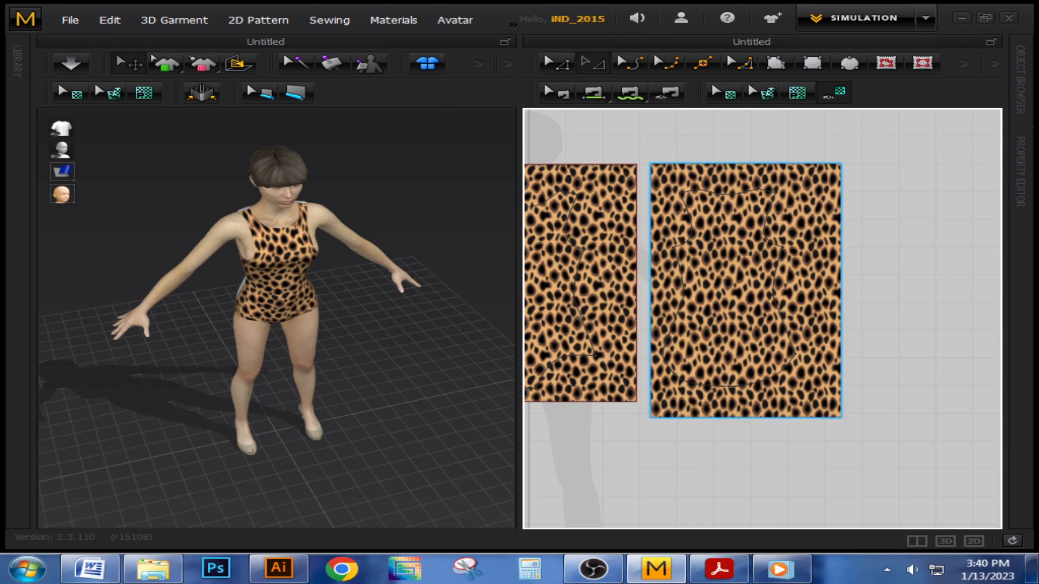
- Examine the back of the bodysuit on the avatar for the animal-skin graphic
right_drag(352, 357, 482, 346)
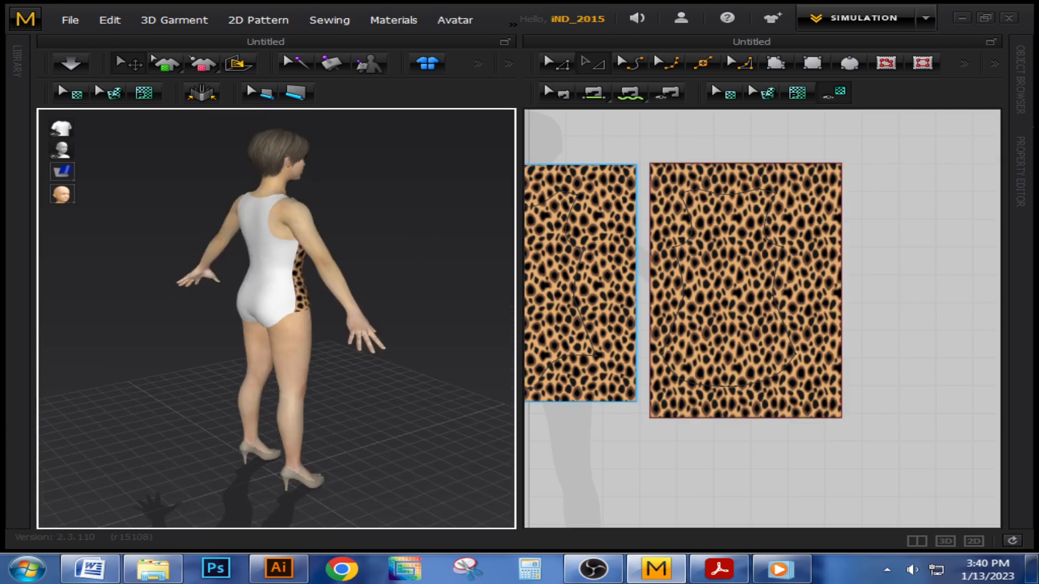
click(268, 276)
right_click(751, 298)
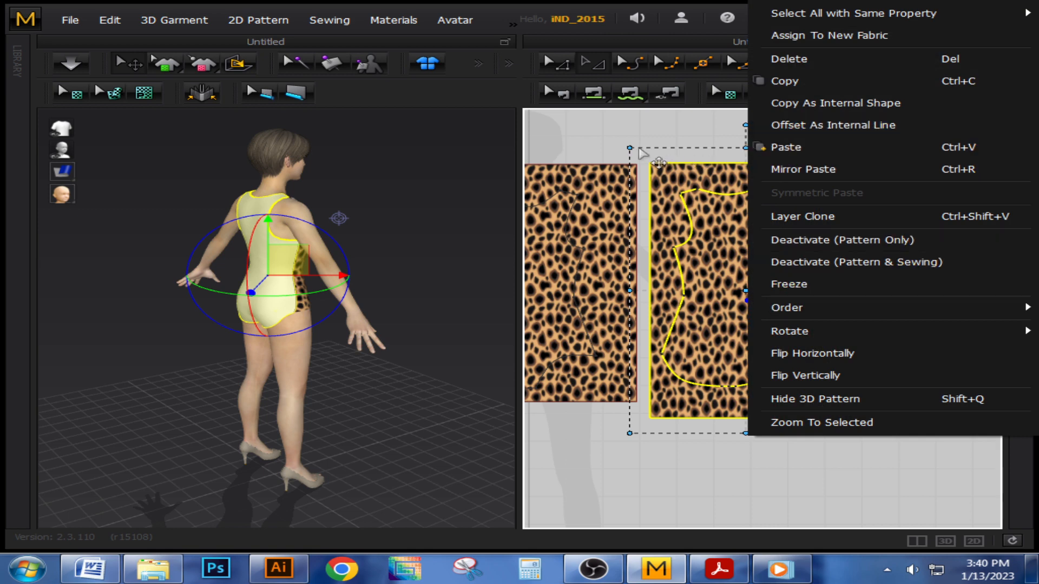
click(743, 230)
click(743, 230)
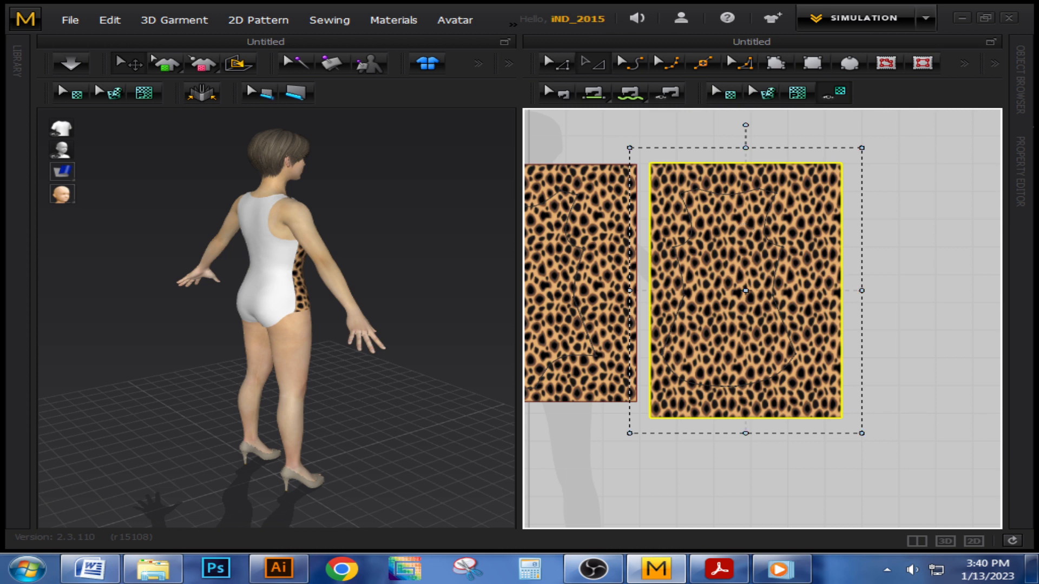
right_drag(422, 260, 384, 292)
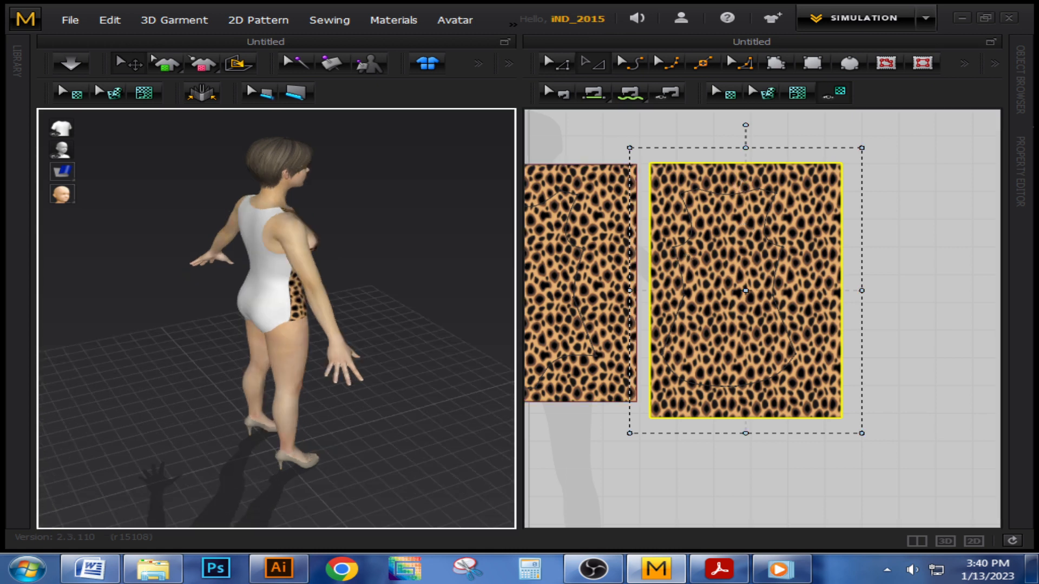
click(894, 230)
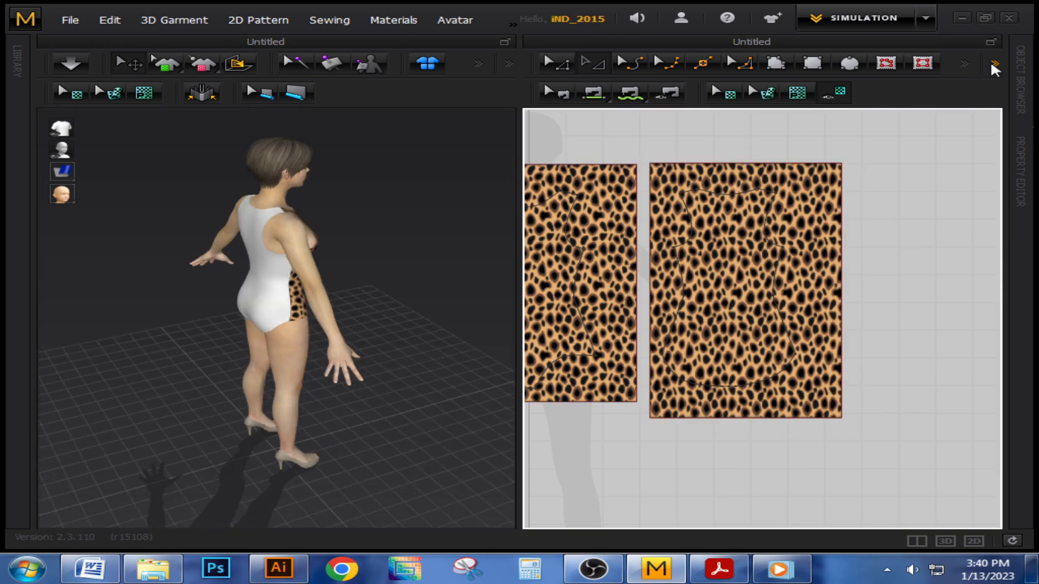
- Check the fabric assignment in the back piece's properties
click(1021, 162)
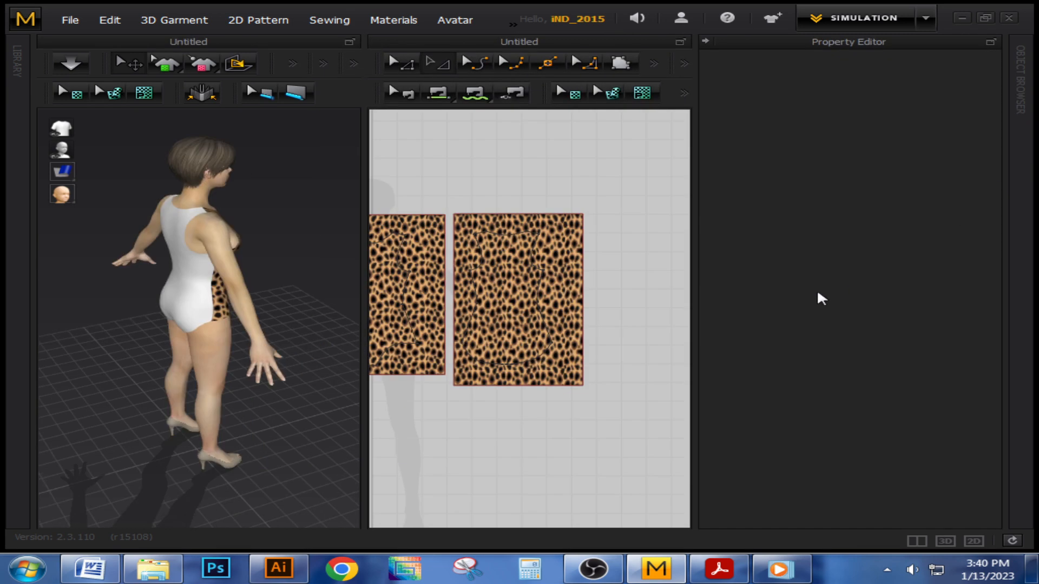
right_drag(238, 303, 303, 295)
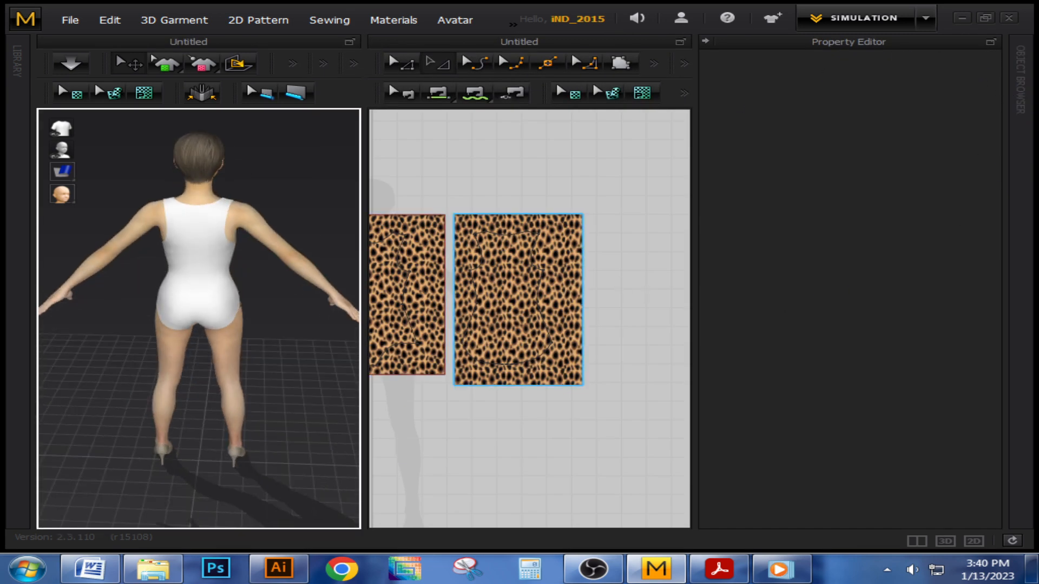
click(205, 272)
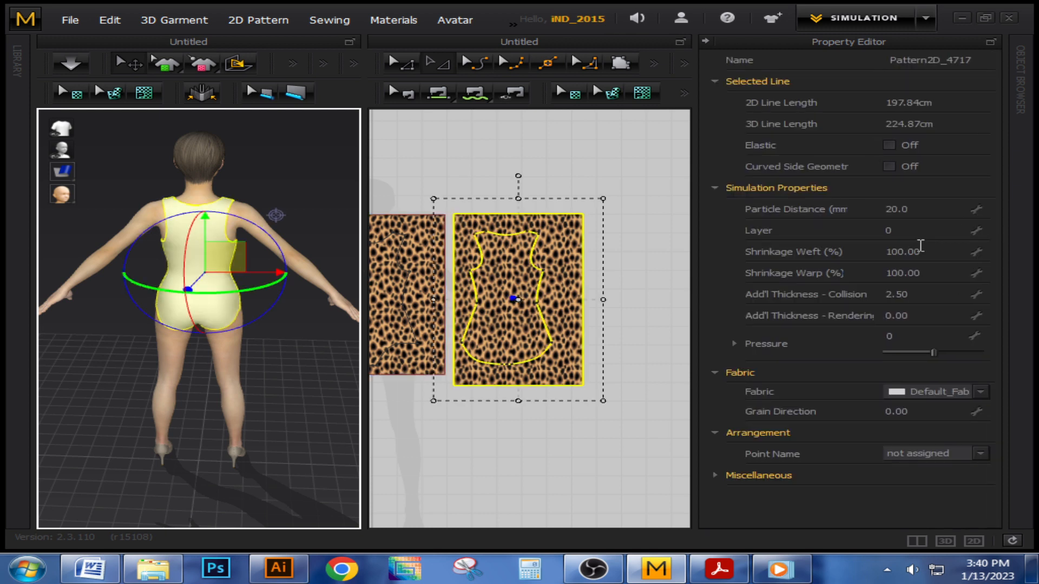
click(949, 393)
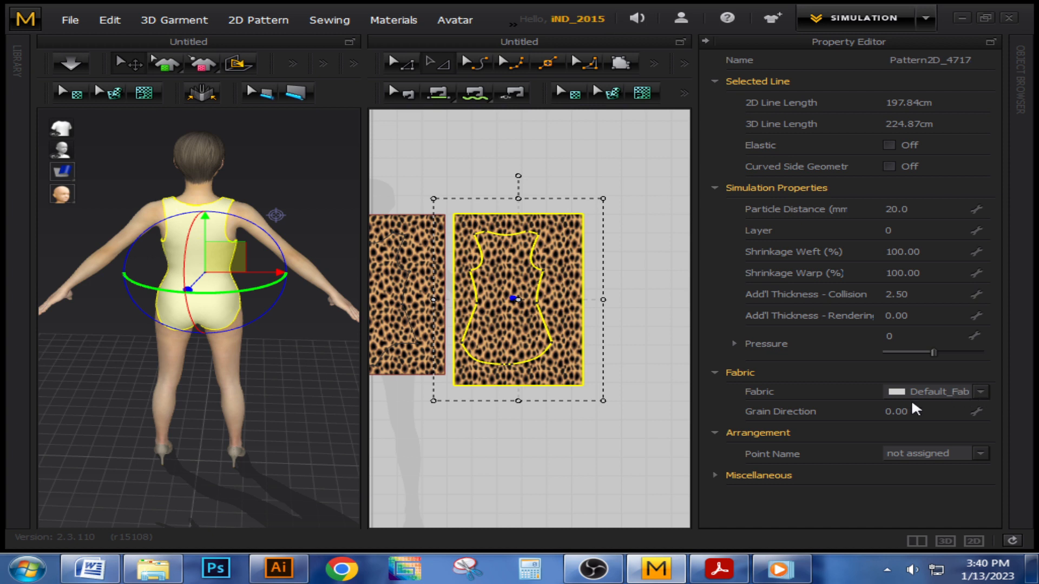
click(979, 393)
click(706, 43)
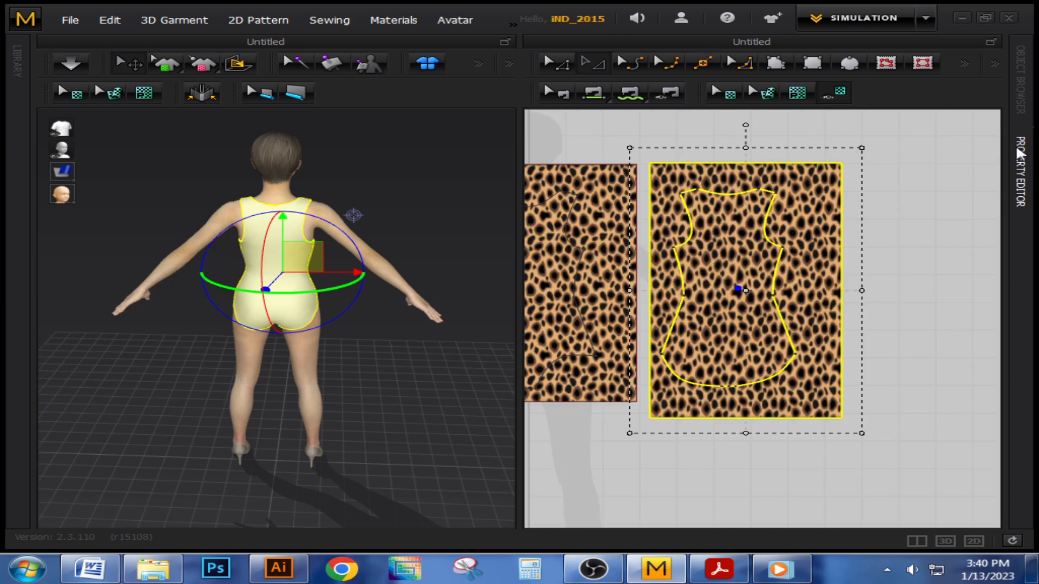
- Add two new fabrics to the garment's fabric list
click(1020, 92)
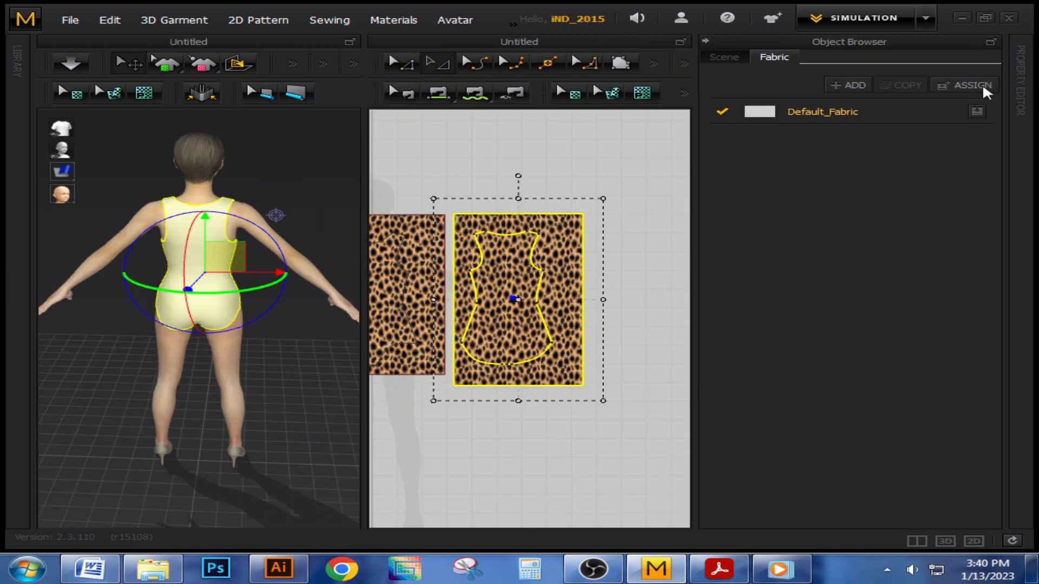
click(852, 85)
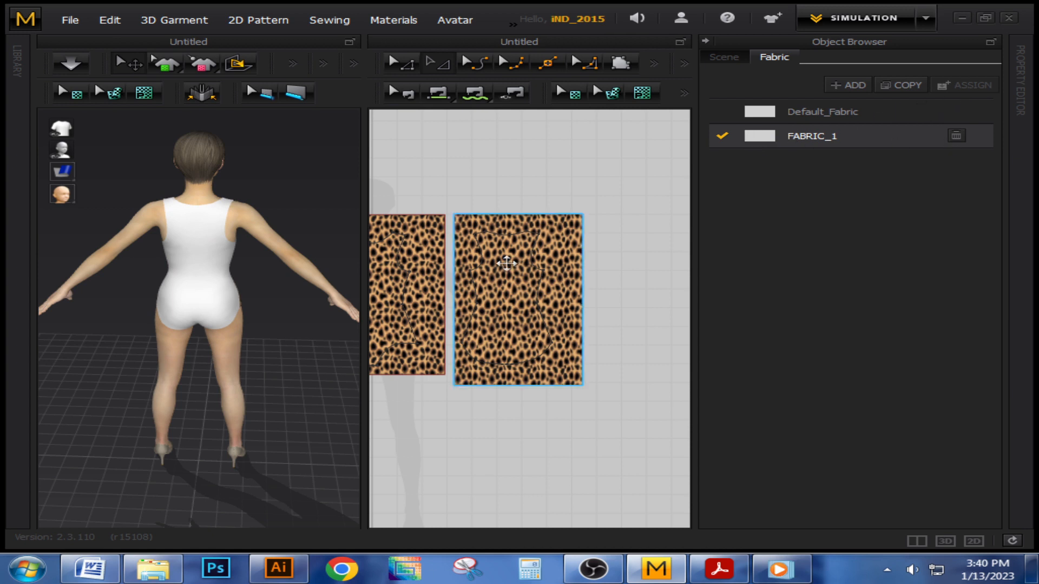
click(201, 265)
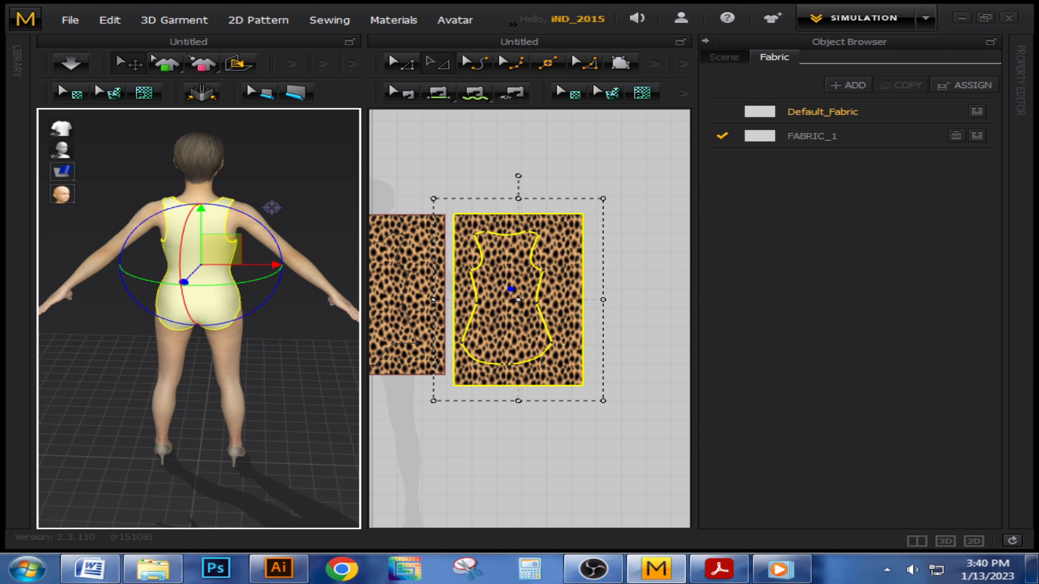
click(854, 86)
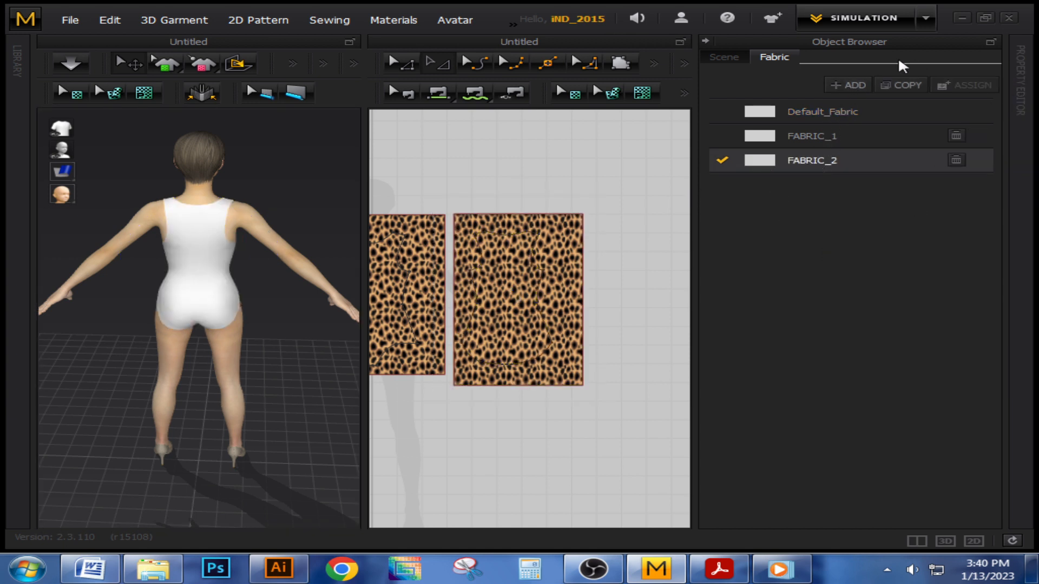
- Assign the animal-skin image Untitled-1 as the texture of FABRIC_2 in its properties
click(1022, 103)
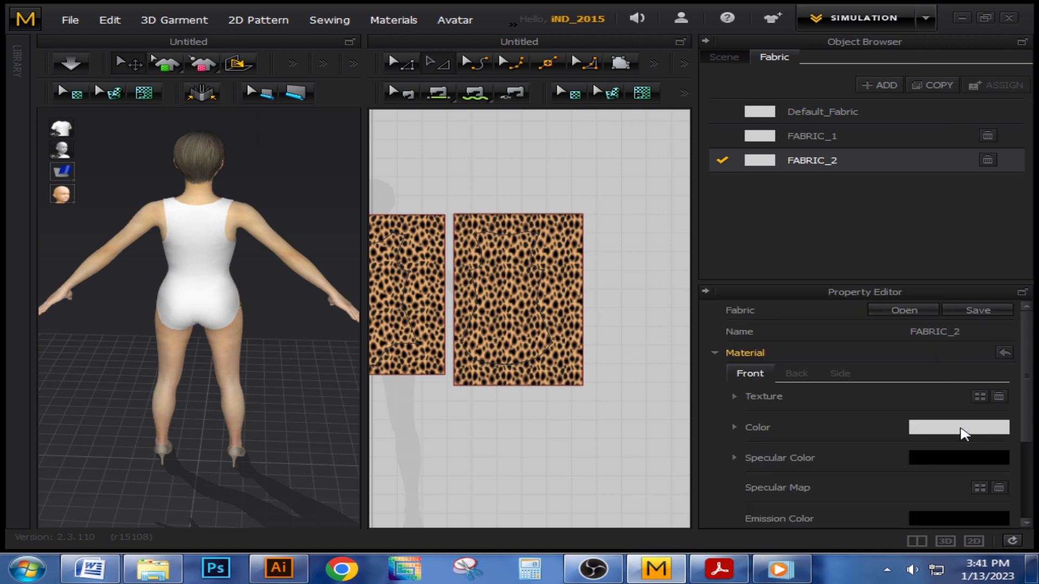
click(953, 331)
click(1000, 332)
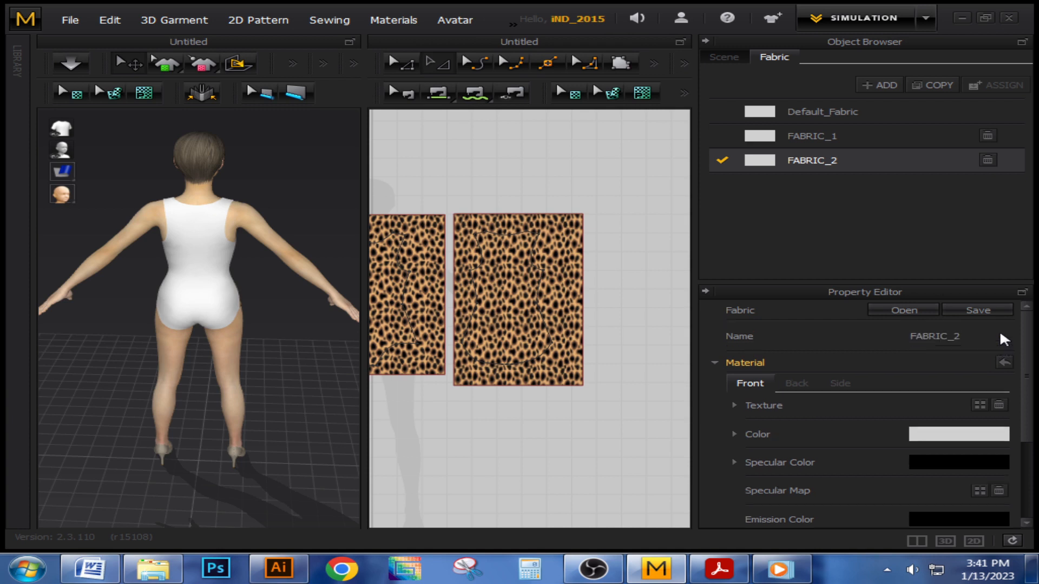
click(955, 328)
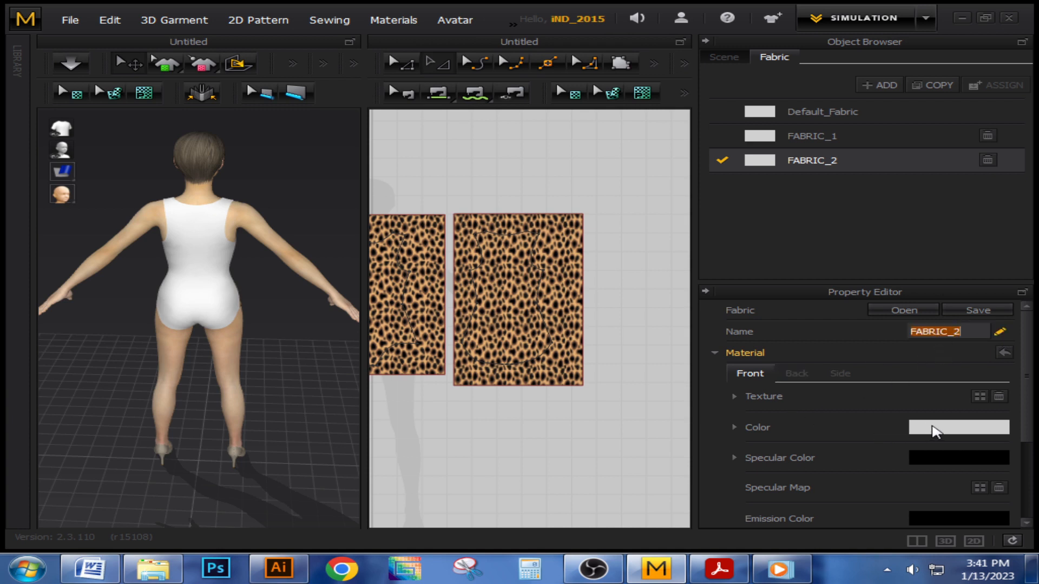
scroll(872, 450, down, 1)
scroll(875, 439, up, 1)
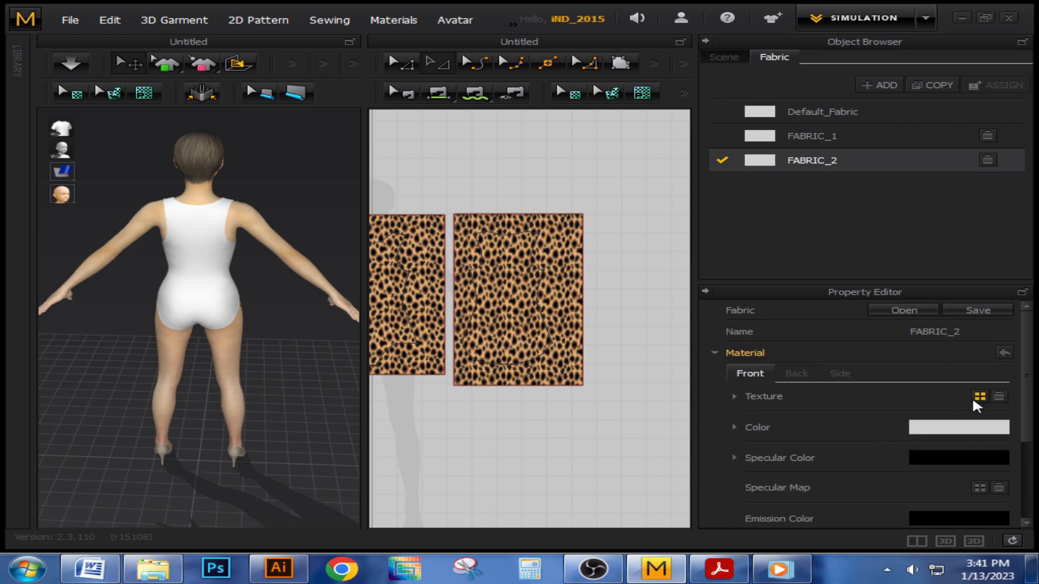
click(979, 396)
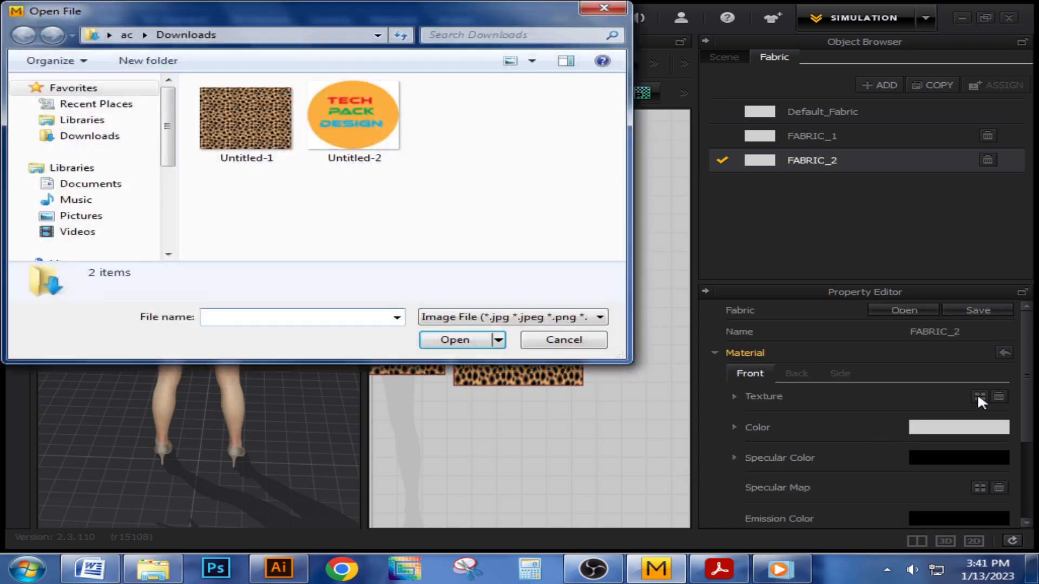
click(245, 118)
click(452, 340)
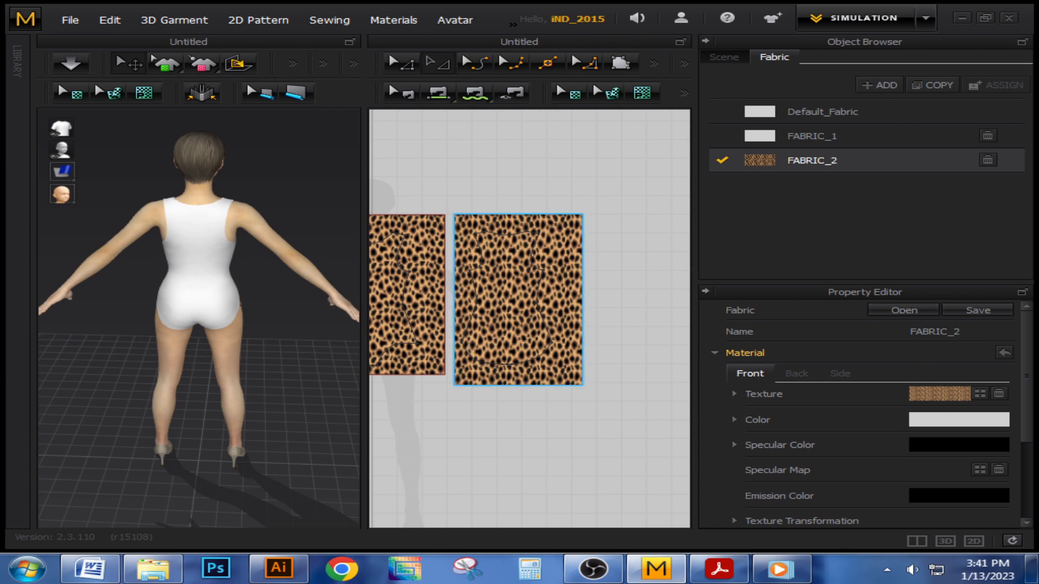
- Set FABRIC_2's material colour to teal 2C9A9A and check the bodysuit's back piece on the avatar
click(203, 284)
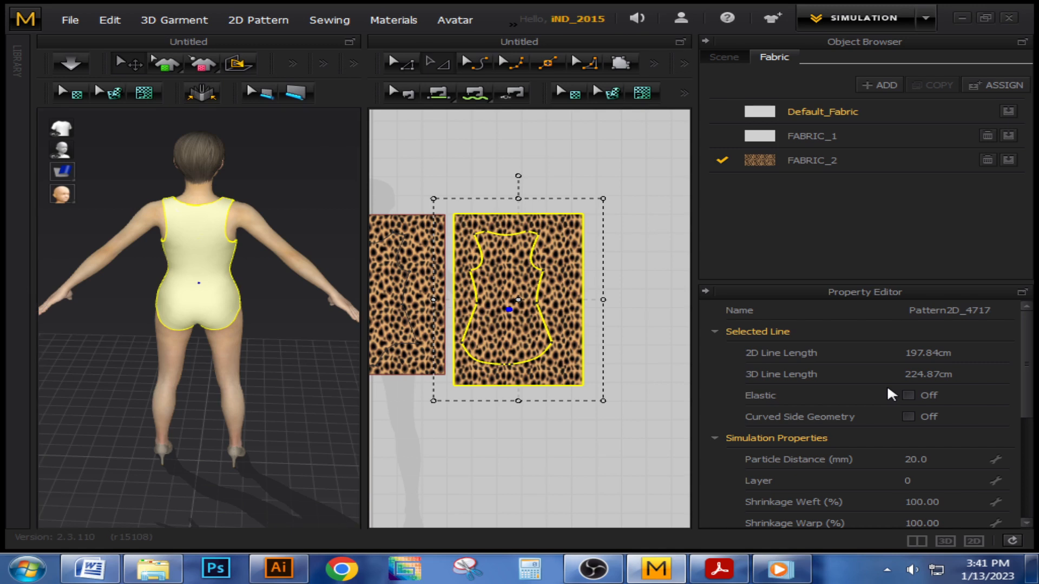
click(801, 159)
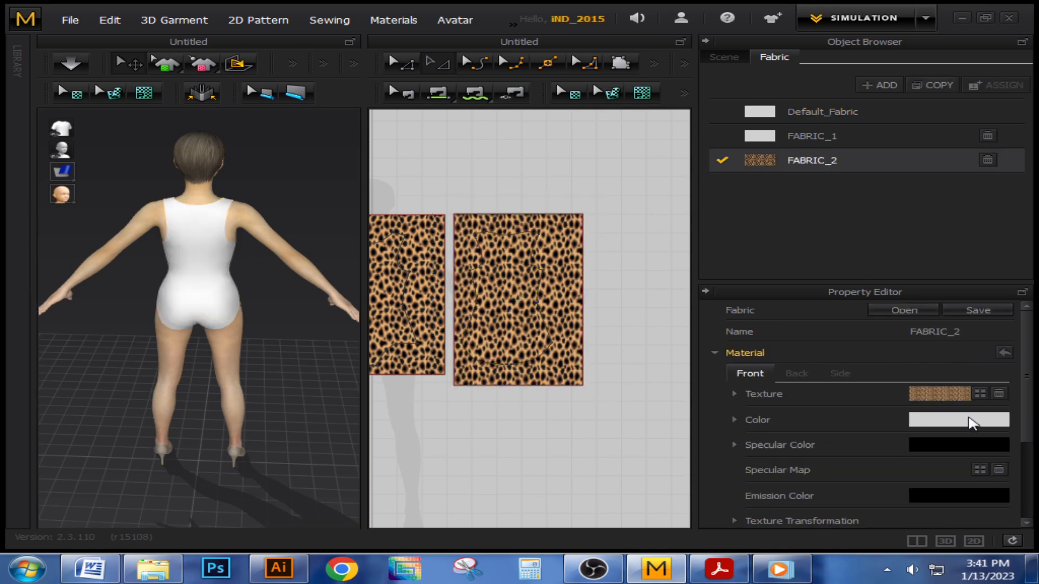
click(959, 422)
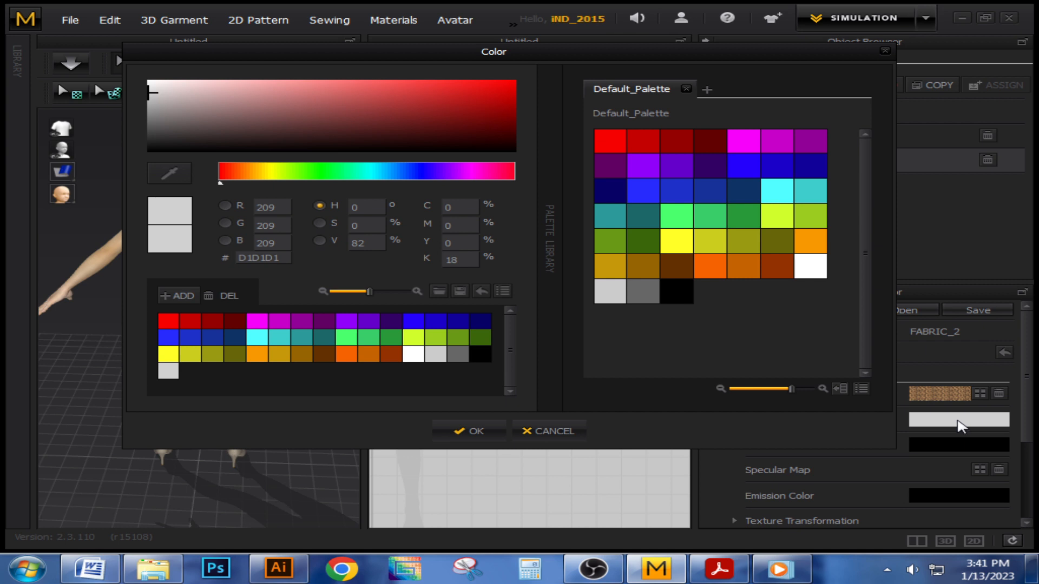
click(300, 336)
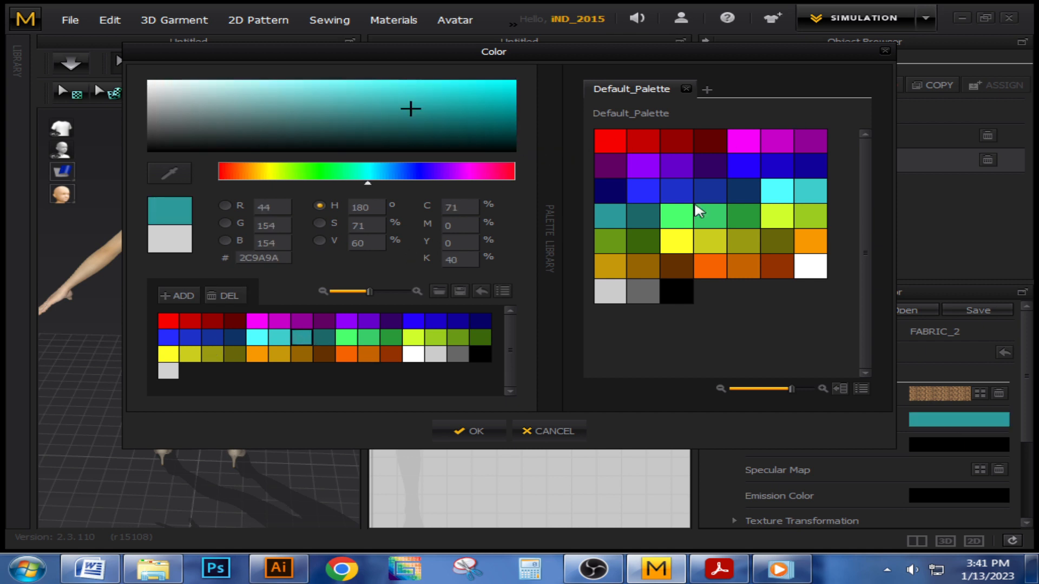
click(471, 430)
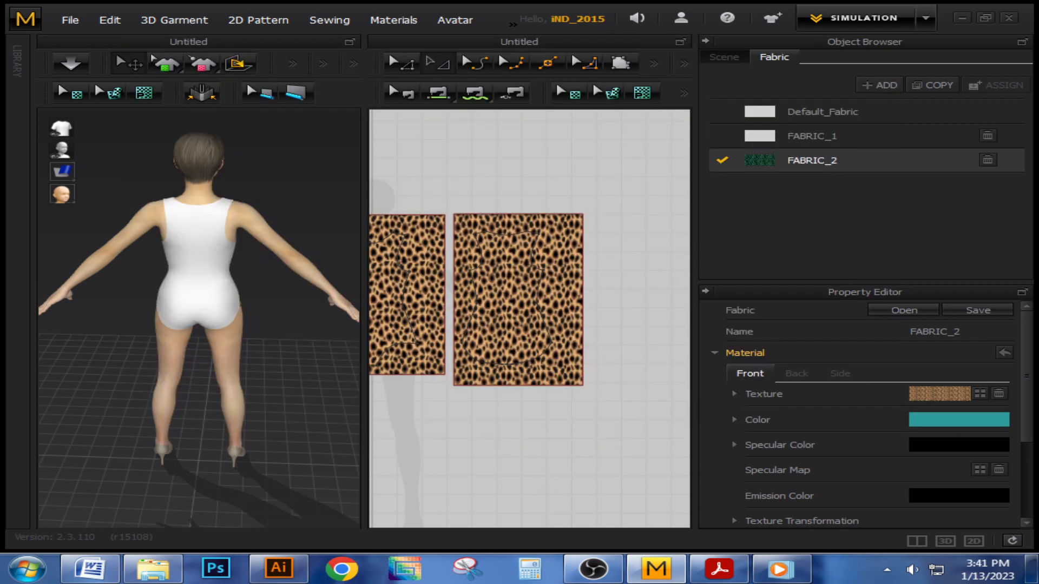
click(211, 291)
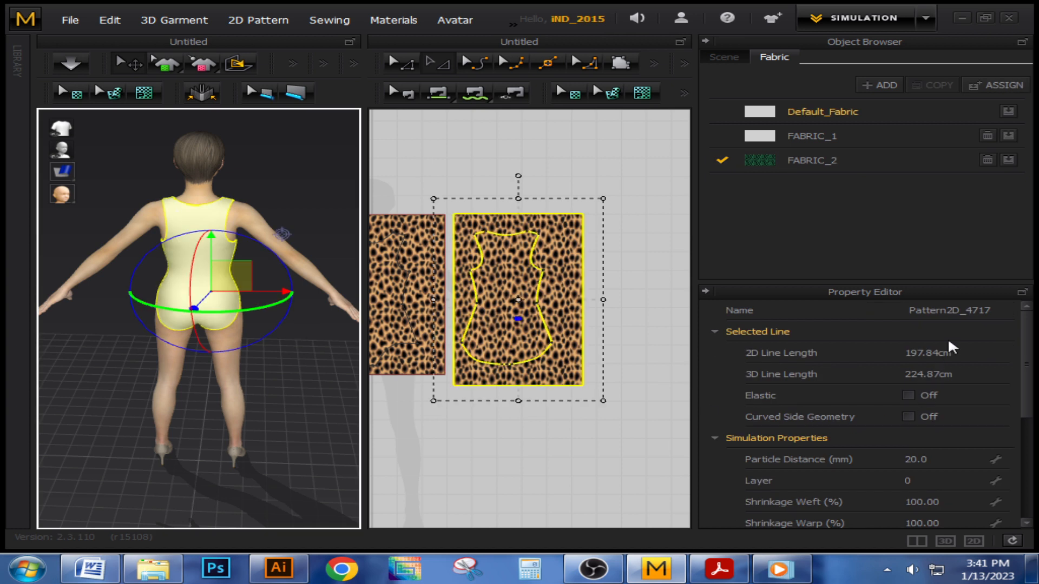
click(822, 161)
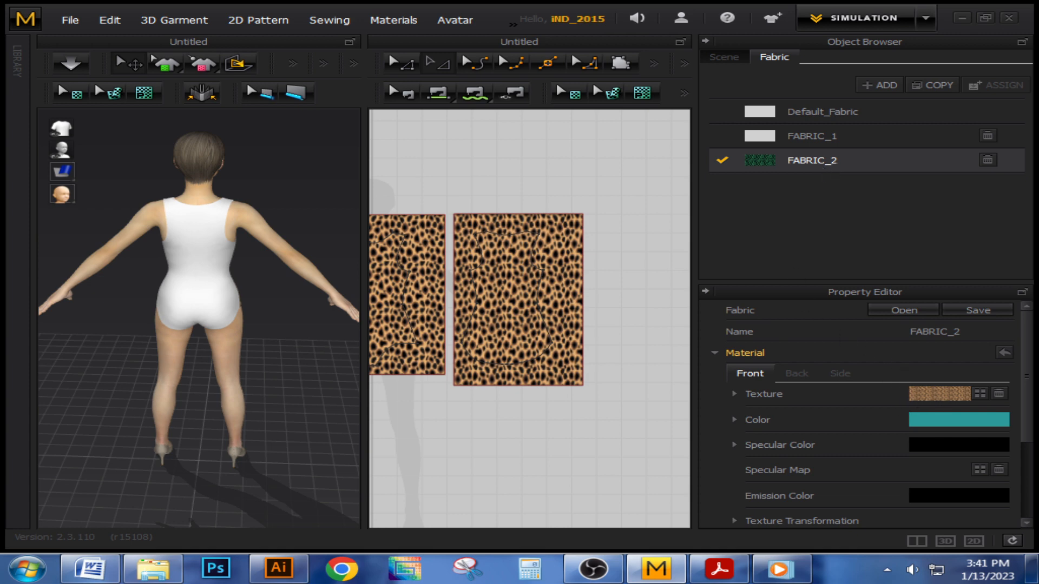
click(195, 276)
right_drag(190, 309, 282, 213)
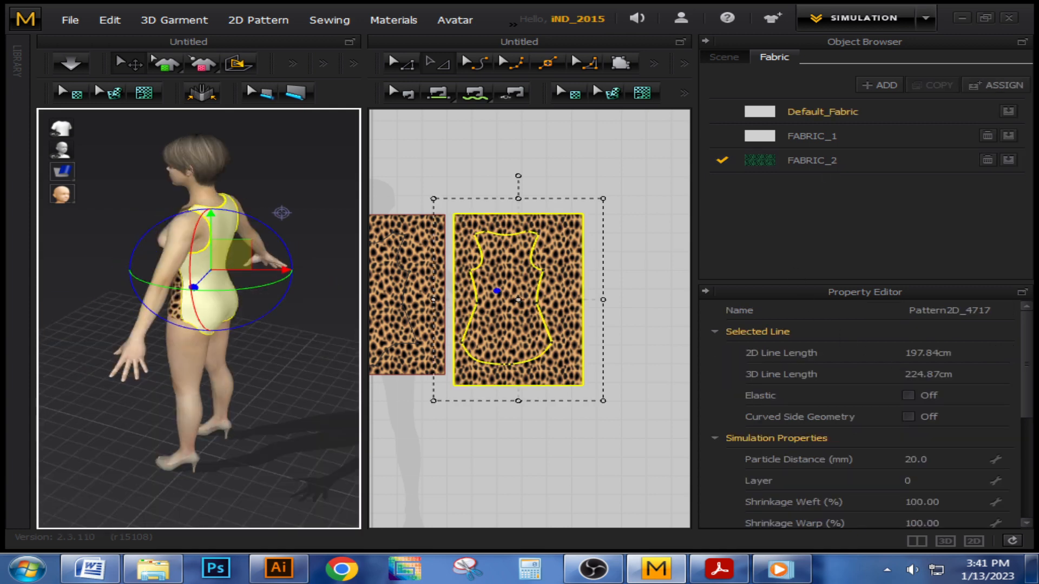
click(612, 200)
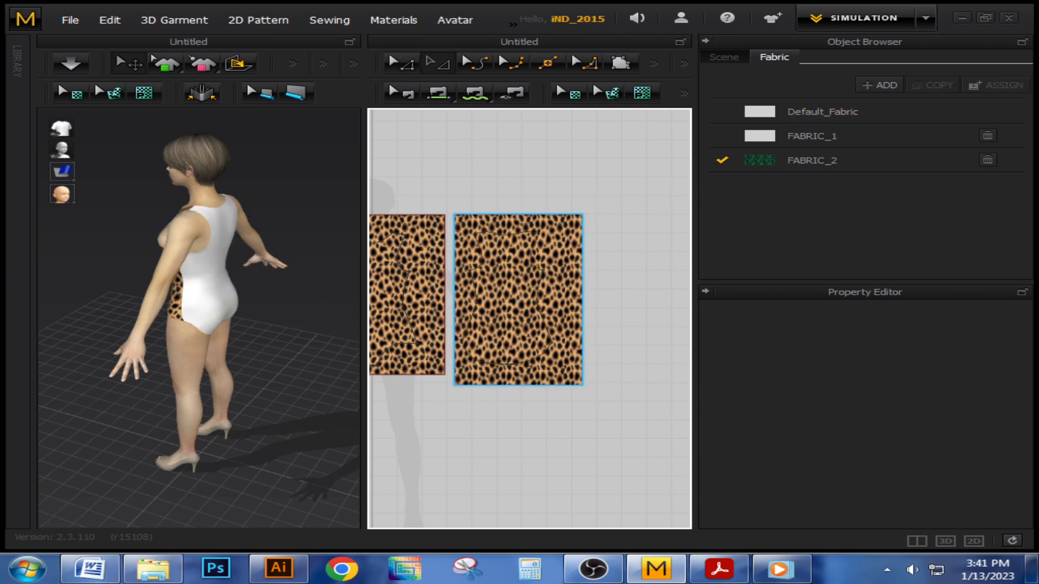
click(521, 268)
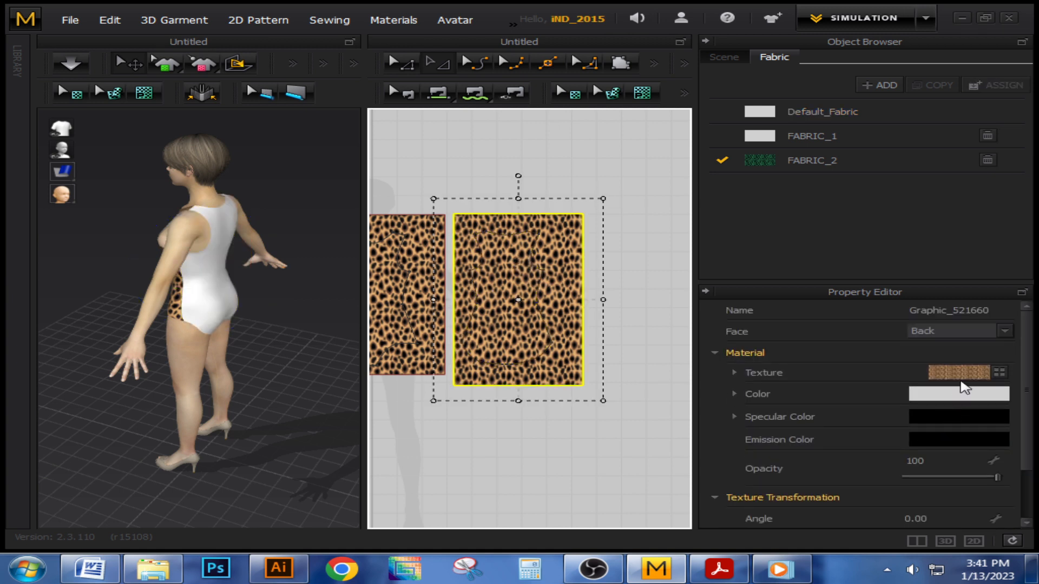
click(999, 372)
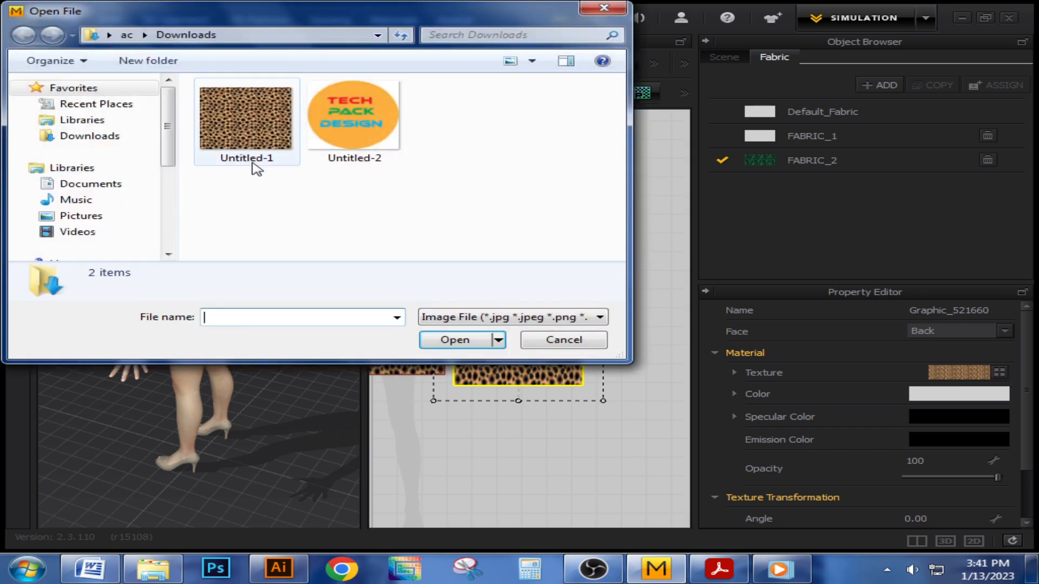
click(255, 165)
click(561, 338)
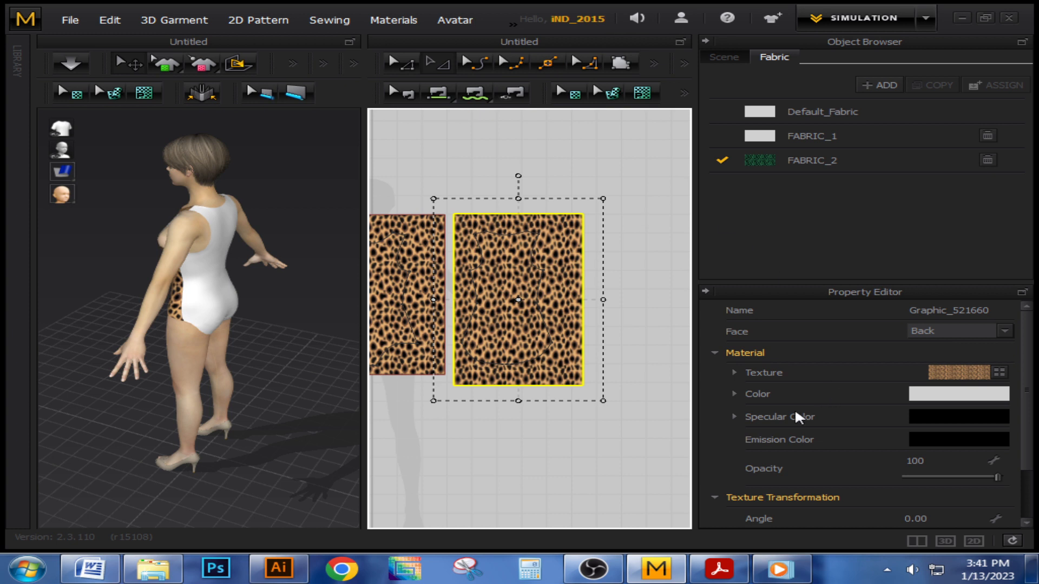
- Delete FABRIC_2 from the fabric list and remove the animal-skin graphics from the front and back pieces
click(995, 161)
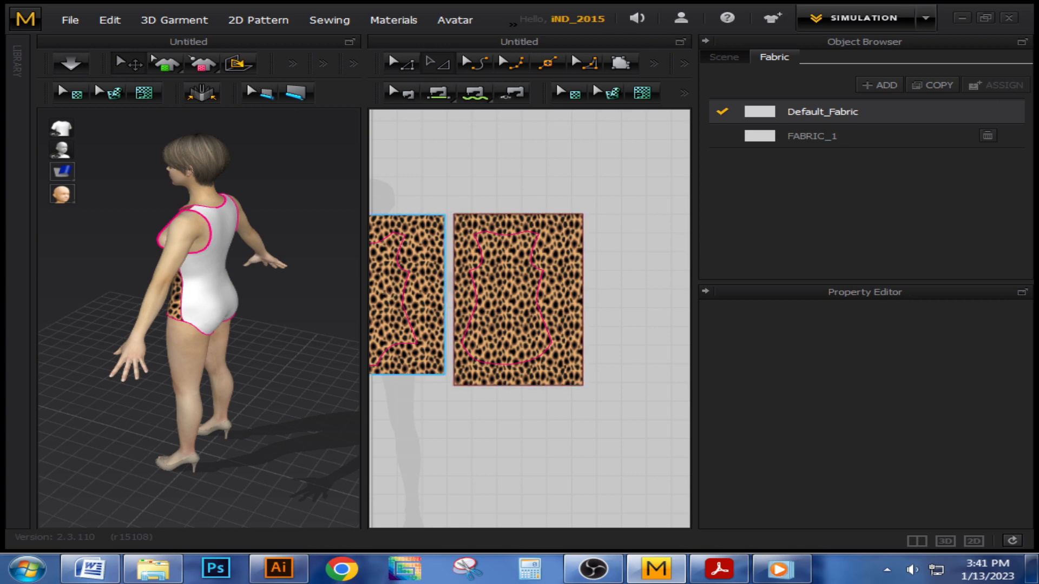
right_drag(130, 303, 275, 291)
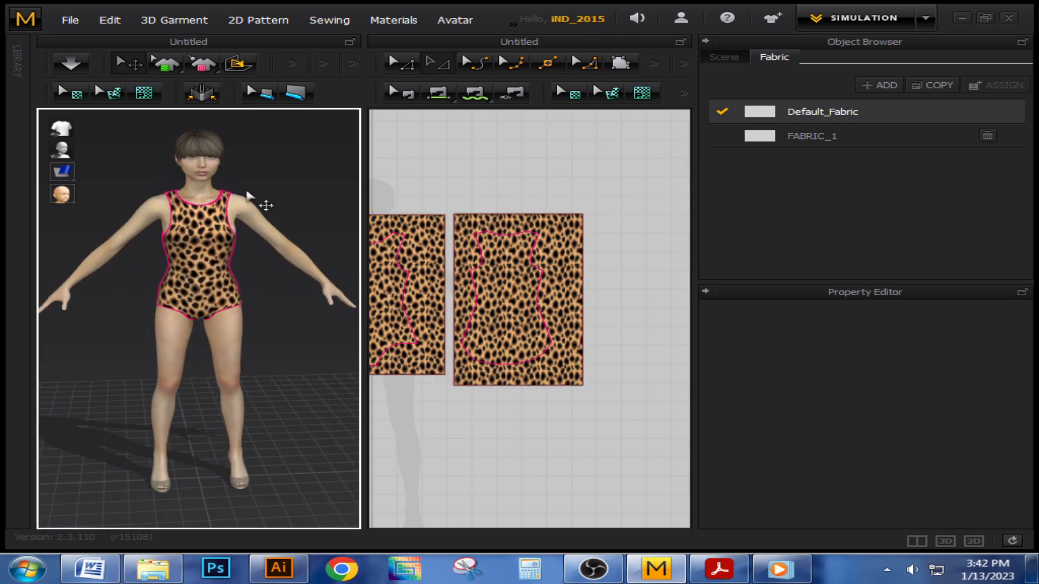
click(405, 264)
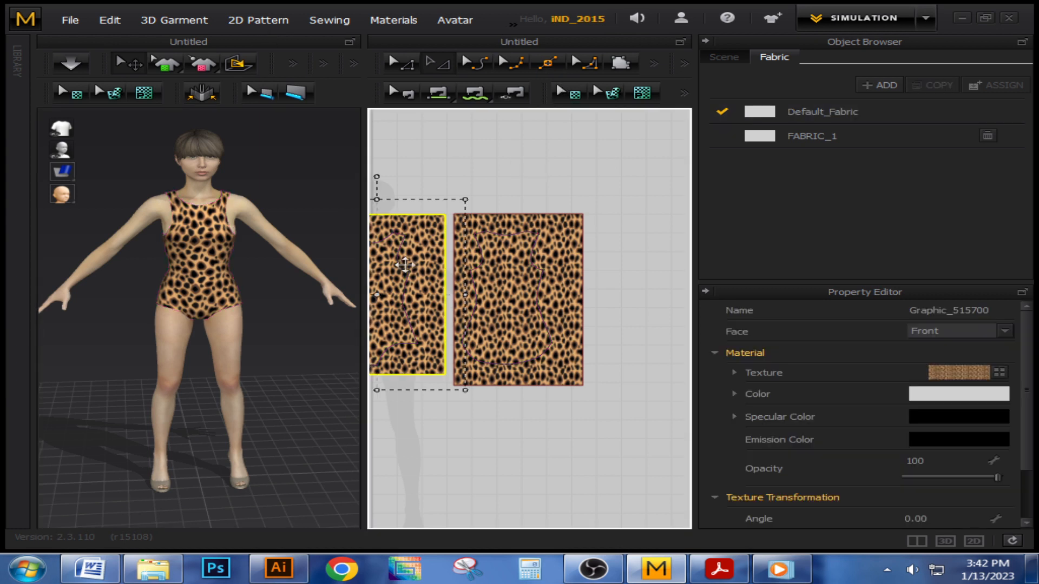
key(Delete)
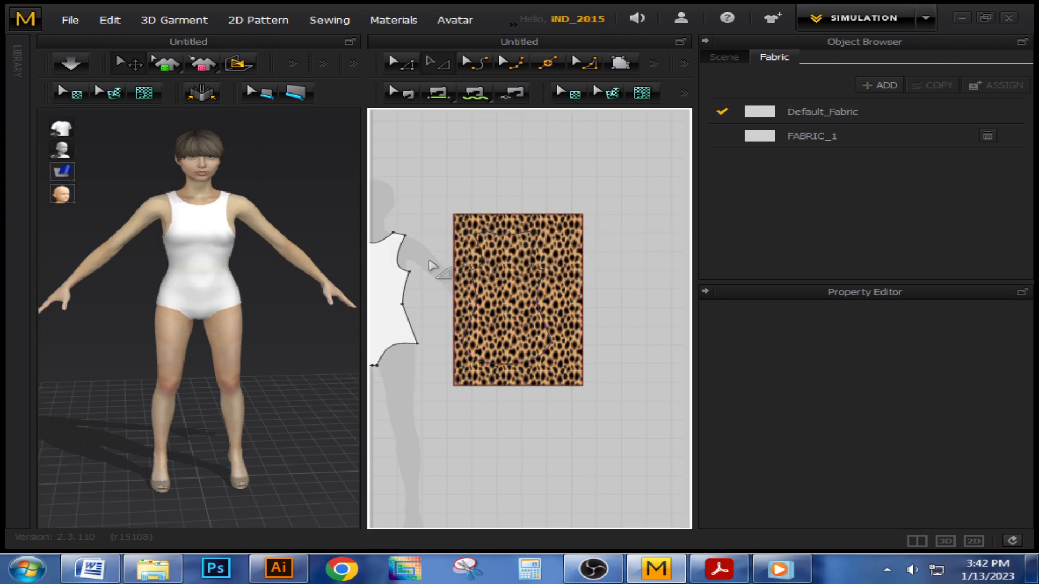
click(553, 287)
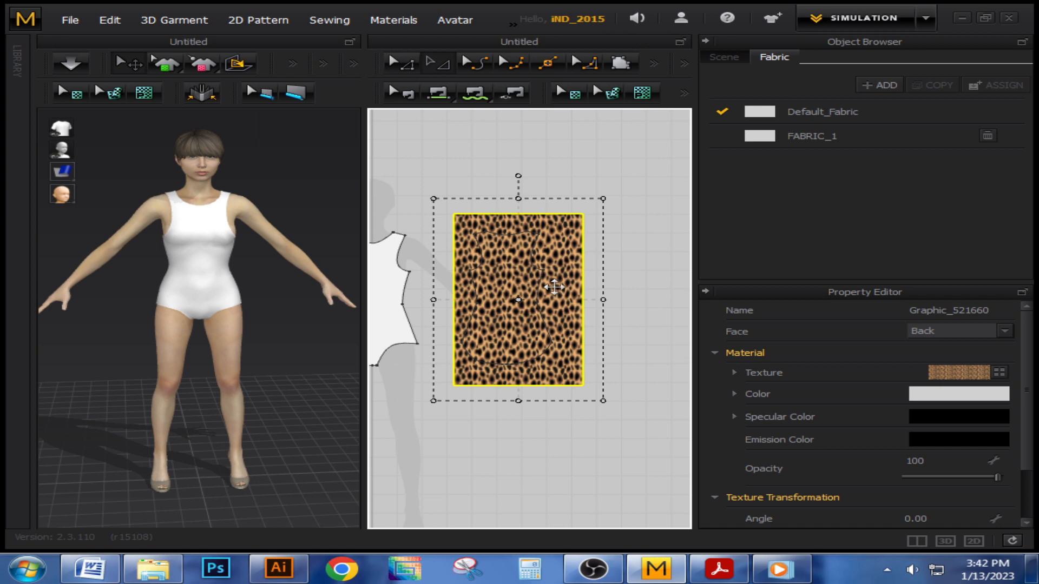
key(Delete)
- Place the image Untitled-1 as a 2D pattern graphic on the upper part of the back piece
click(511, 290)
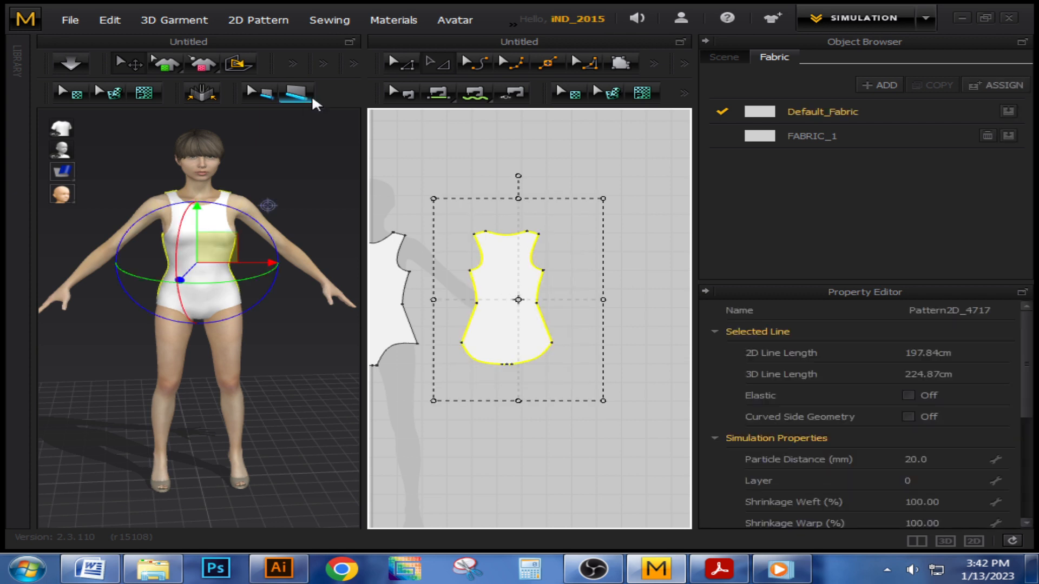
click(380, 25)
mouse_move(400, 83)
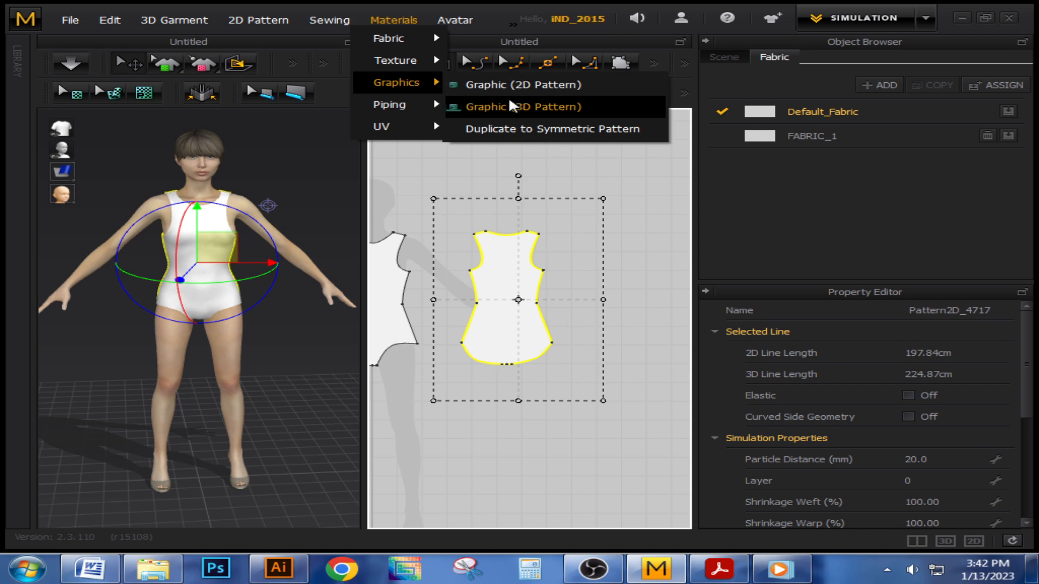
click(506, 90)
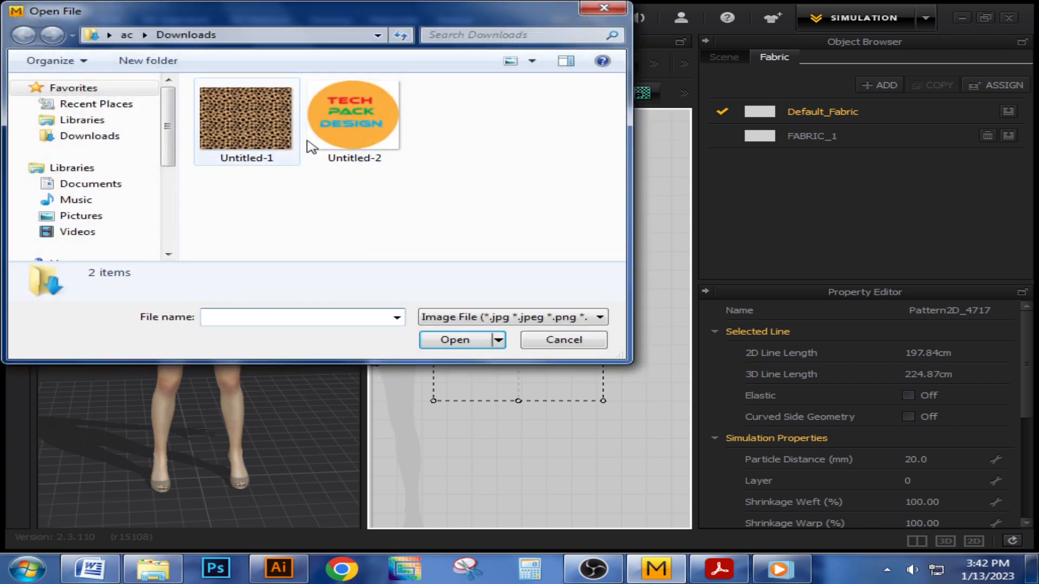
click(246, 120)
click(454, 340)
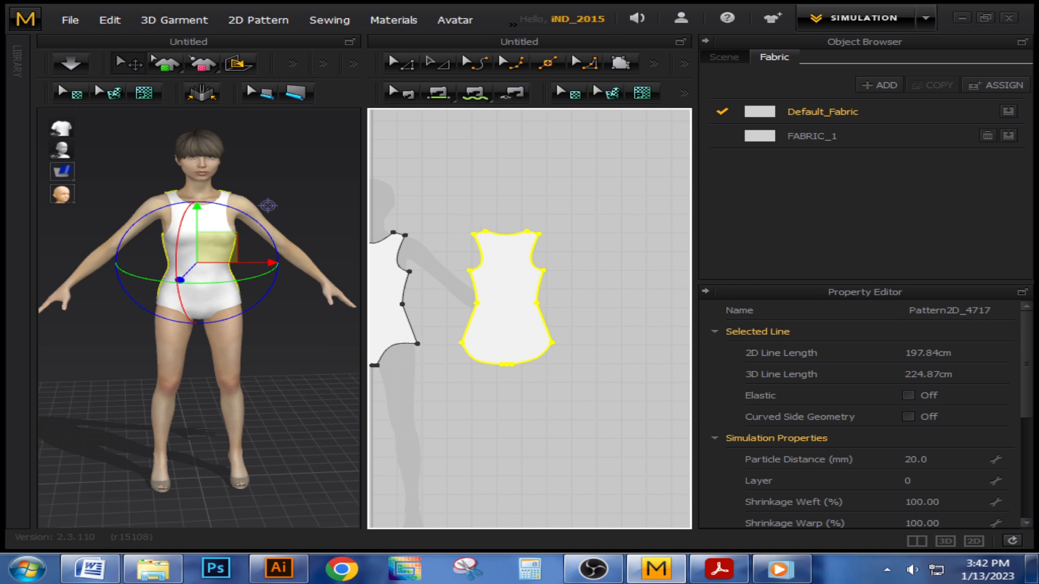
click(499, 278)
click(475, 299)
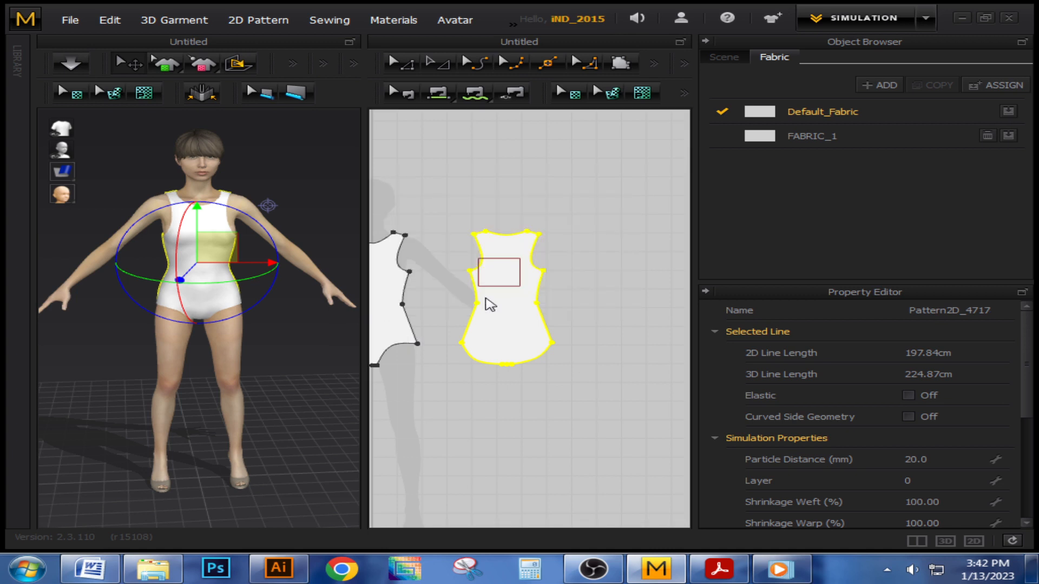
- Stretch the new animal-skin graphic downward, to both sides and upward until it covers the whole back piece, and deselect it
mouse_move(260, 281)
right_down()
mouse_move(154, 318)
mouse_move(241, 289)
right_up()
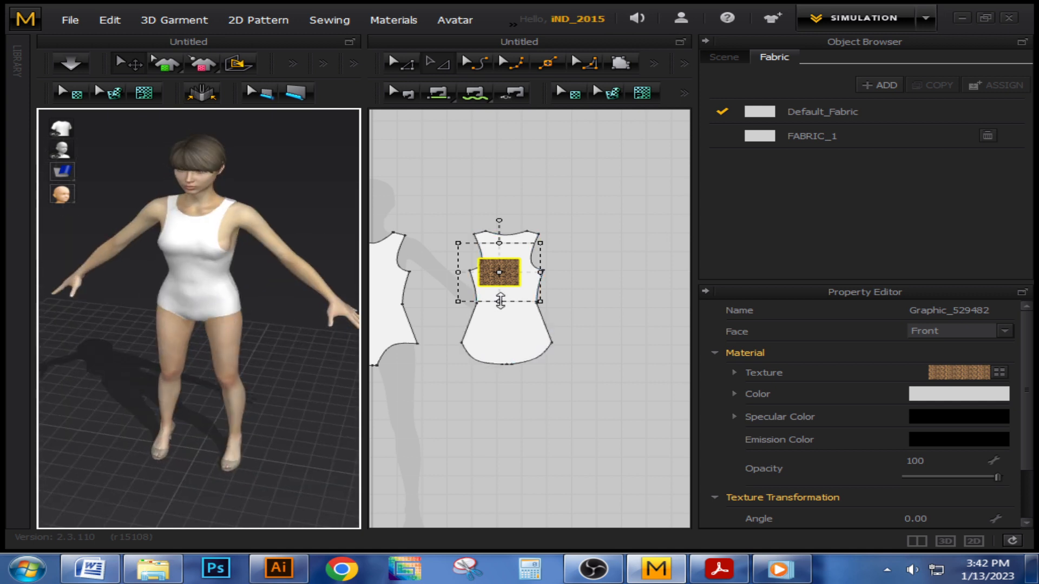
drag(499, 301, 510, 388)
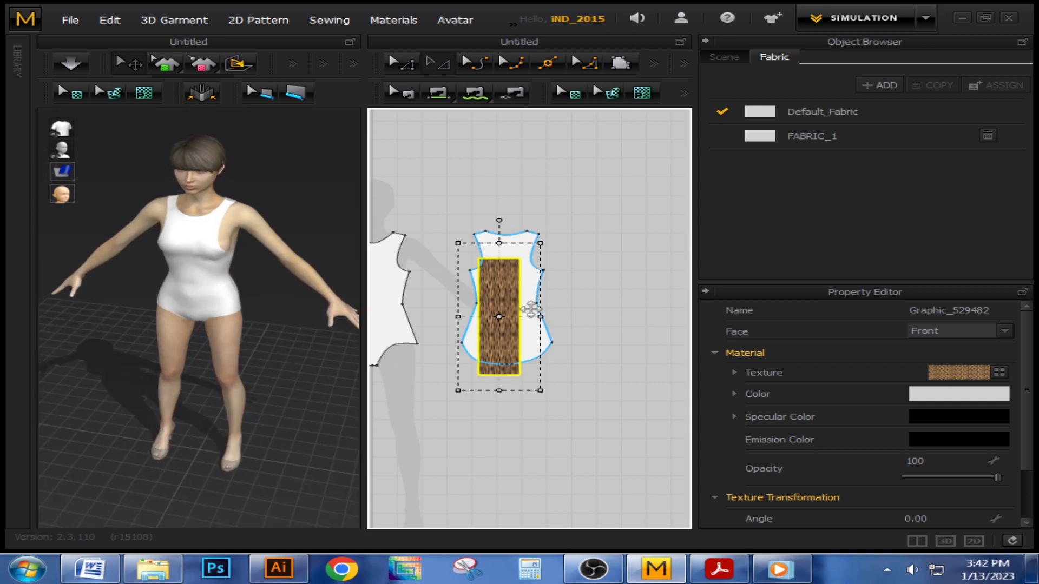
drag(541, 317, 614, 317)
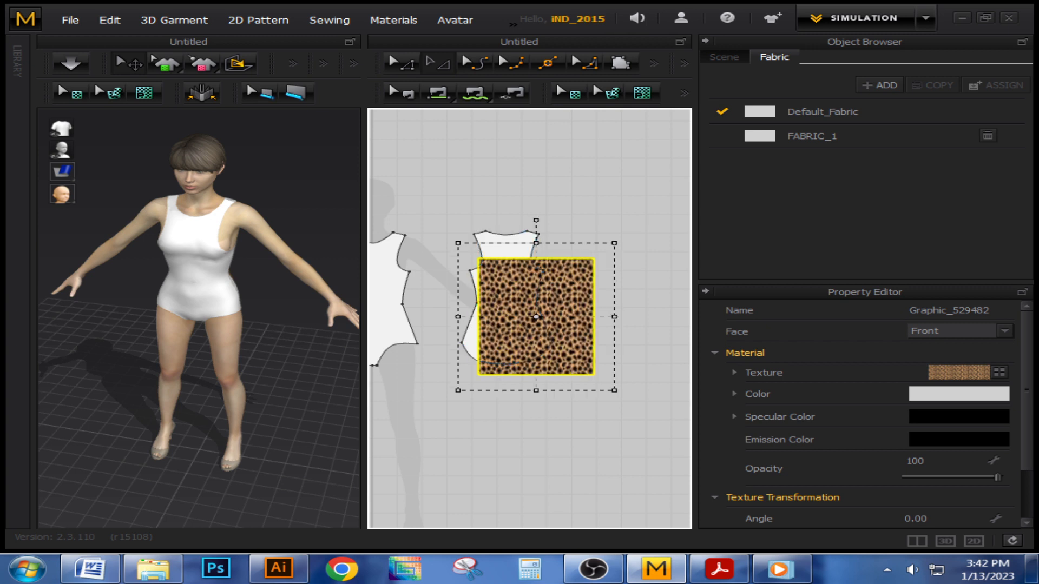
drag(456, 315, 414, 316)
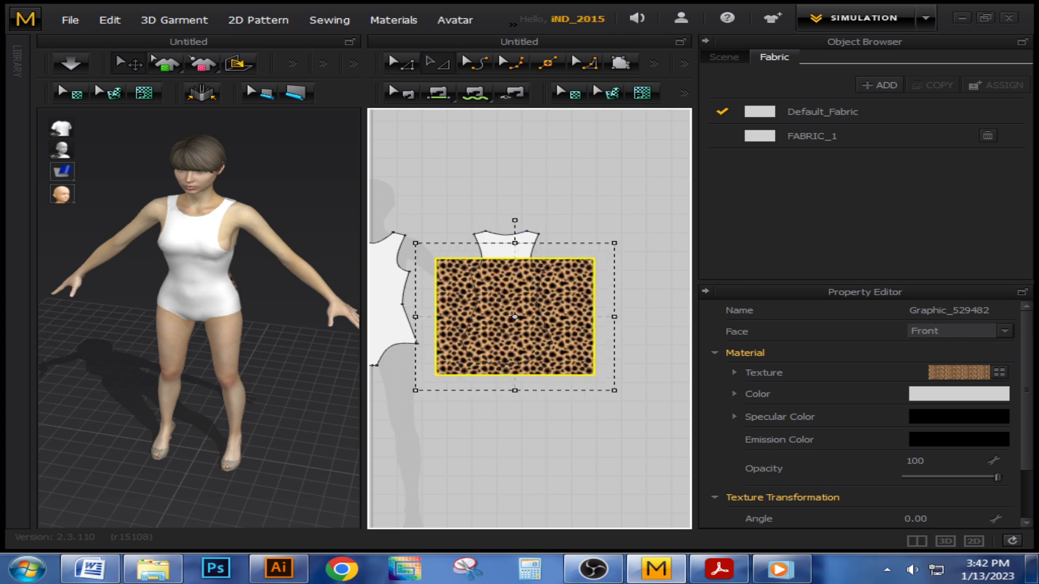
drag(514, 243, 515, 202)
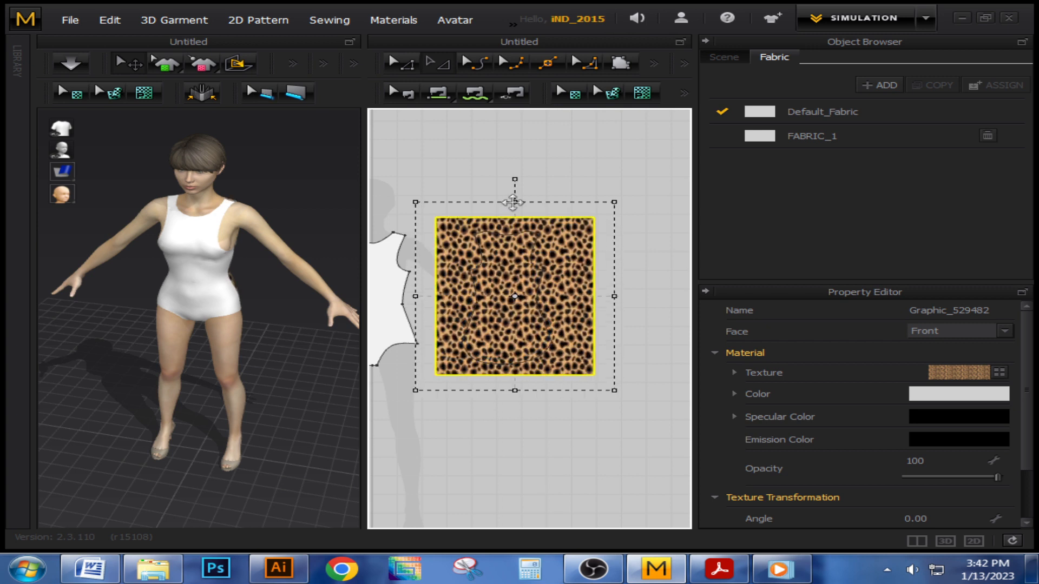
click(391, 181)
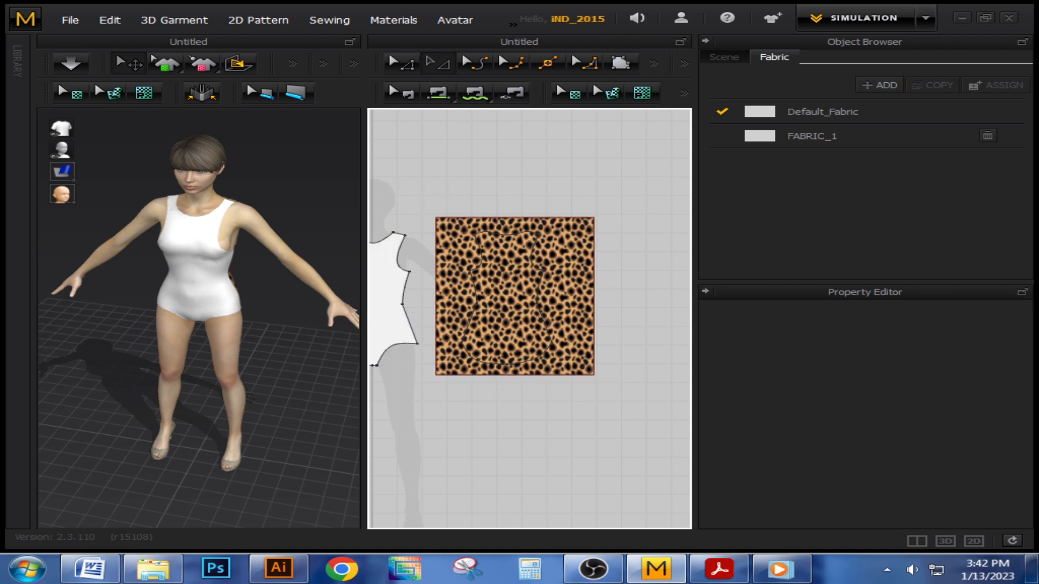
- Place the image Untitled-1 as a 2D pattern graphic on the chest area of the bodysuit's front piece
click(386, 247)
click(392, 21)
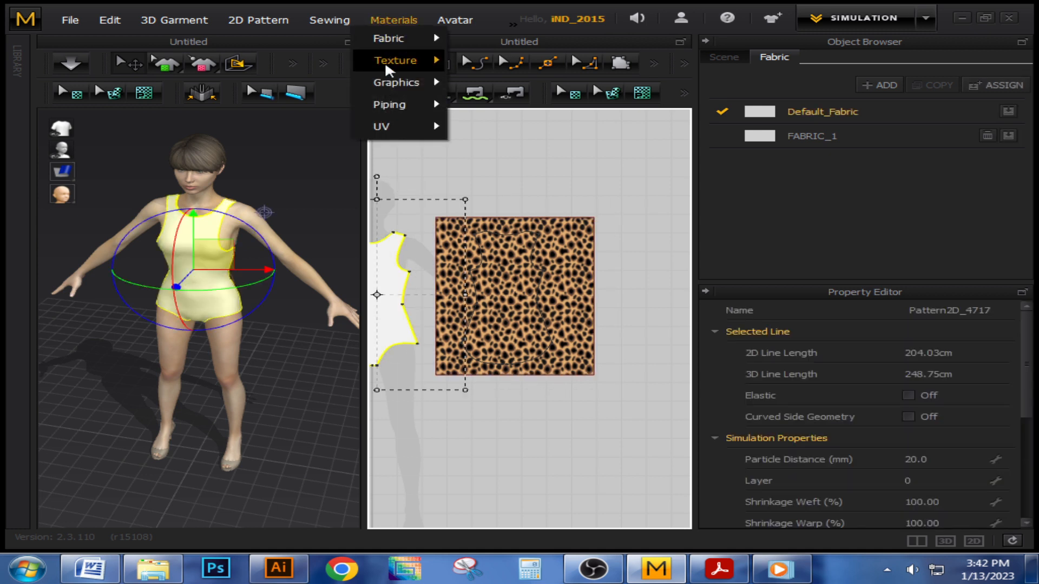
mouse_move(427, 86)
click(488, 90)
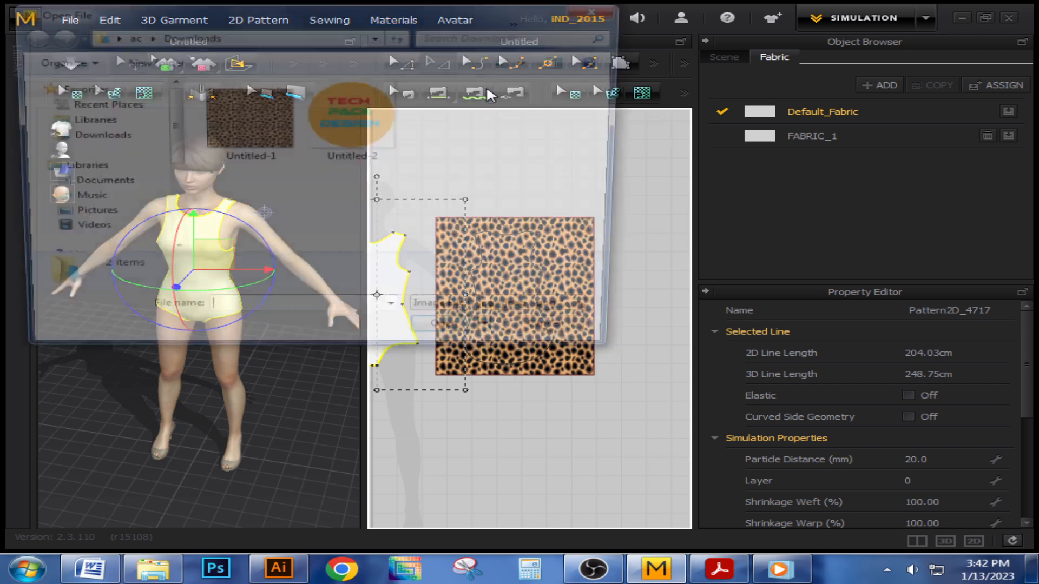
click(246, 119)
click(425, 340)
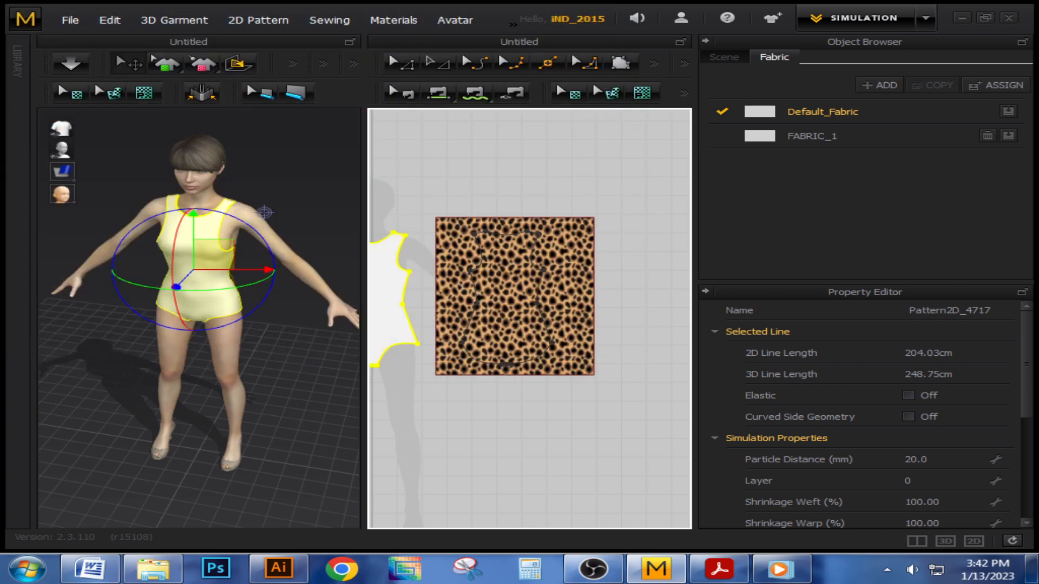
click(476, 300)
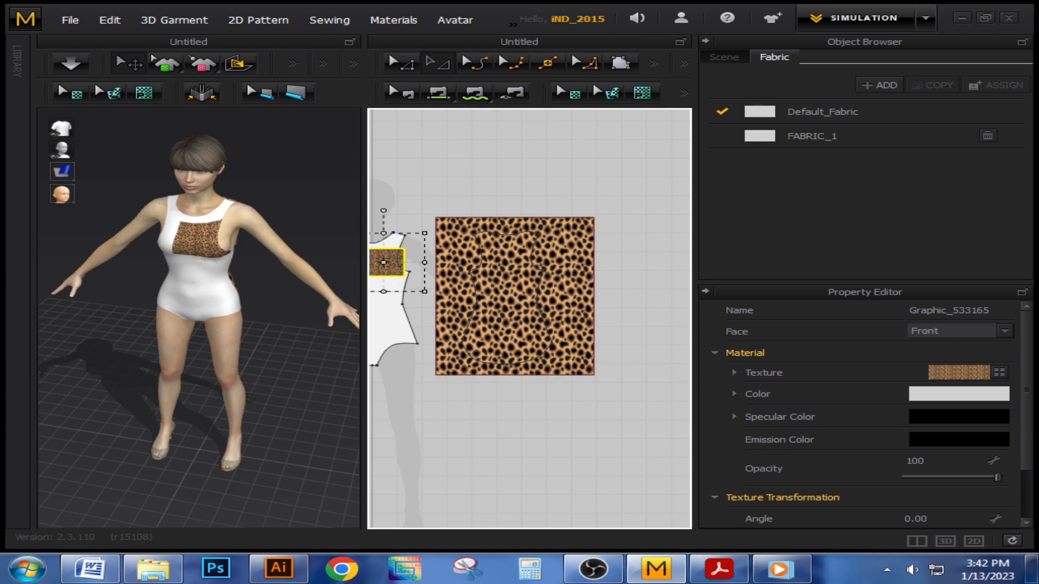
- Collapse the side panels, stretch the front graphic downward, sideways and upward to cover the whole piece, inspect the avatar from several angles, and deselect the graphic
click(705, 41)
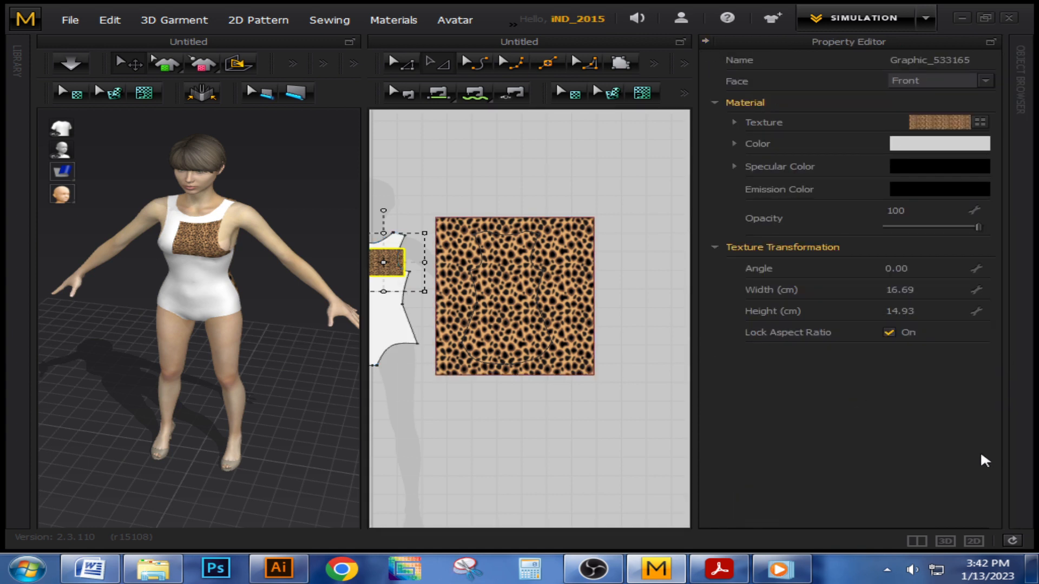
click(705, 41)
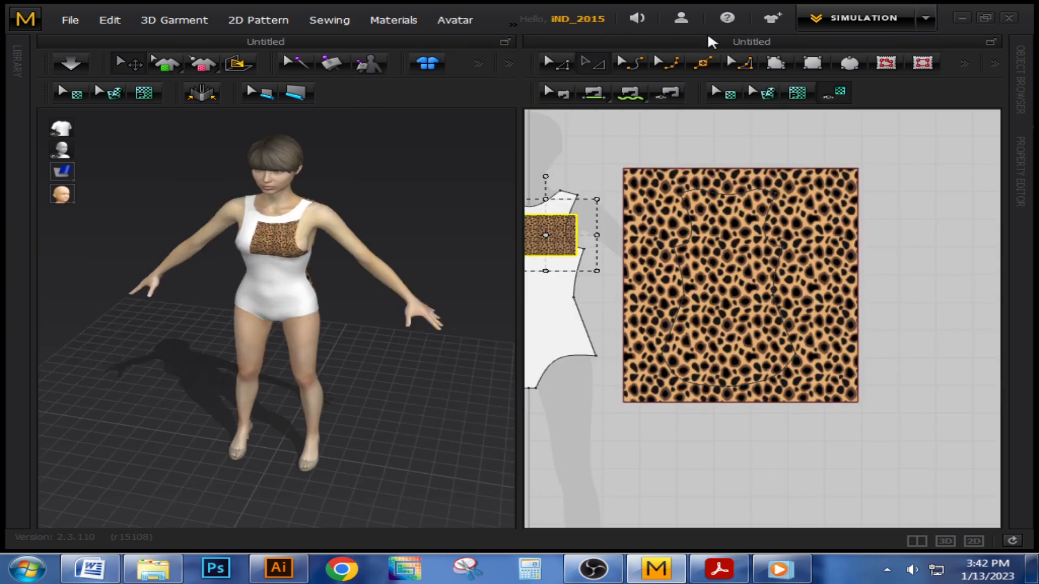
scroll(645, 456, up, 2)
scroll(682, 439, down, 5)
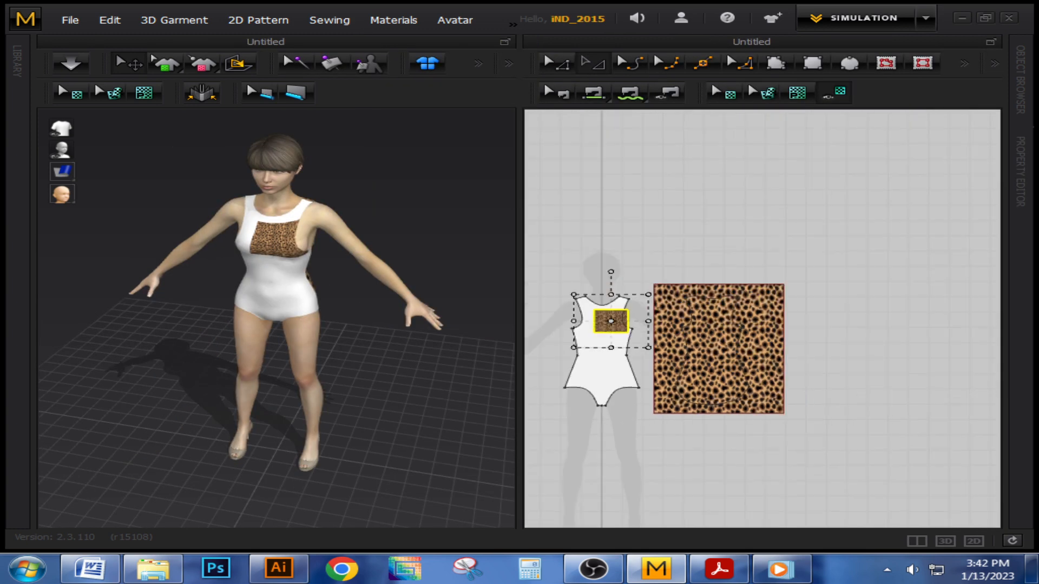
scroll(622, 390, down, 1)
scroll(622, 389, up, 4)
scroll(690, 398, down, 3)
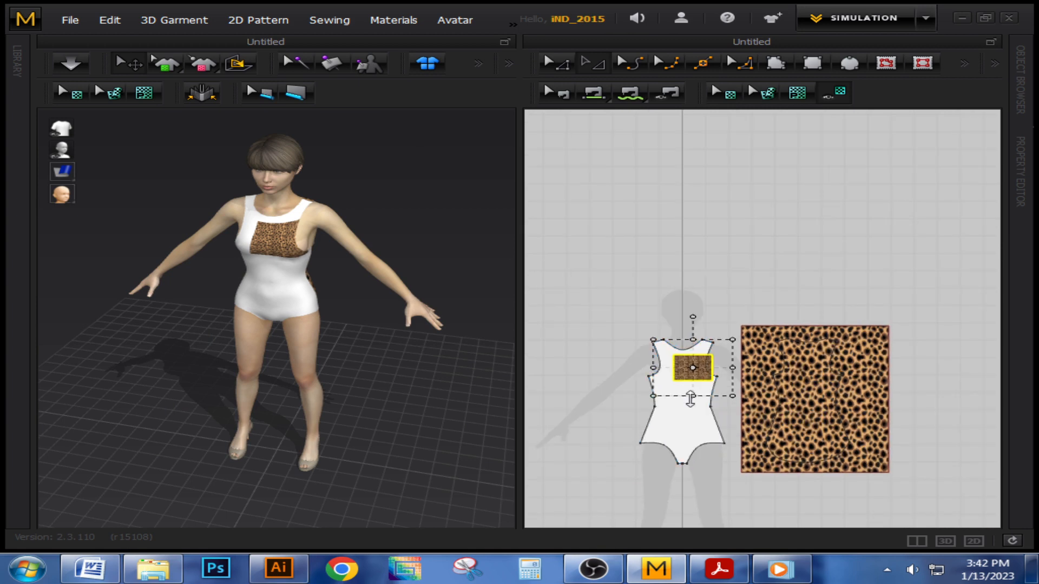
drag(691, 399, 692, 477)
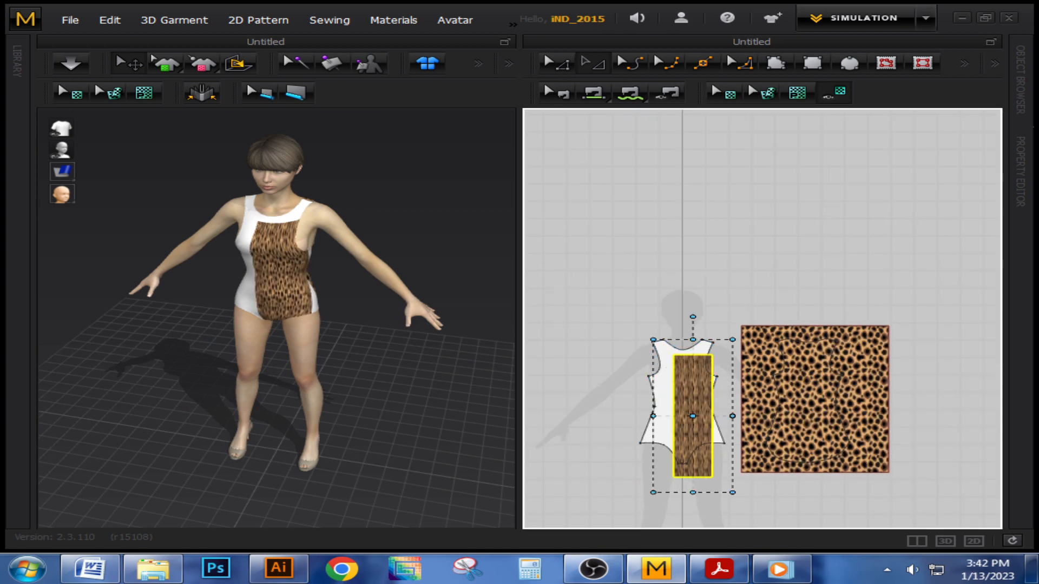
drag(673, 415, 624, 416)
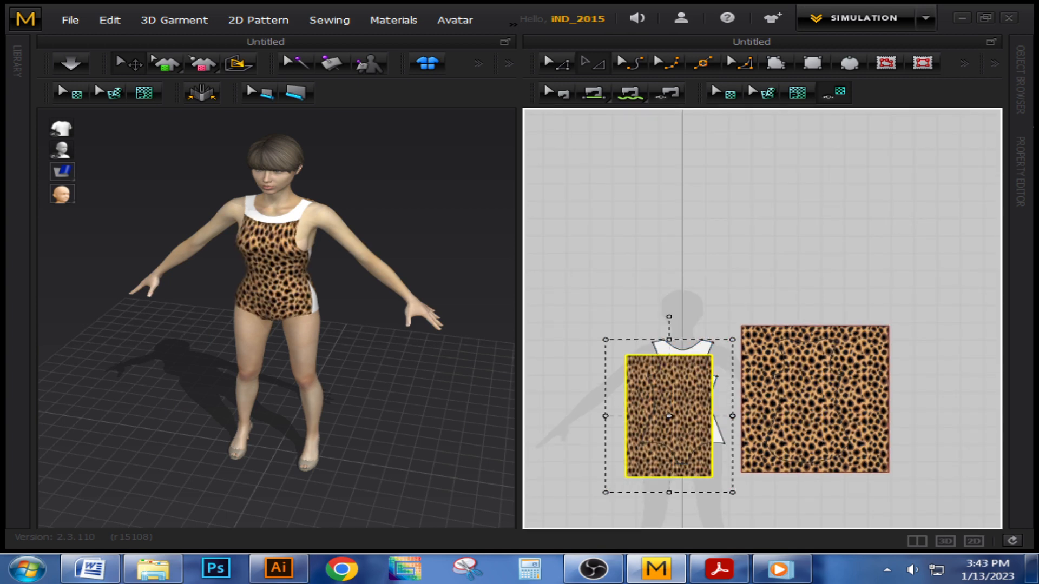
drag(732, 416, 754, 412)
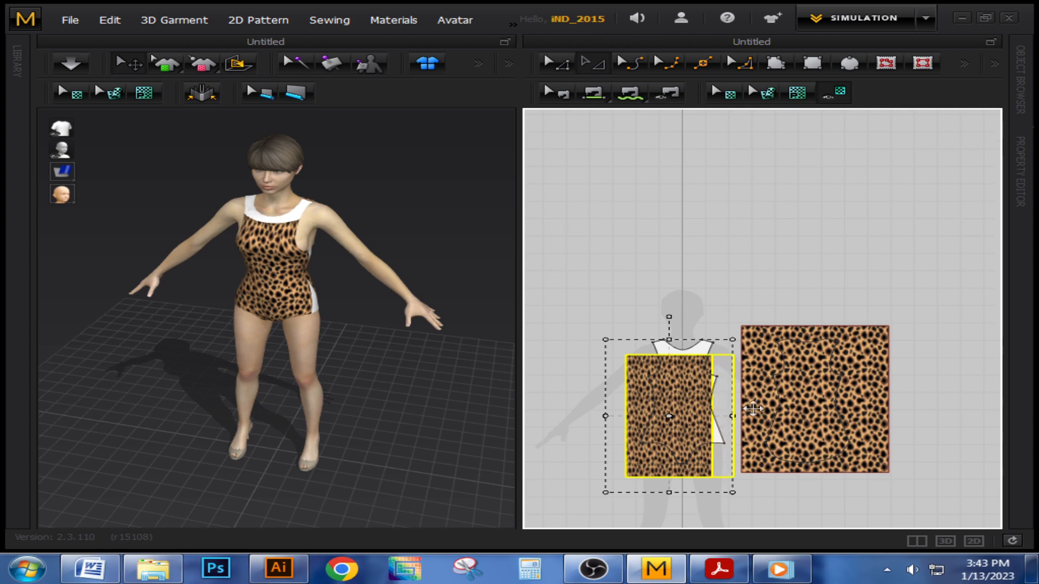
drag(676, 338, 677, 310)
right_drag(400, 255, 67, 246)
right_drag(422, 314, 386, 374)
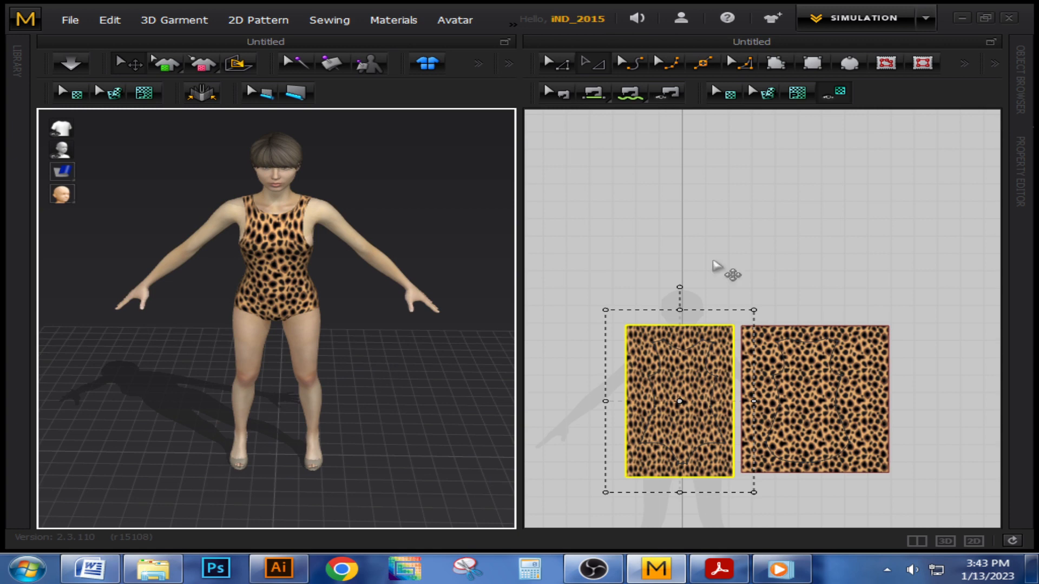
click(773, 246)
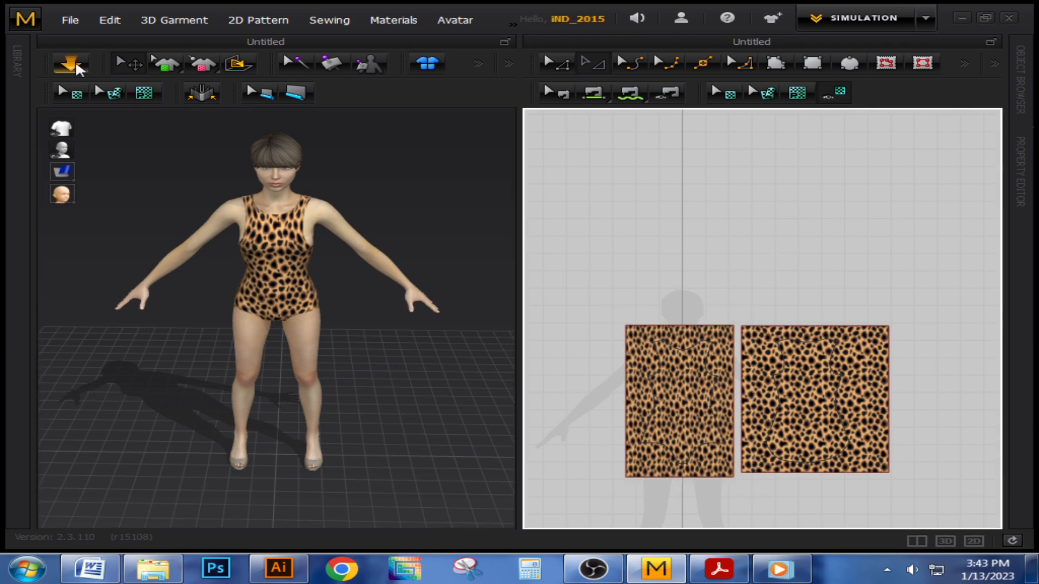
- Save the bodysuit as a garment file named sewimwear in the Downloads folder
click(71, 21)
mouse_move(104, 161)
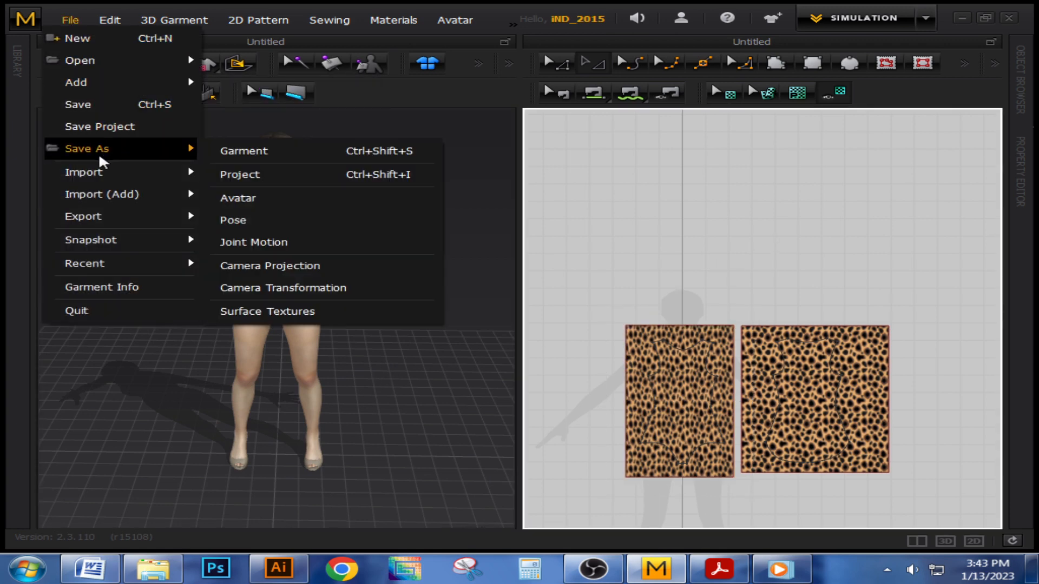
click(300, 151)
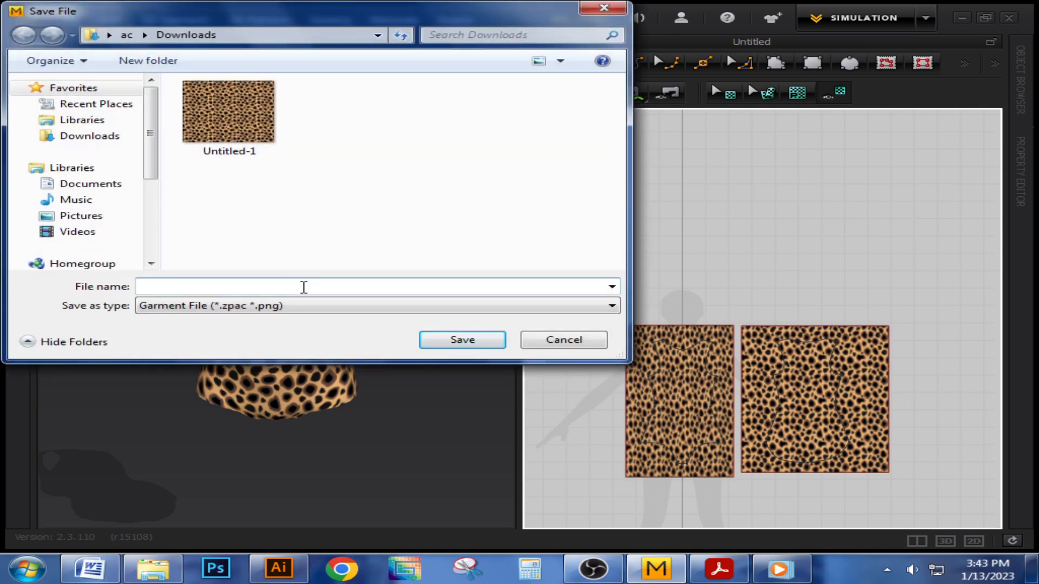
text(sewimwear)
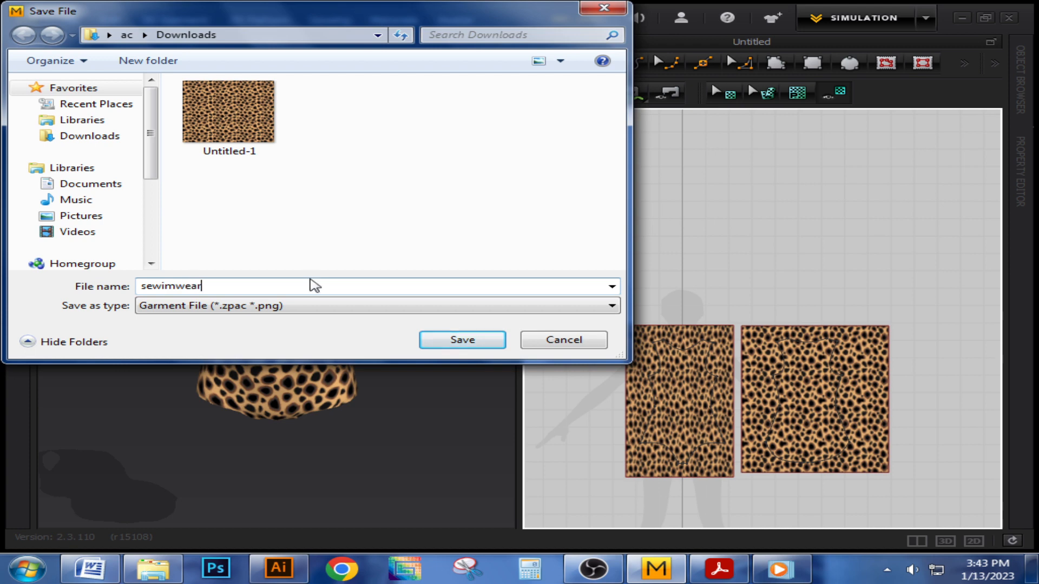
click(459, 345)
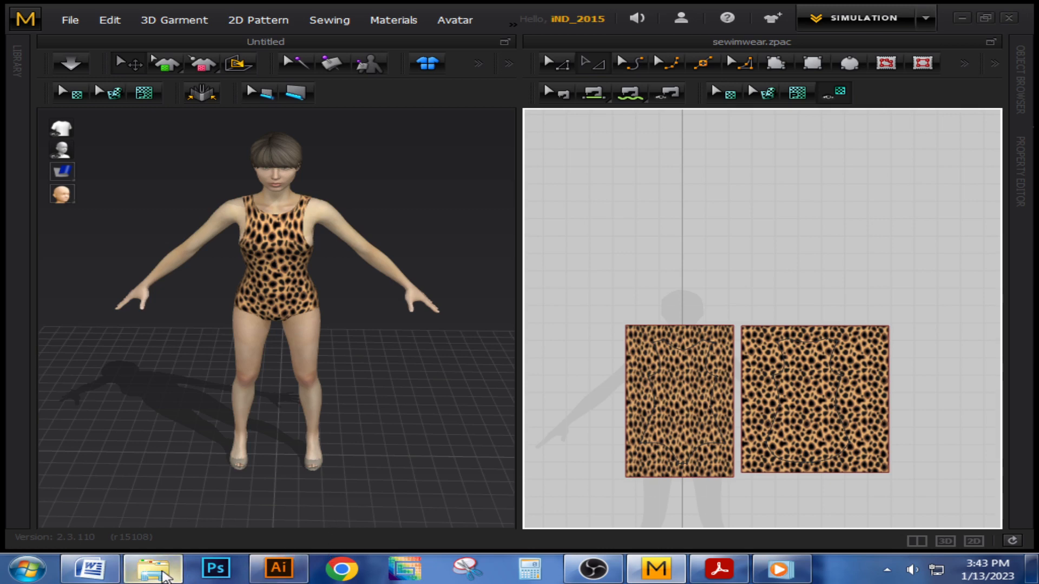
- Switch to the Downloads folder in Windows Explorer, view the saved sewimwear preview image, and close the viewer
click(153, 568)
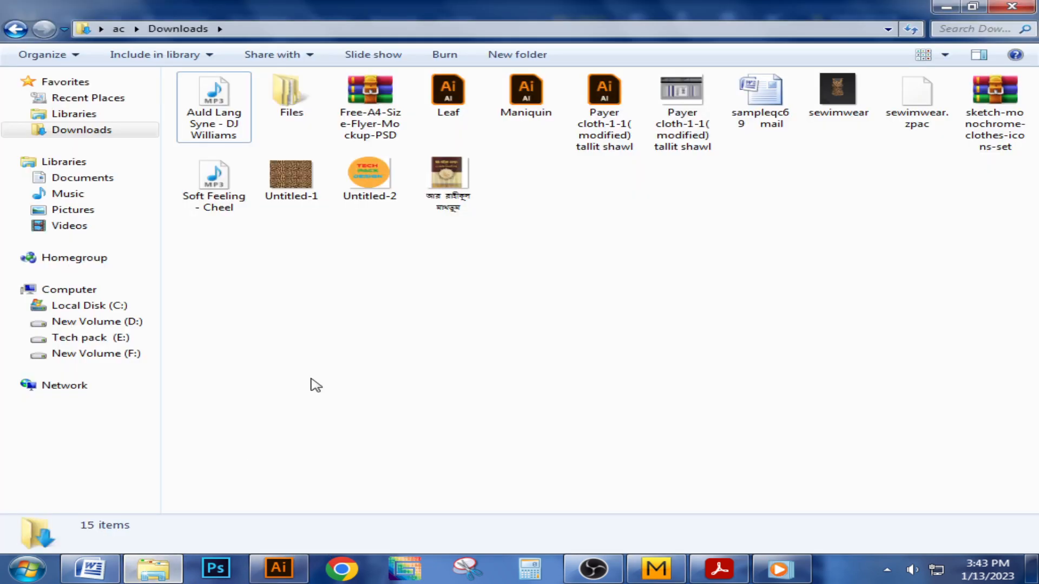
click(842, 91)
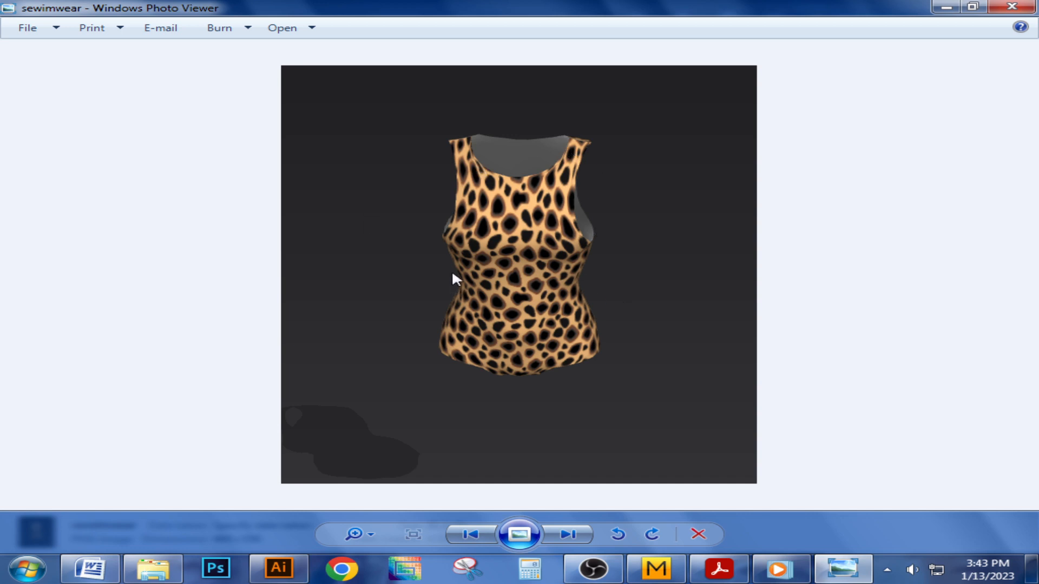
click(1011, 6)
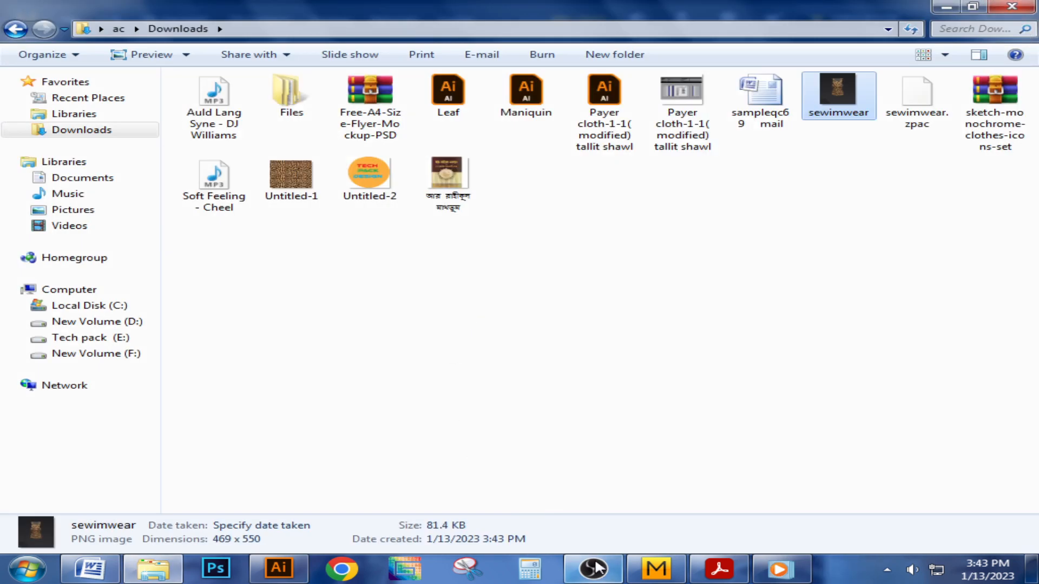